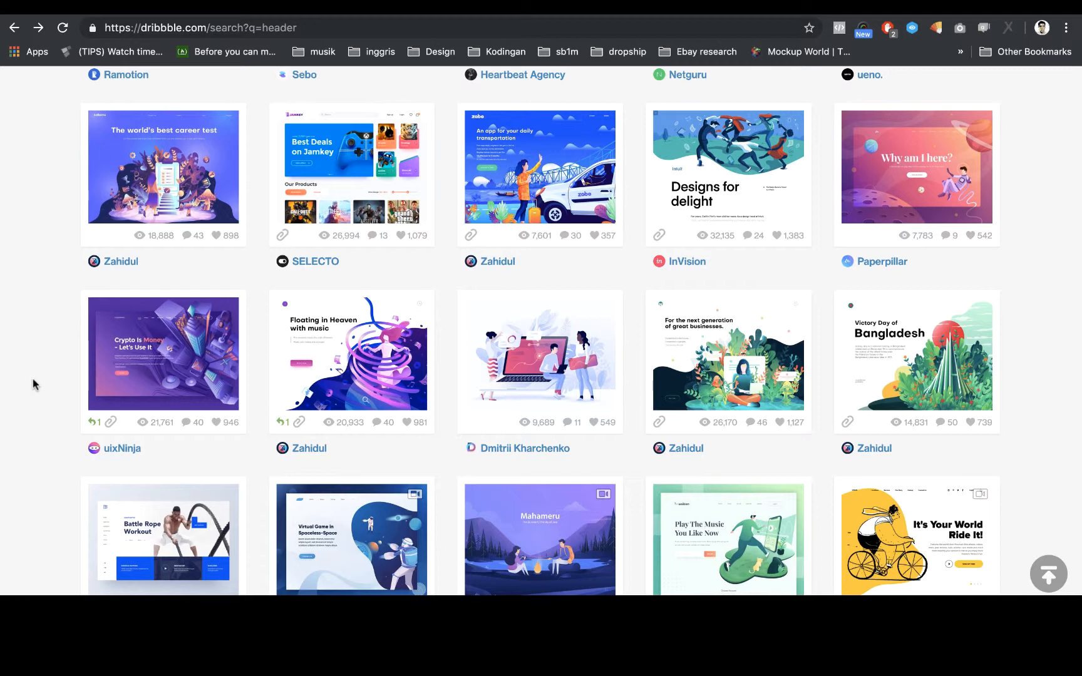
# - Open the "Hero image illustration for music" shot from the Dribbble header results and examine its heading, text and illustration layout
pyautogui.scroll(-3, 33, 384)
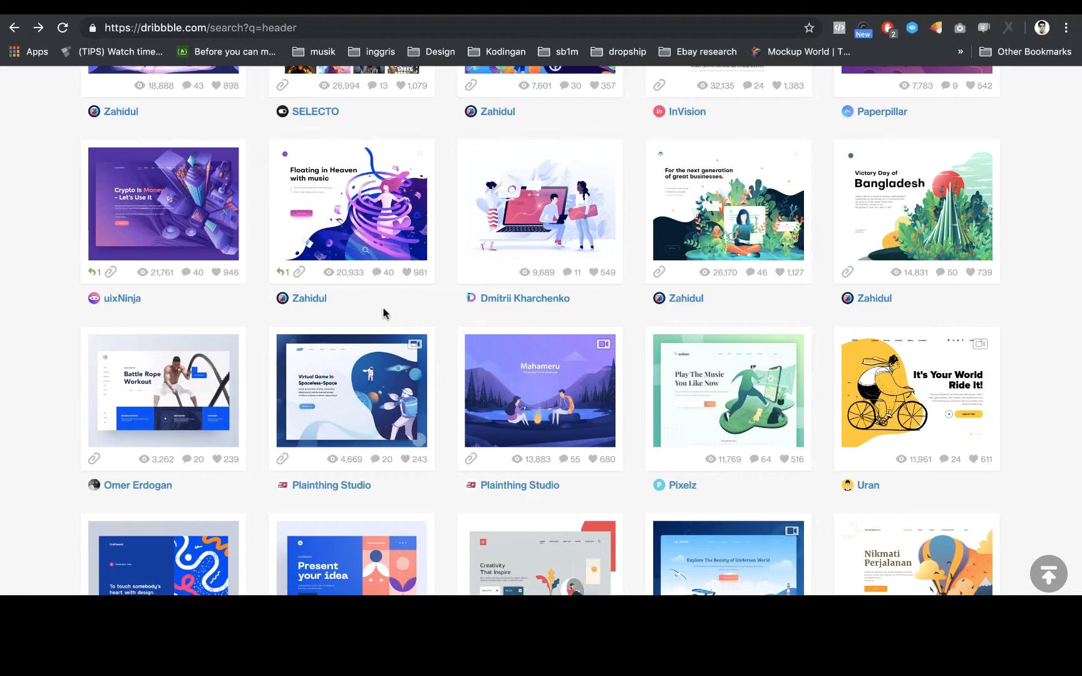
pyautogui.click(389, 226)
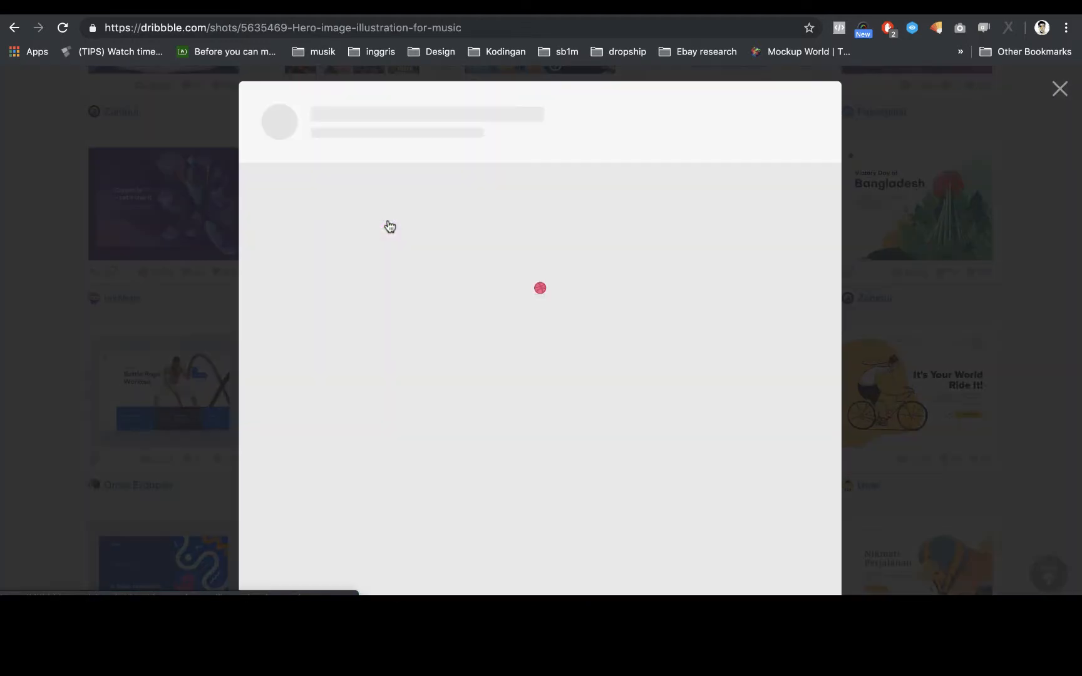
pyautogui.scroll(-3, 492, 367)
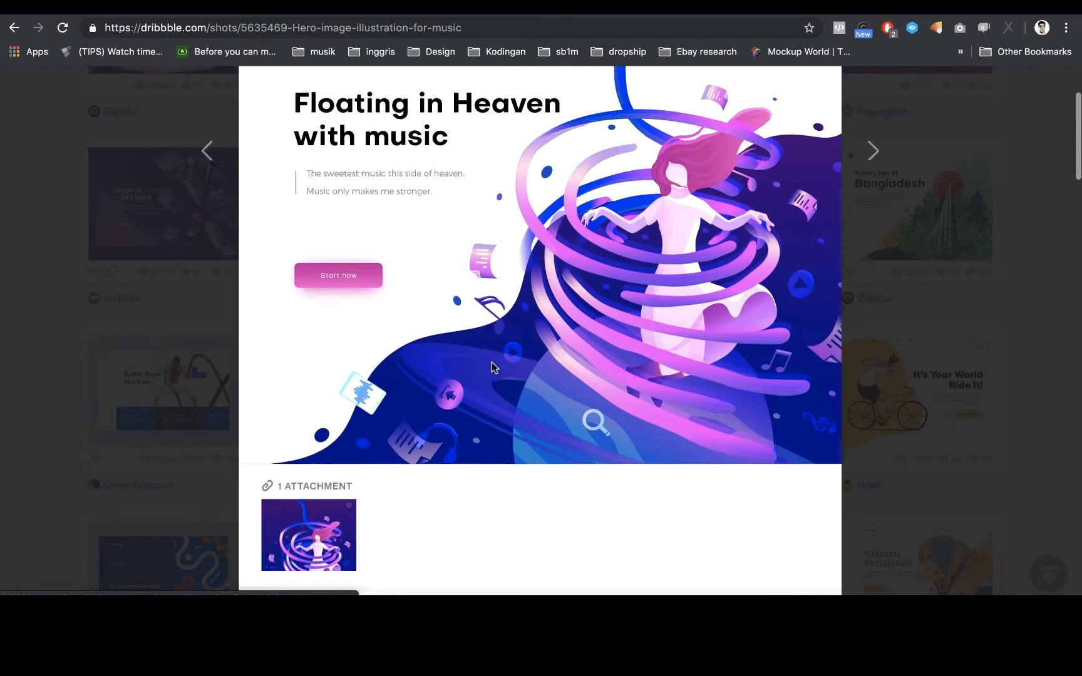
pyautogui.scroll(3, 492, 367)
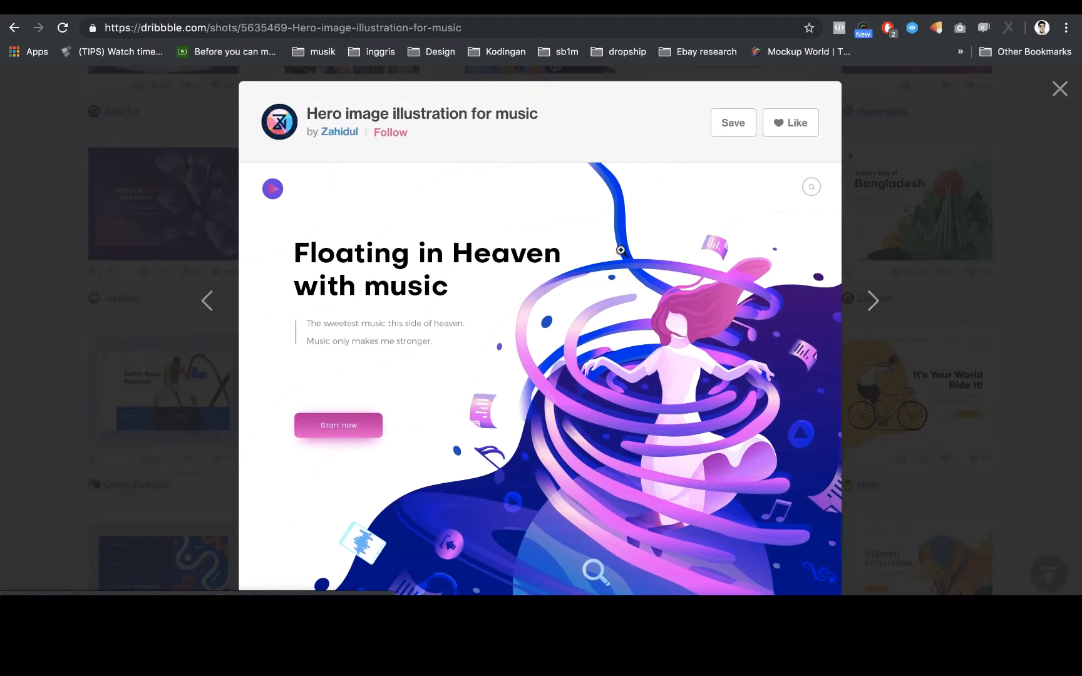
pyautogui.scroll(-2, 267, 334)
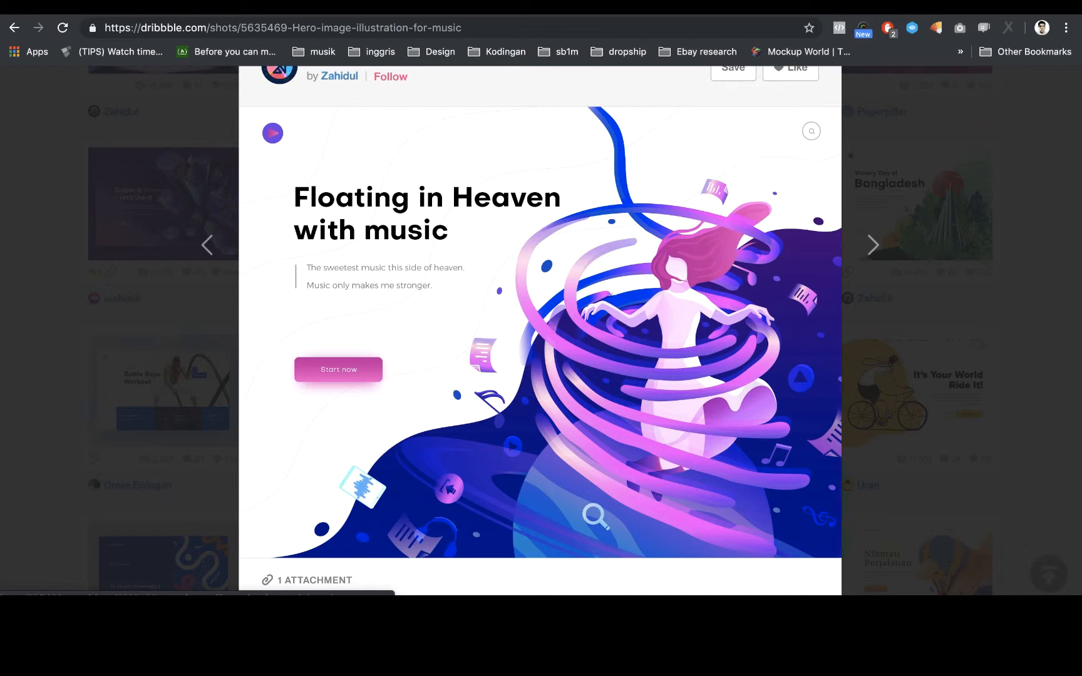
# - Switch to Sketch and import the undraw_process_e90d illustration from Finder into the Desktop HD artboard
pyautogui.moveTo(812, 594)
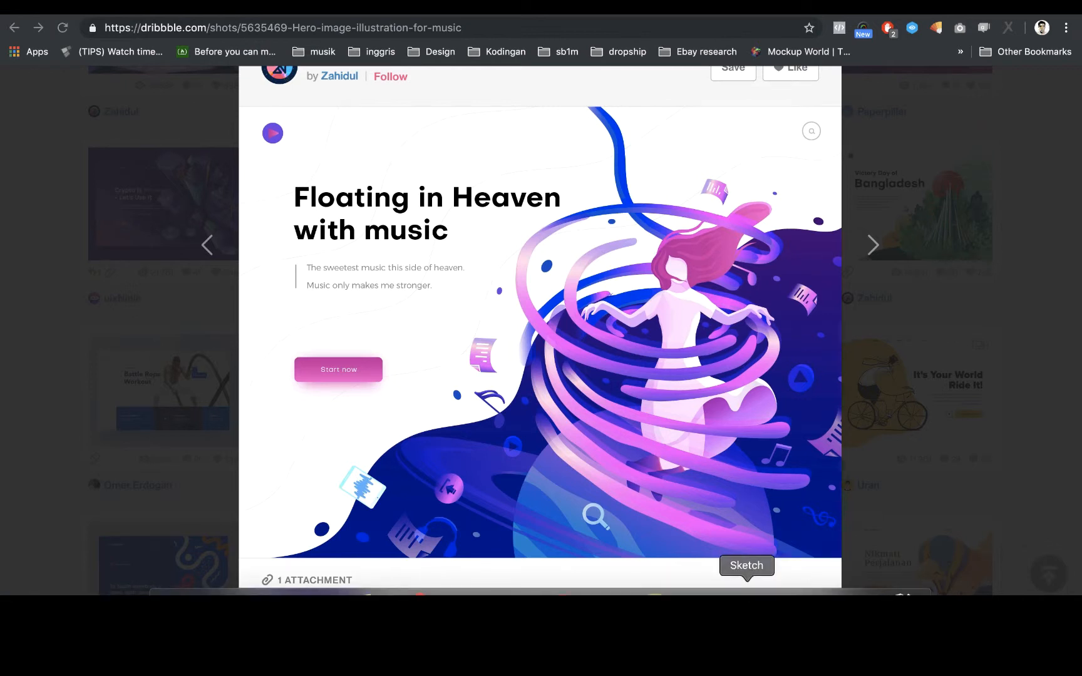
pyautogui.click(747, 592)
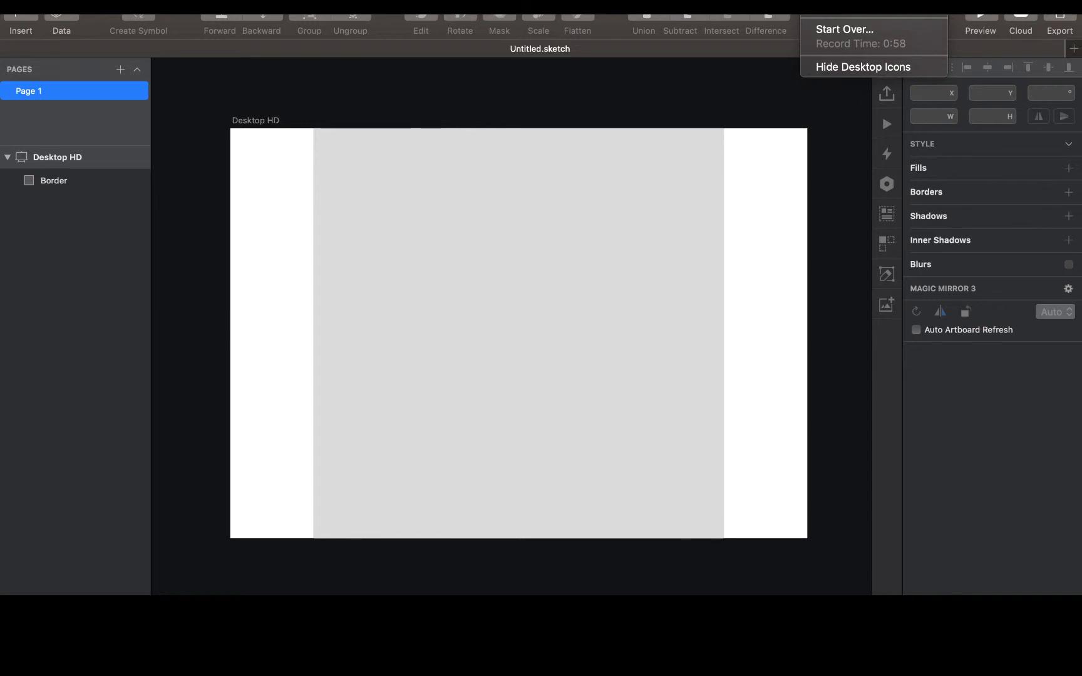
pyautogui.click(701, 102)
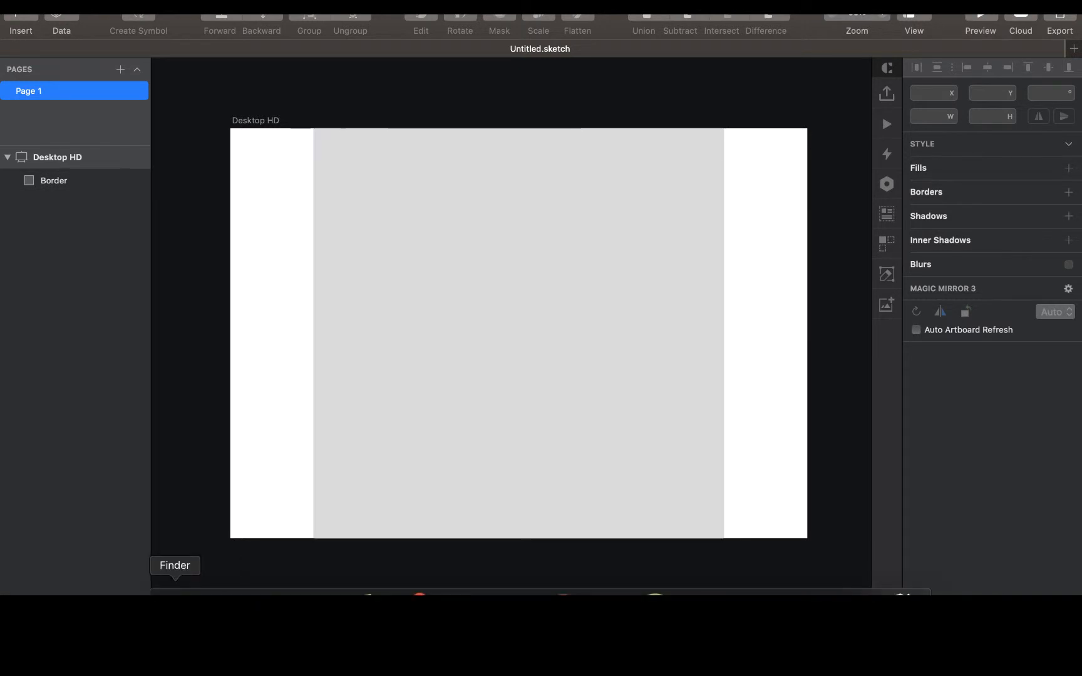
pyautogui.click(174, 588)
pyautogui.moveTo(465, 333); pyautogui.dragTo(529, 180)
pyautogui.click(533, 223)
pyautogui.moveTo(533, 223); pyautogui.dragTo(618, 380)
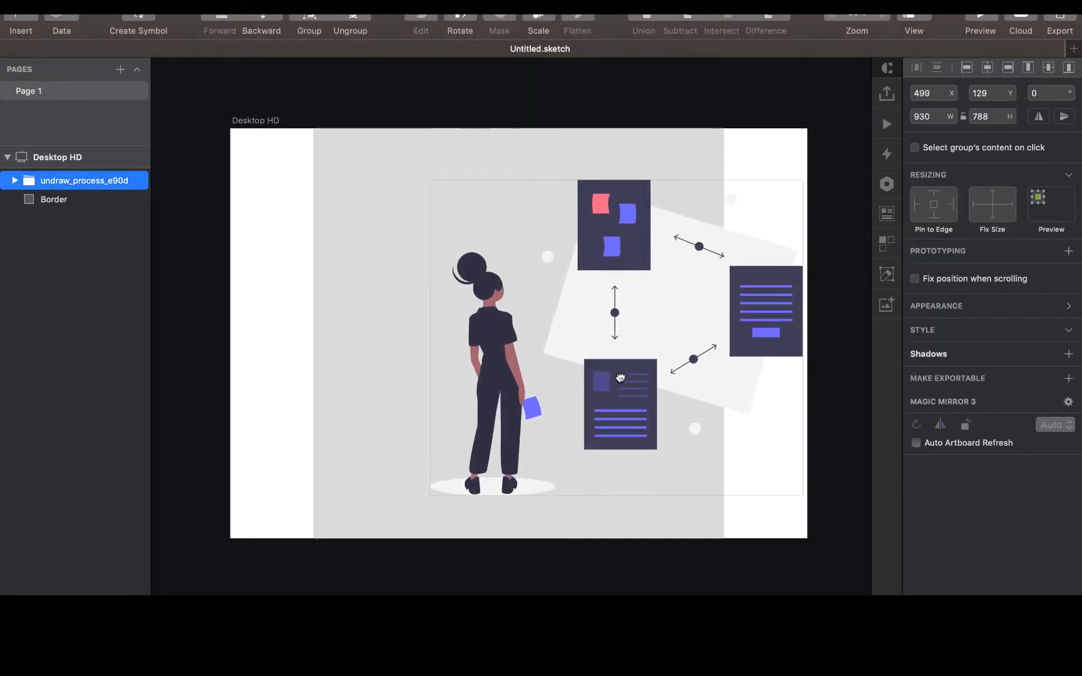
# - Scale the illustration down to about 700 px wide and position it in the right half of the artboard
pyautogui.moveTo(432, 493); pyautogui.dragTo(573, 373)
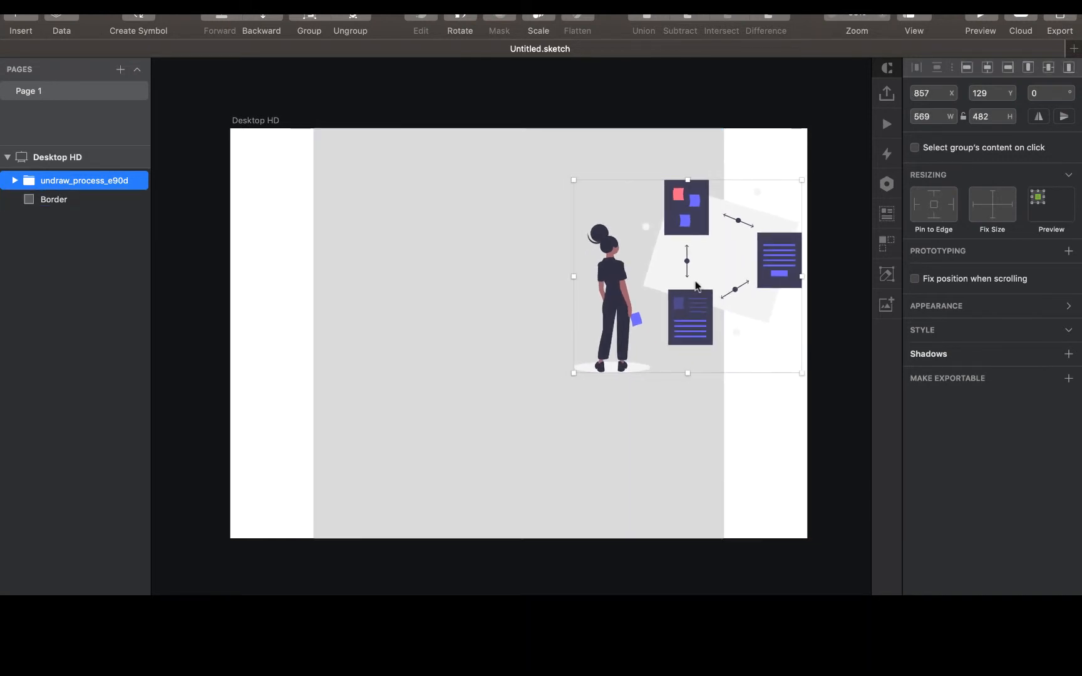
pyautogui.moveTo(634, 329); pyautogui.dragTo(625, 385)
pyautogui.moveTo(564, 430); pyautogui.dragTo(511, 477)
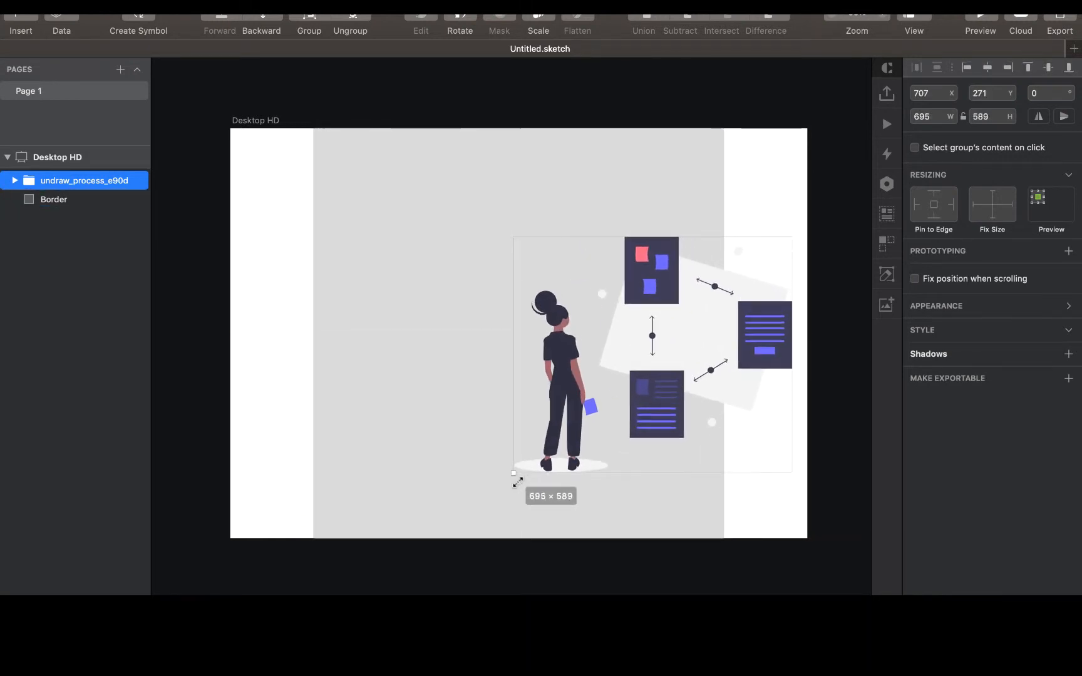
pyautogui.moveTo(608, 355); pyautogui.dragTo(618, 357)
pyautogui.click(260, 325)
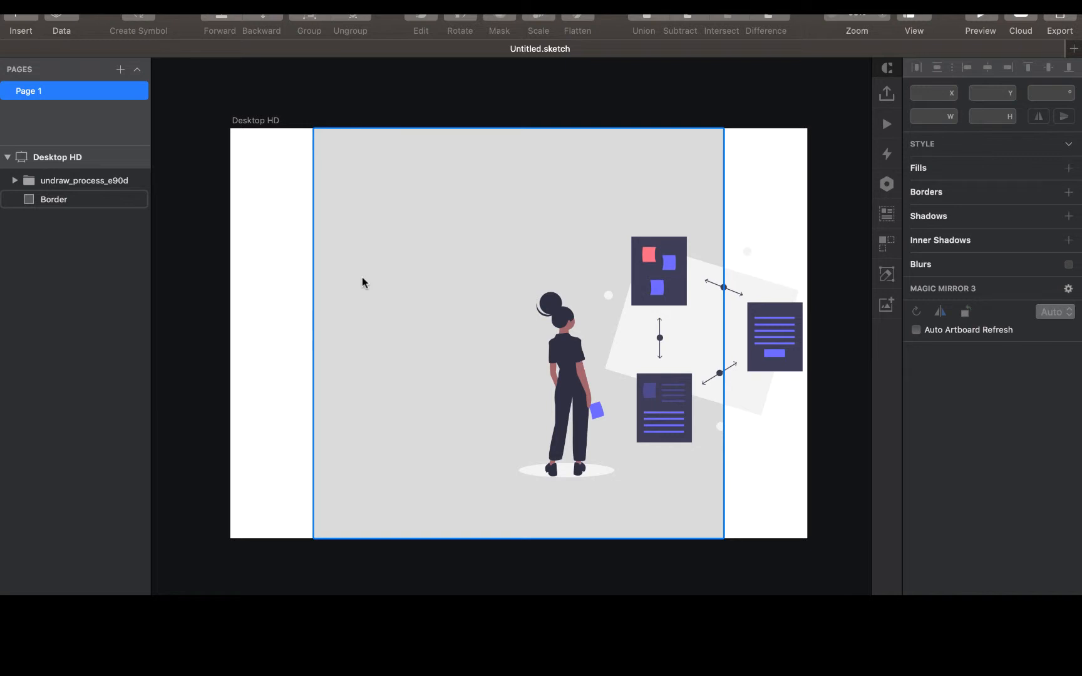
# - Add the heading text "Great Solution to Design Your Website." and align it with the left edge of the Border rectangle
pyautogui.press('t')
pyautogui.click(330, 263)
pyautogui.write('Gre')
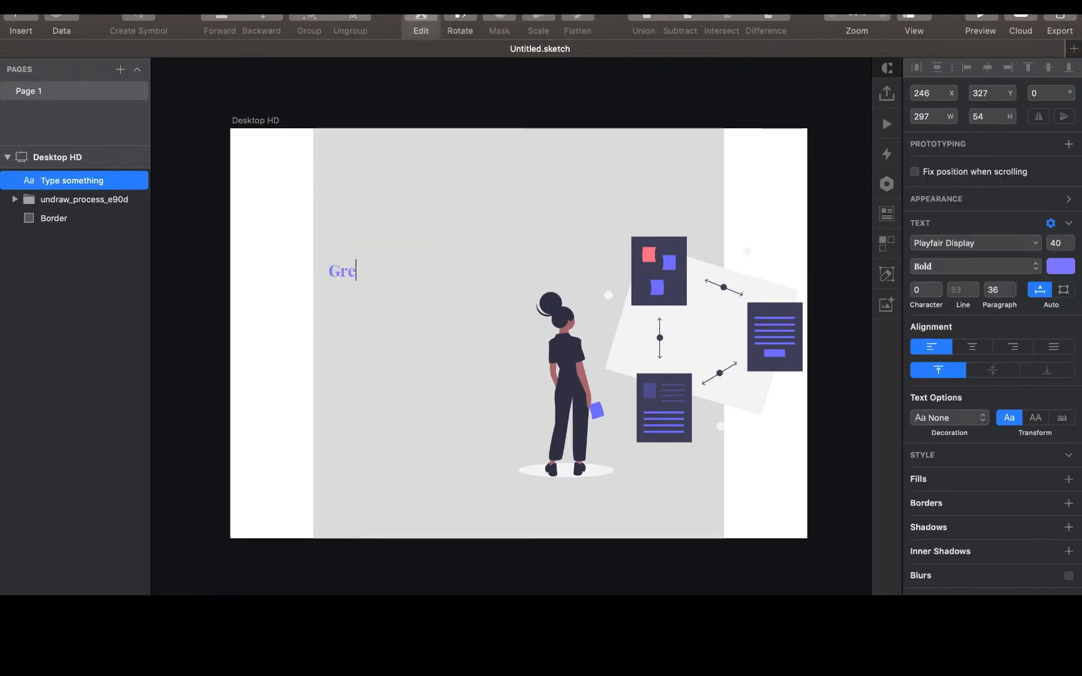
pyautogui.write('at Solustion')
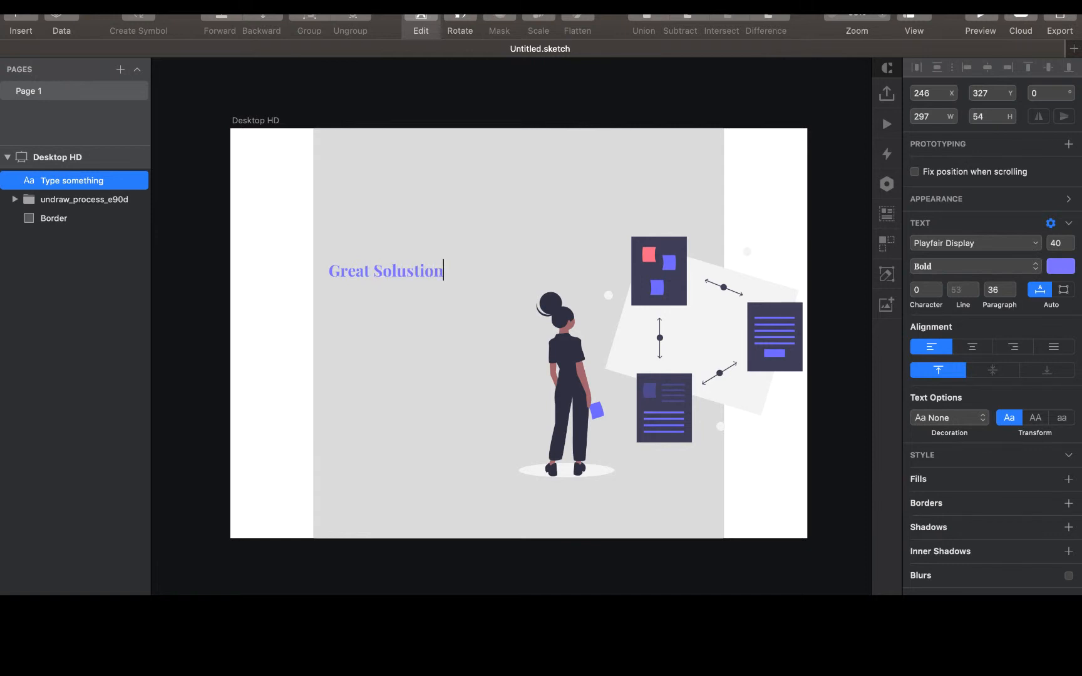
pyautogui.press('BackSpace')
pyautogui.press('BackSpace')
pyautogui.press('BackSpace')
pyautogui.press('BackSpace')
pyautogui.press('BackSpace')
pyautogui.write('tion to Design')
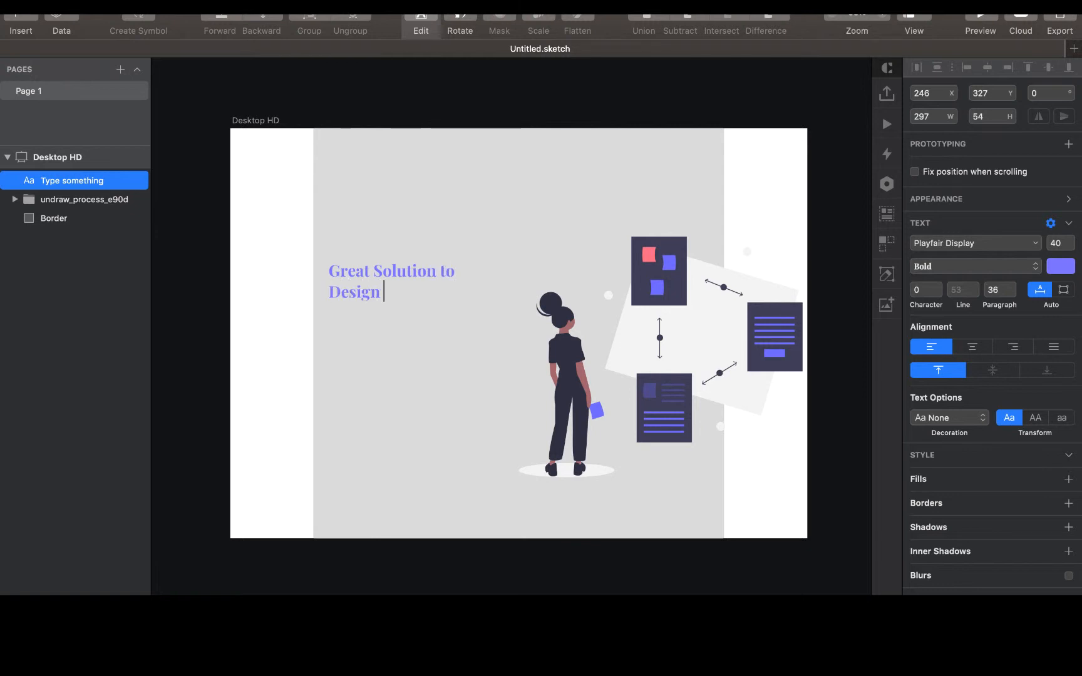
pyautogui.write(' Your Website.')
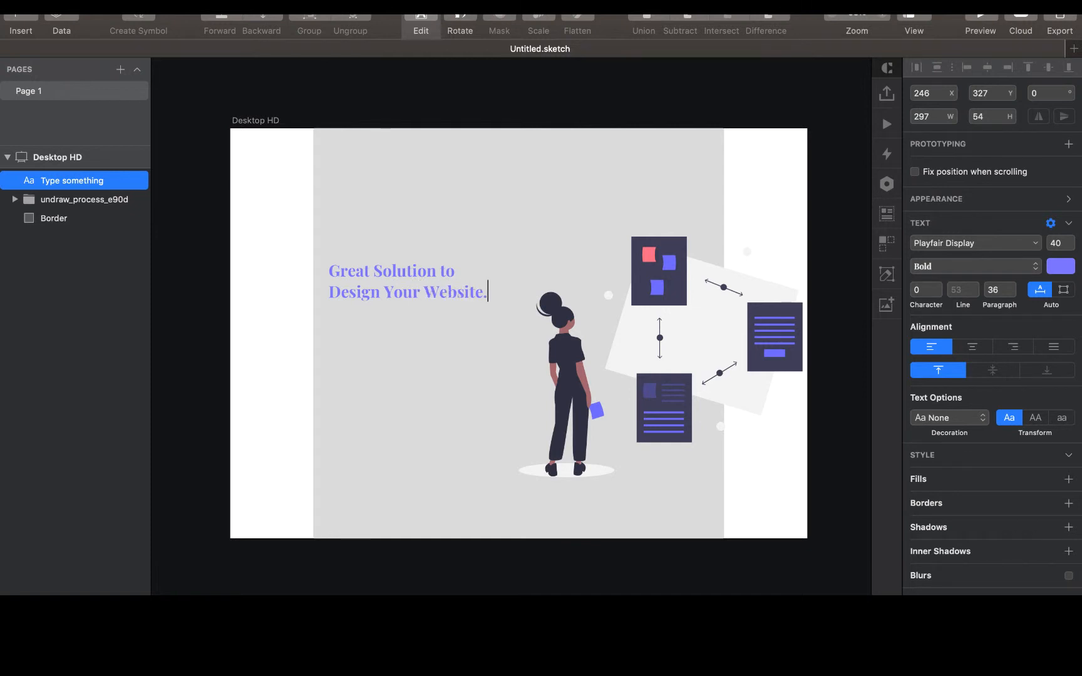
pyautogui.press('Escape')
pyautogui.moveTo(331, 278); pyautogui.dragTo(331, 295)
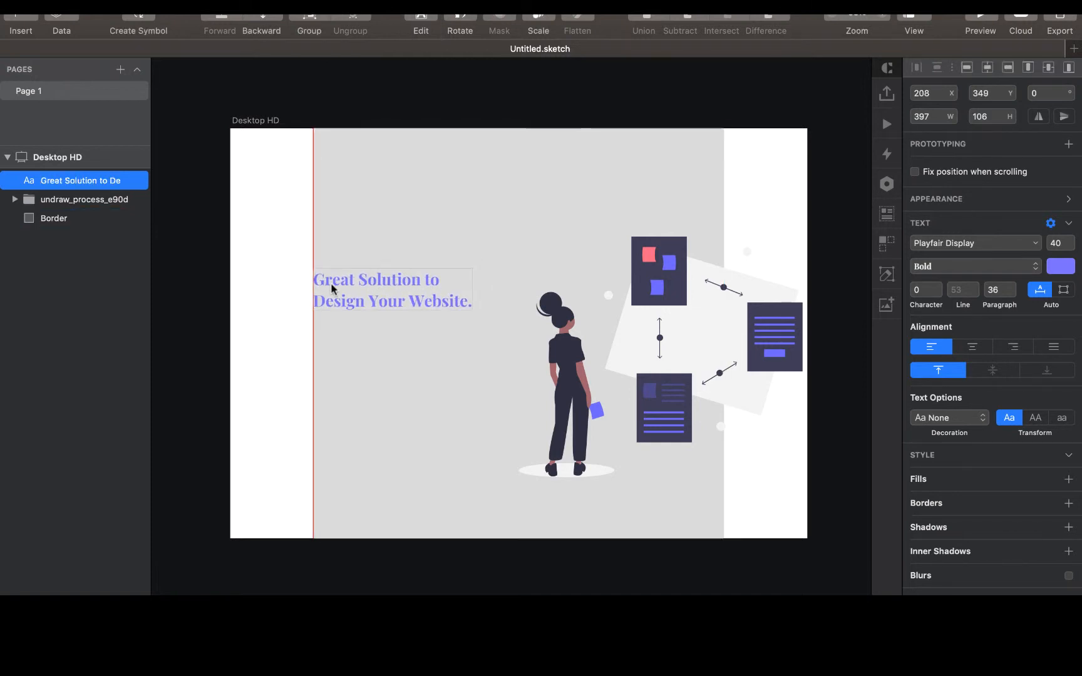
pyautogui.press('t')
pyautogui.click(315, 331)
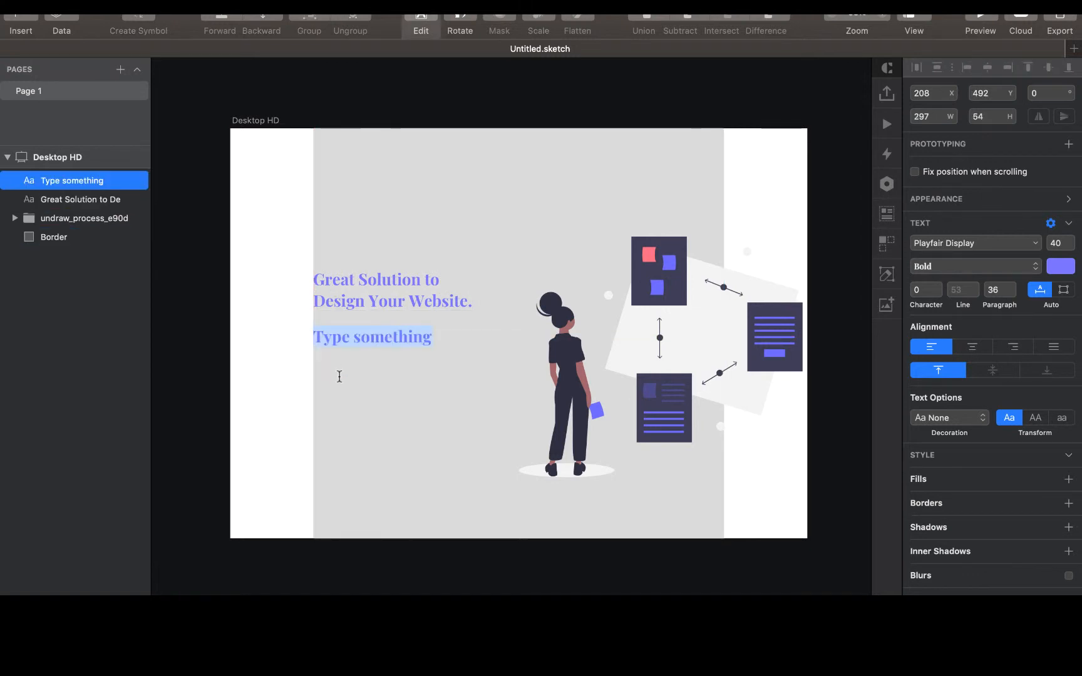
pyautogui.write('Our web')
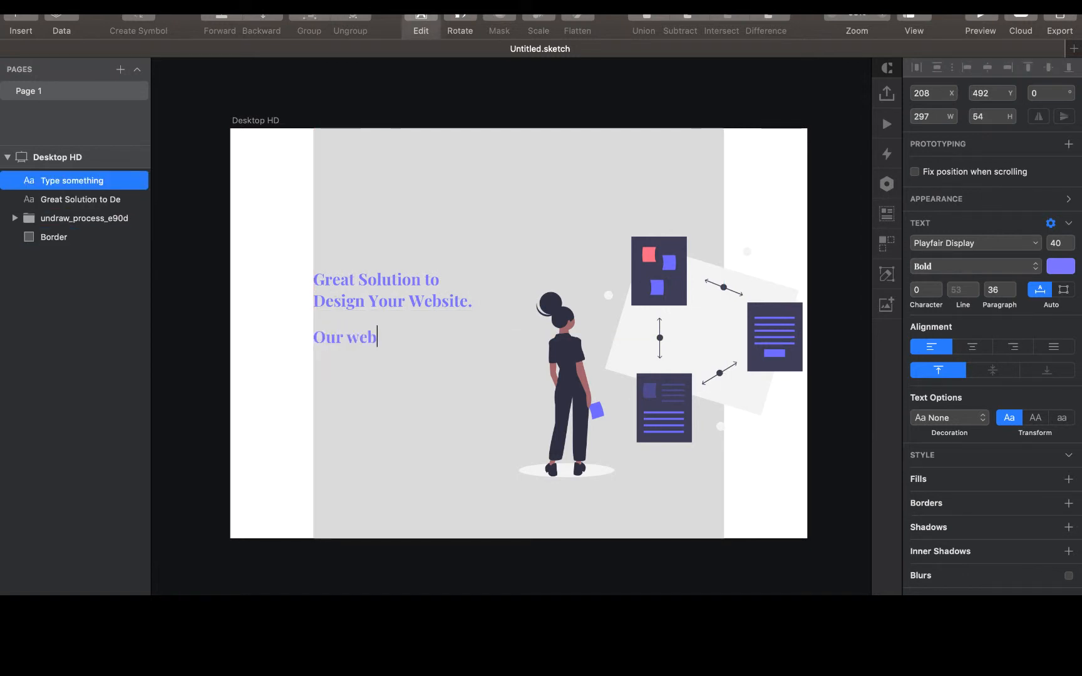
pyautogui.press('BackSpace')
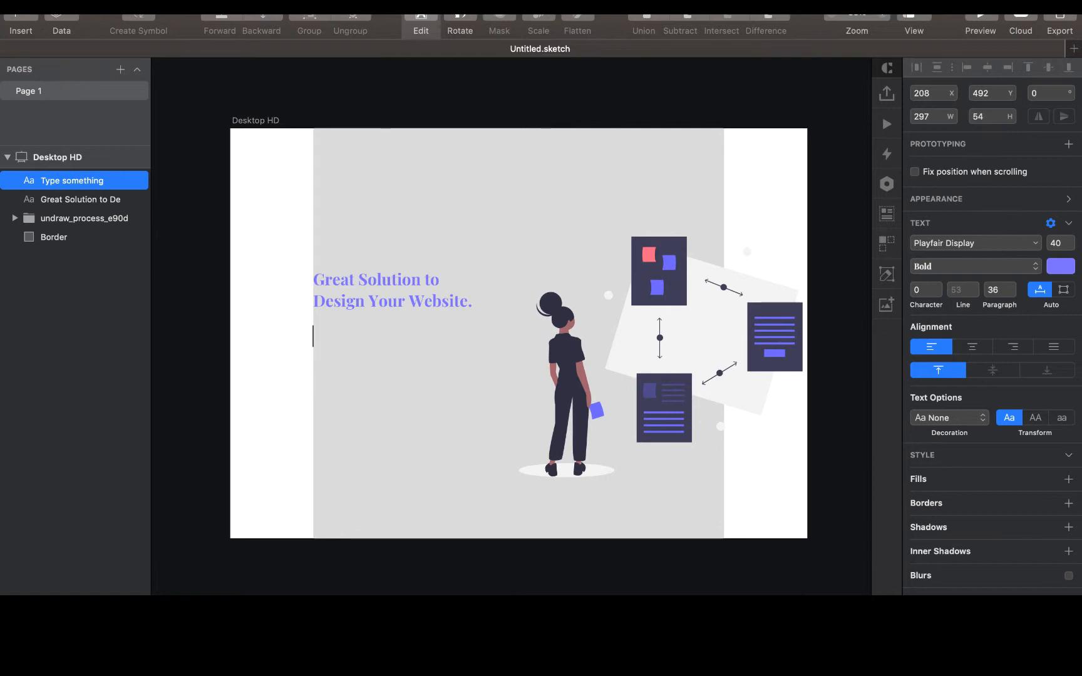
pyautogui.press('Escape')
# - Switch to Chrome, search Google for "lorem ipsum" in a new tab and open the lipsum.com result
pyautogui.hotkey('ctrl', 'Up')
pyautogui.click(397, 249)
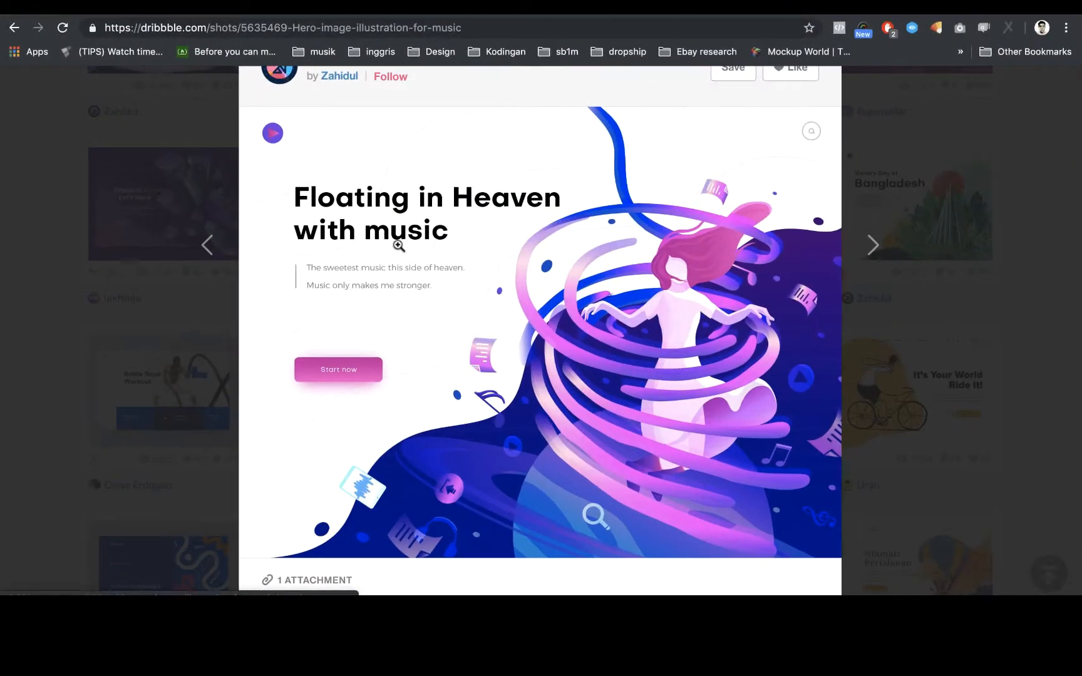
pyautogui.press('super+t')
pyautogui.write('lorem up')
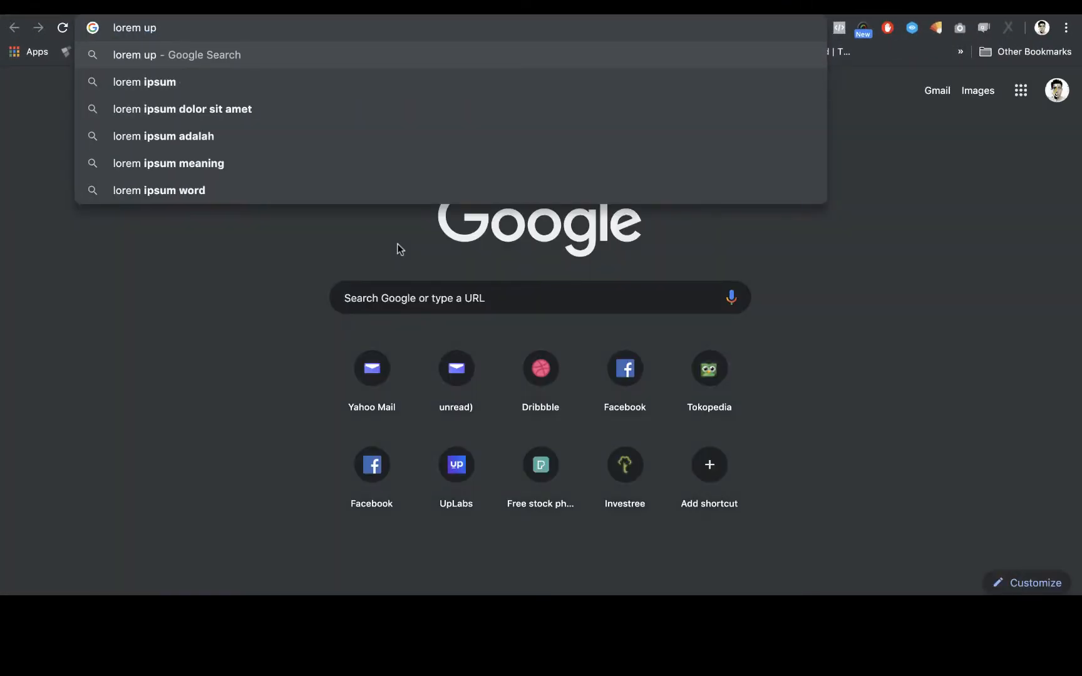
pyautogui.press('BackSpace')
pyautogui.press('BackSpace')
pyautogui.write('ipsum')
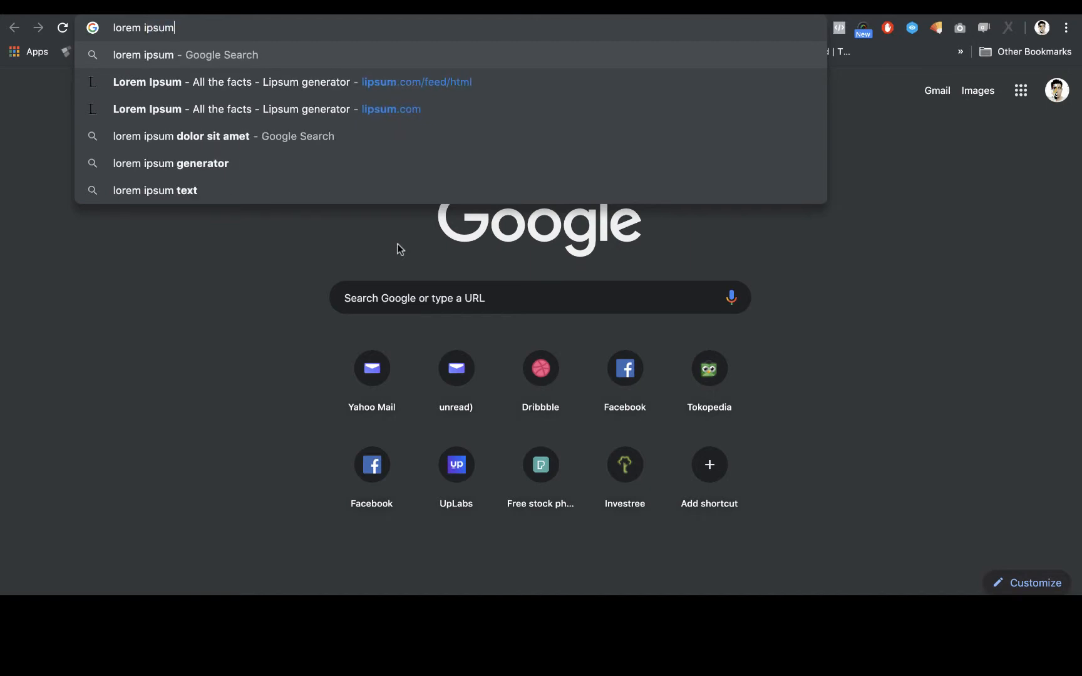
pyautogui.press('Return')
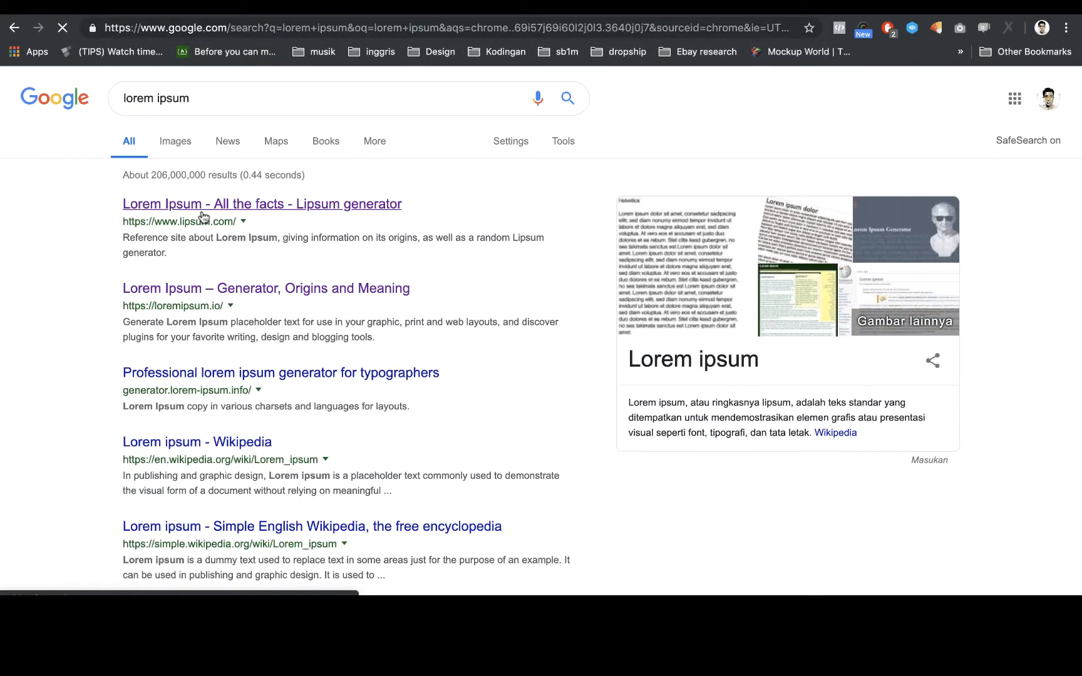
pyautogui.click(202, 214)
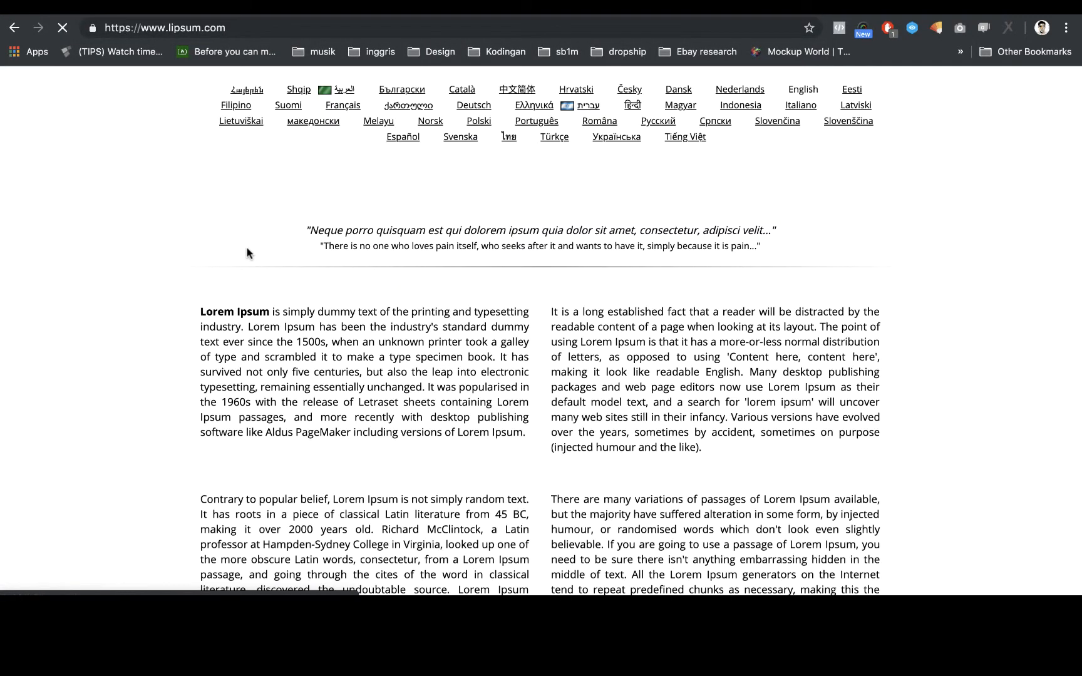
# - Generate five paragraphs of Lorem Ipsum and copy the opening text through "sed mauris pharetra"
pyautogui.scroll(-4, 535, 424)
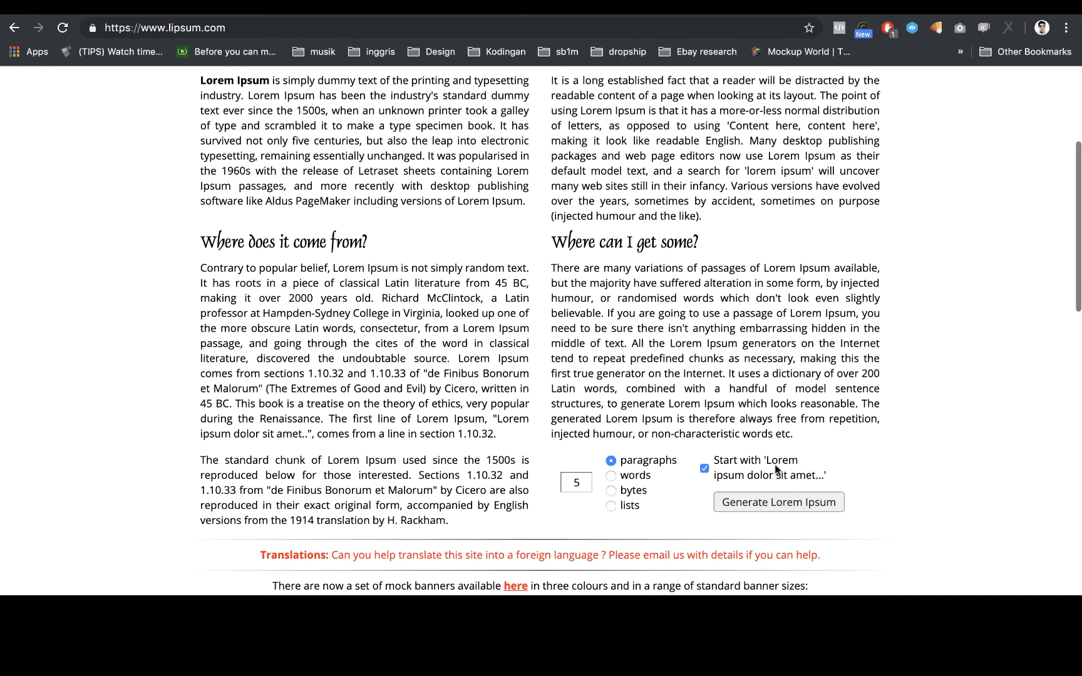
pyautogui.click(779, 503)
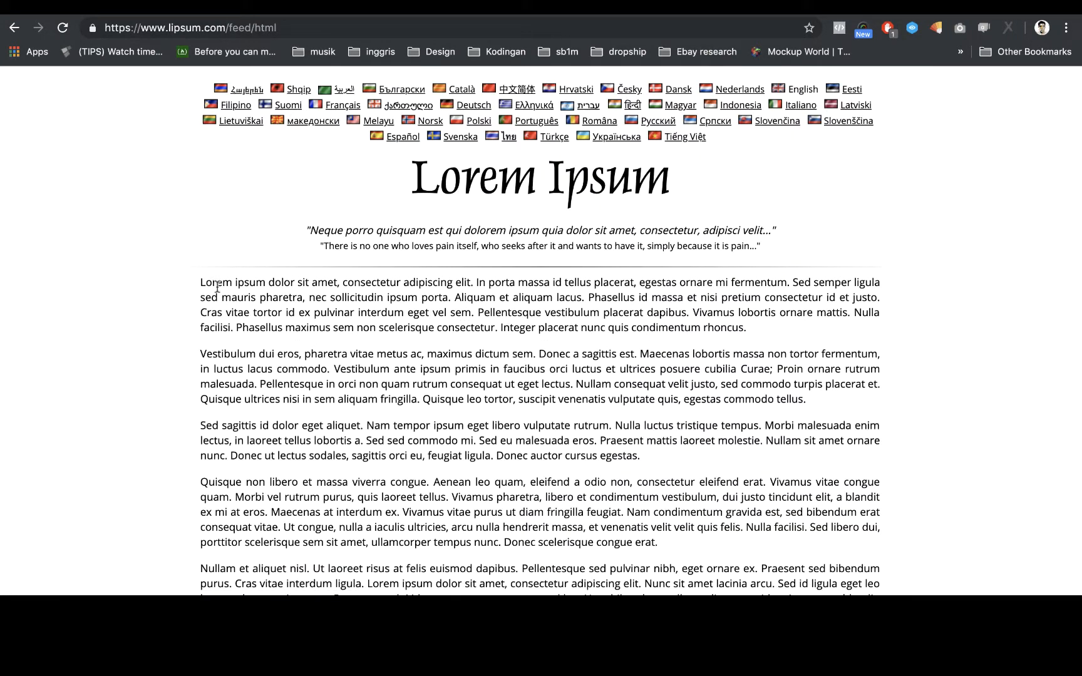
pyautogui.moveTo(201, 282); pyautogui.dragTo(294, 298)
pyautogui.press('cmd+c')
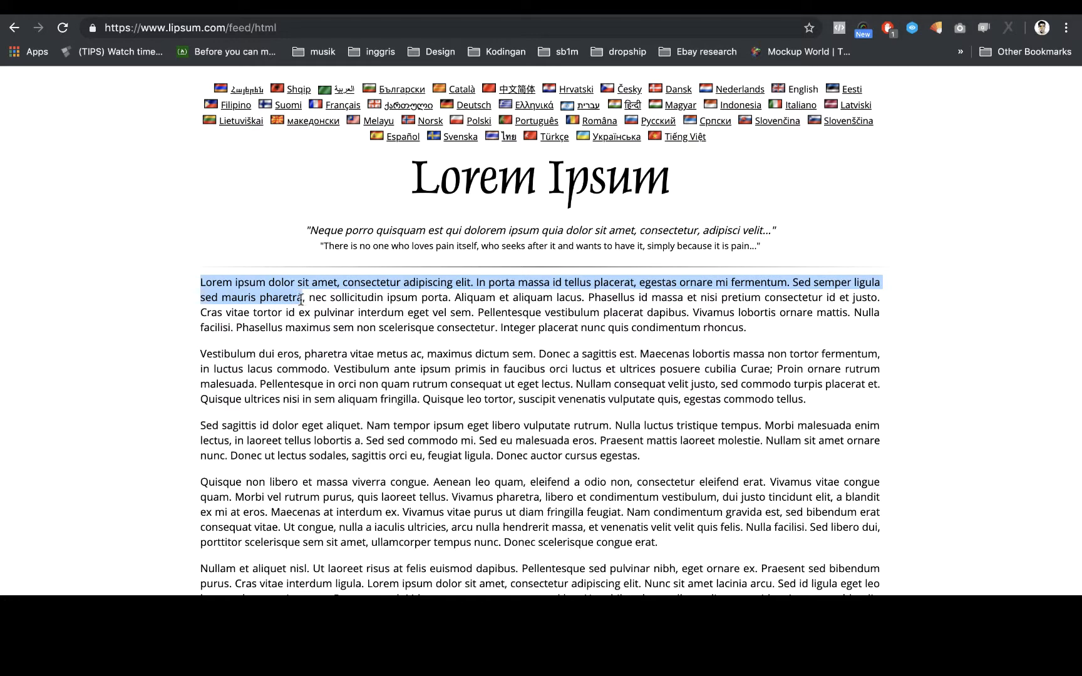
# - Return to Sketch and paste the copied text into a new text box of about 512 × 128 px below the heading
pyautogui.hotkey('ctrl', 'Up')
pyautogui.click(762, 384)
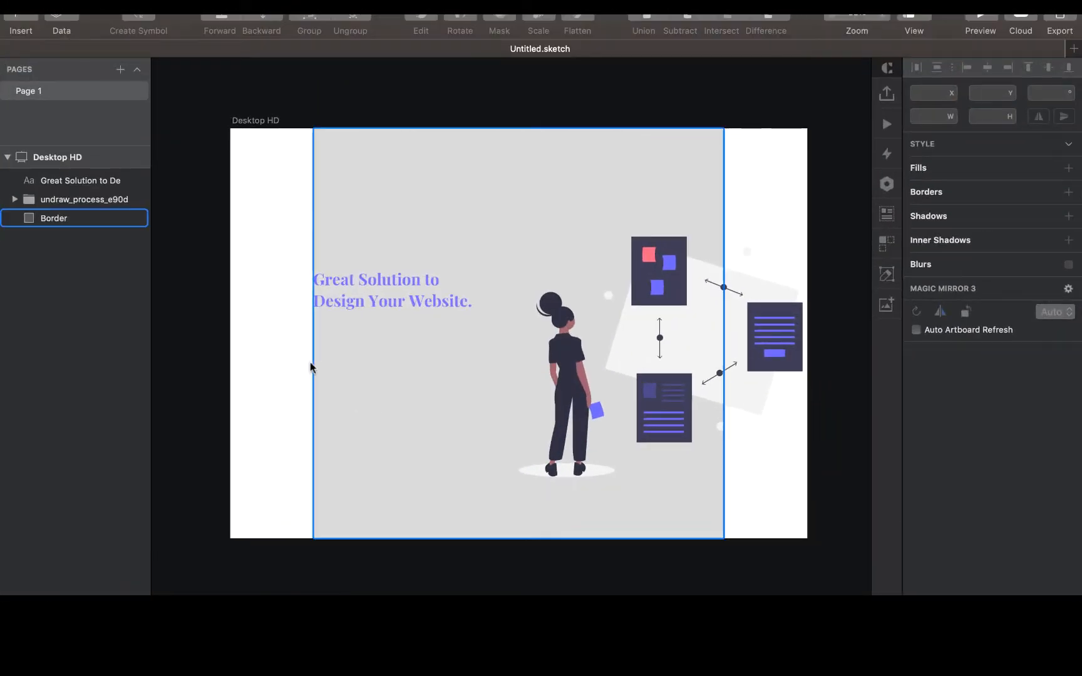
pyautogui.press('r')
pyautogui.moveTo(313, 325); pyautogui.dragTo(518, 379)
pyautogui.press('cmd+v')
pyautogui.press('Escape')
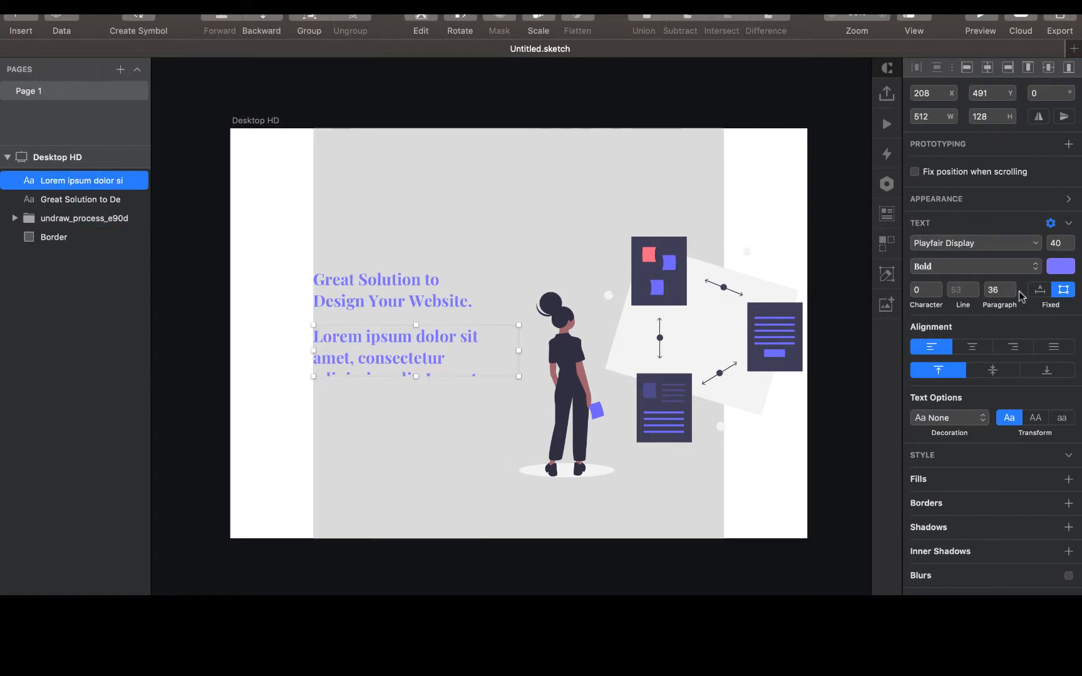
# - Format the Lorem ipsum paragraph with font size 20, Regular weight and line height 30
pyautogui.click(1055, 244)
pyautogui.write('20')
pyautogui.press('Return')
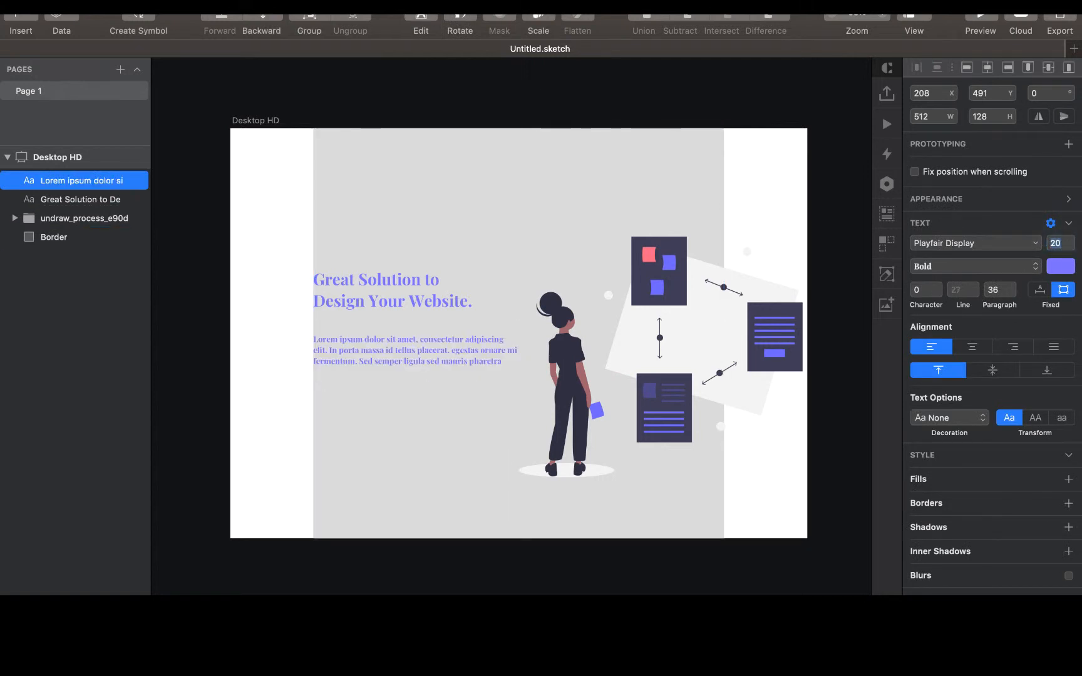
pyautogui.click(1015, 268)
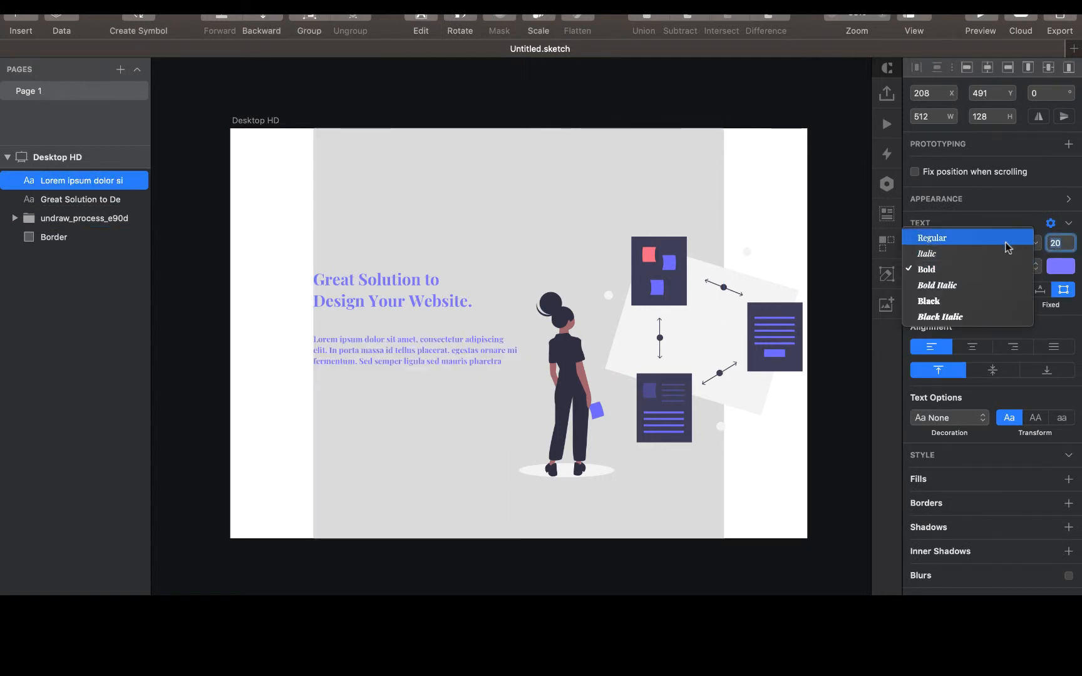
pyautogui.click(1007, 239)
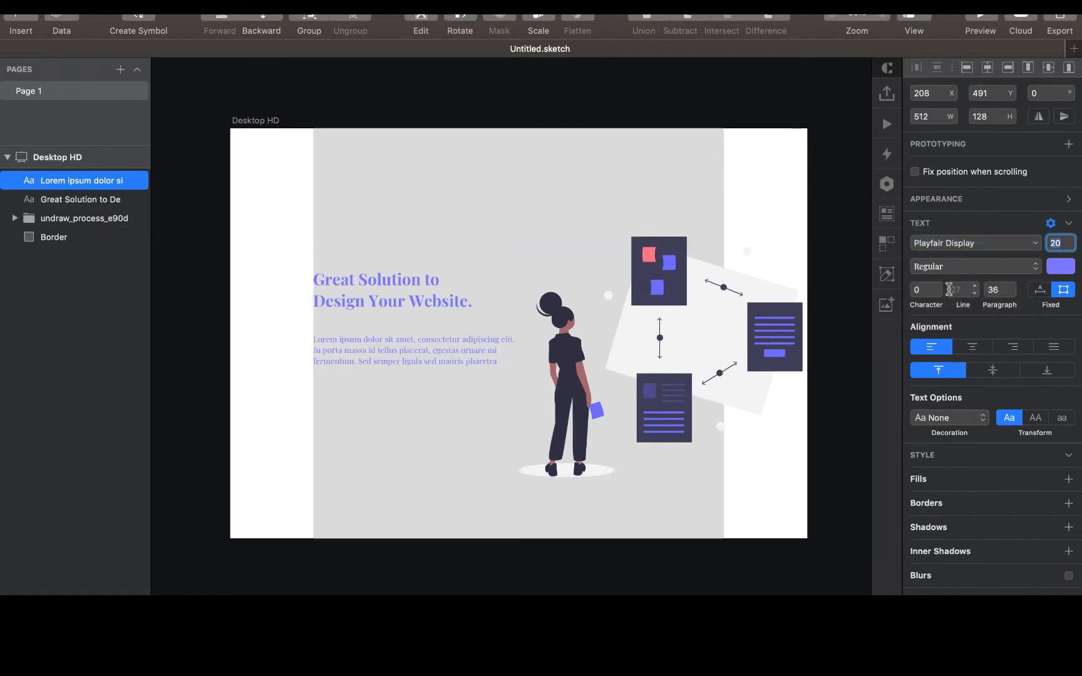
pyautogui.click(951, 290)
pyautogui.write('30')
pyautogui.press('Return')
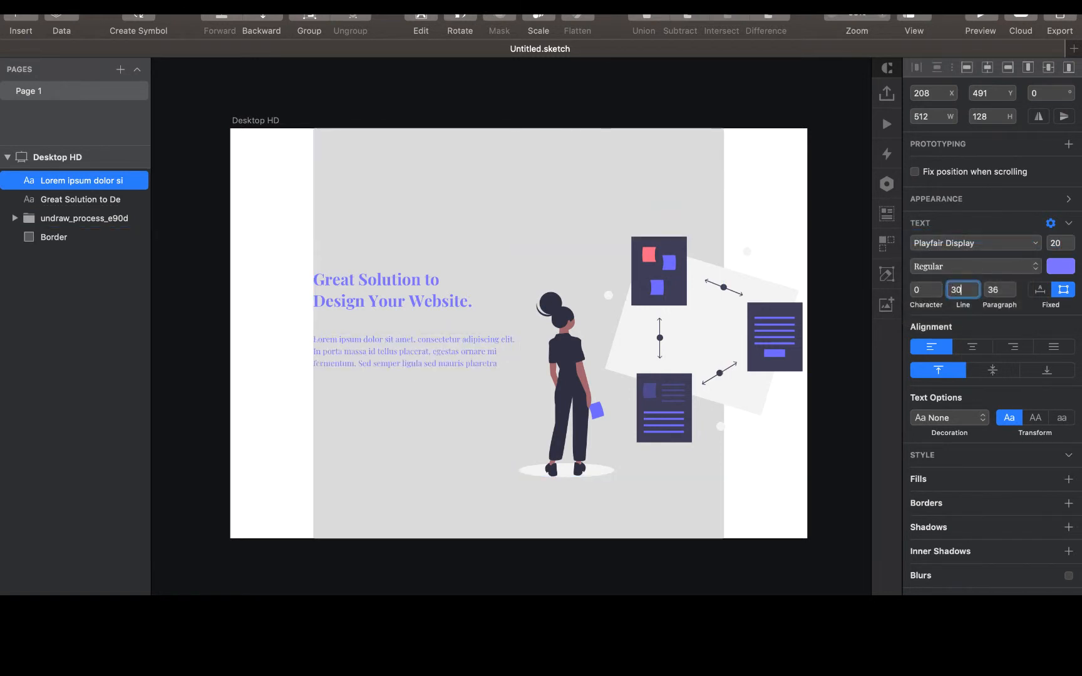
# - Delete the last sentence of the Lorem ipsum paragraph and move the text box up closer to the heading, at about Y 488
pyautogui.doubleClick(432, 361)
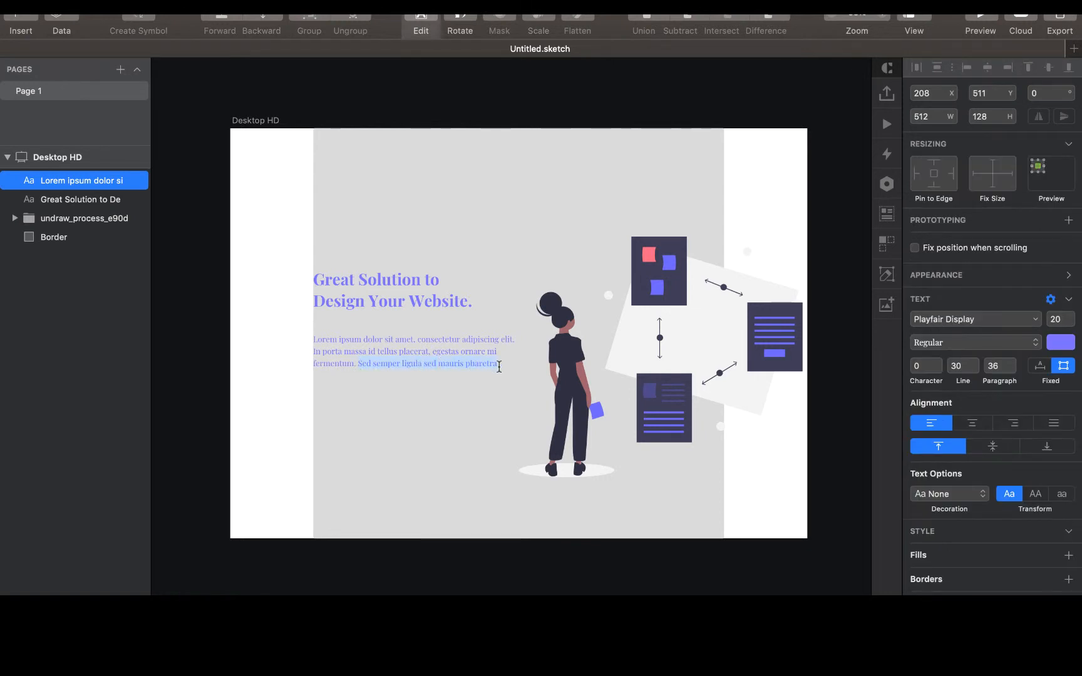
pyautogui.press('BackSpace')
pyautogui.press('Escape')
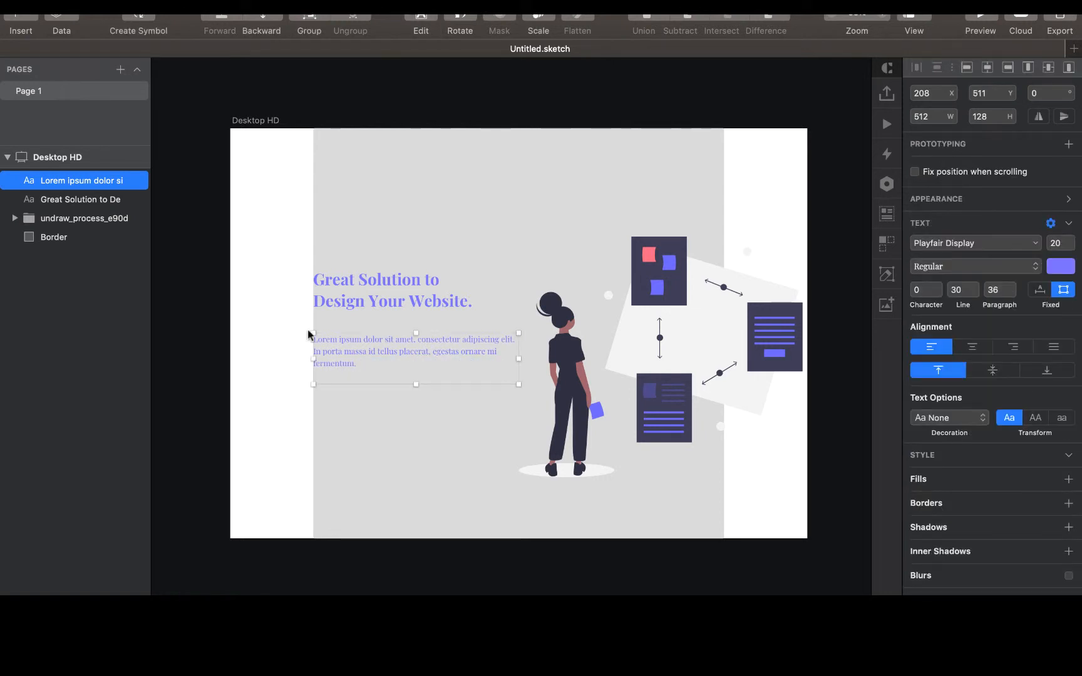
pyautogui.moveTo(379, 357); pyautogui.dragTo(377, 343)
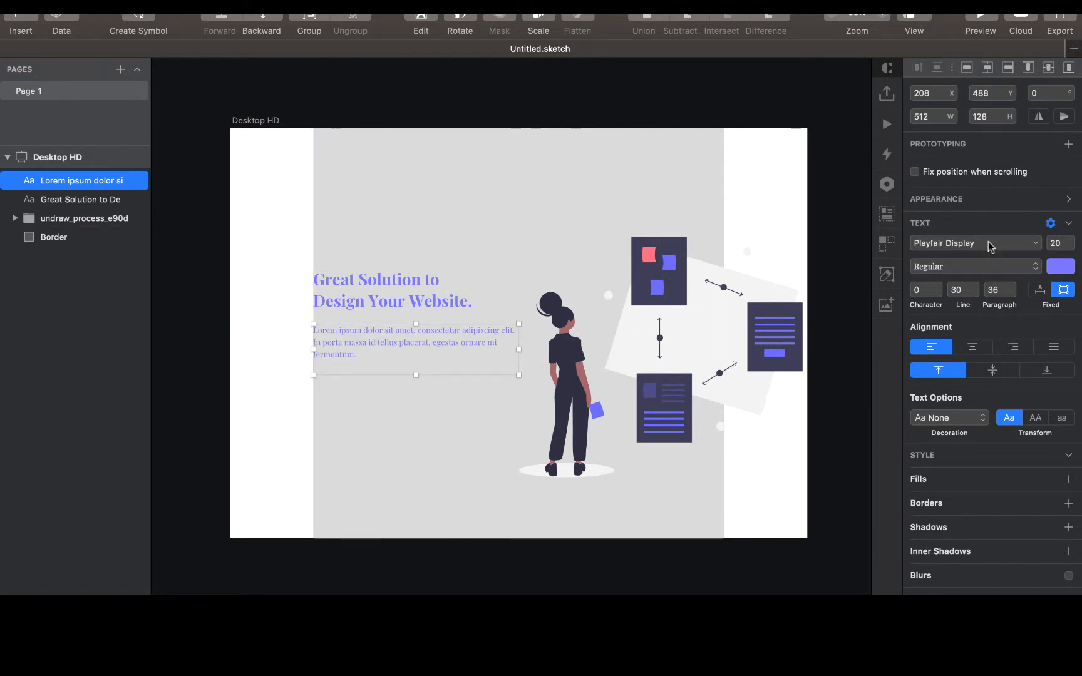
# - Add a text layer reading "Desig'n" at the upper-left corner of the grey Border rectangle
pyautogui.click(237, 217)
pyautogui.press('t')
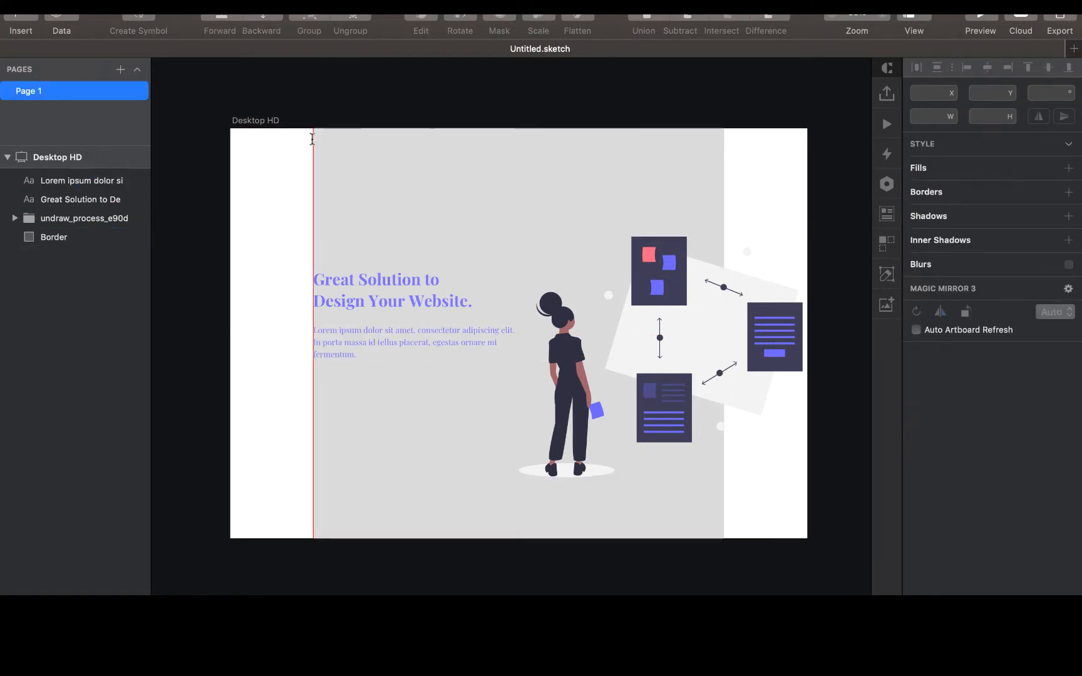
pyautogui.click(313, 141)
pyautogui.press('BackSpace')
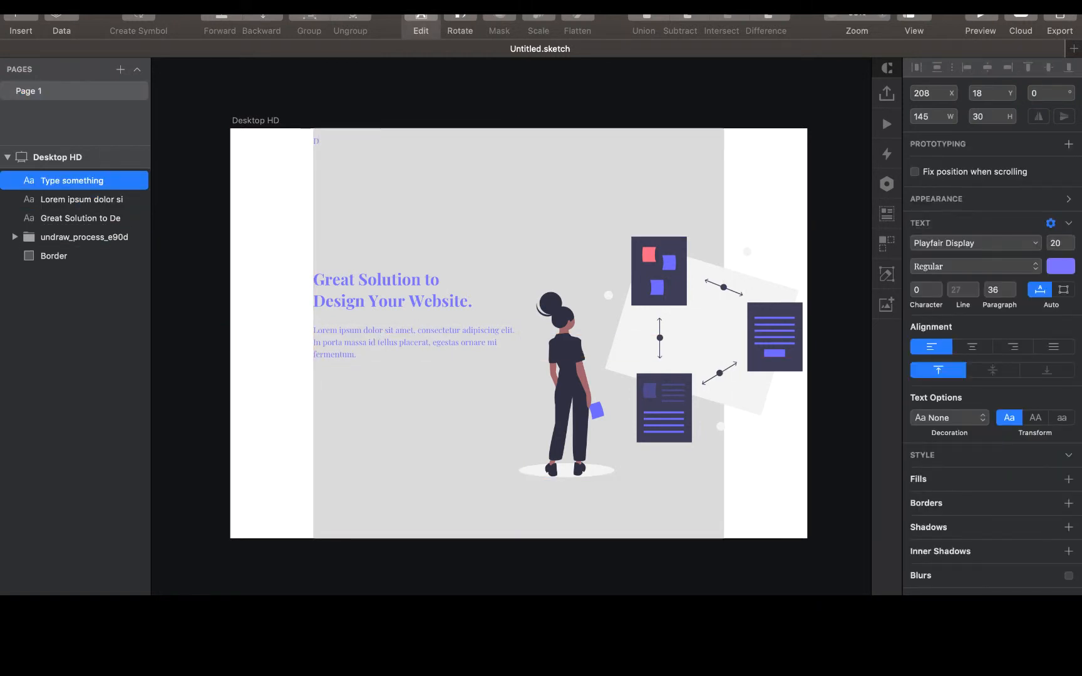
pyautogui.write("Desig'n")
pyautogui.press('Escape')
# - Change the logo text above the heading to "Dsign"
pyautogui.scroll(5, 320, 142)
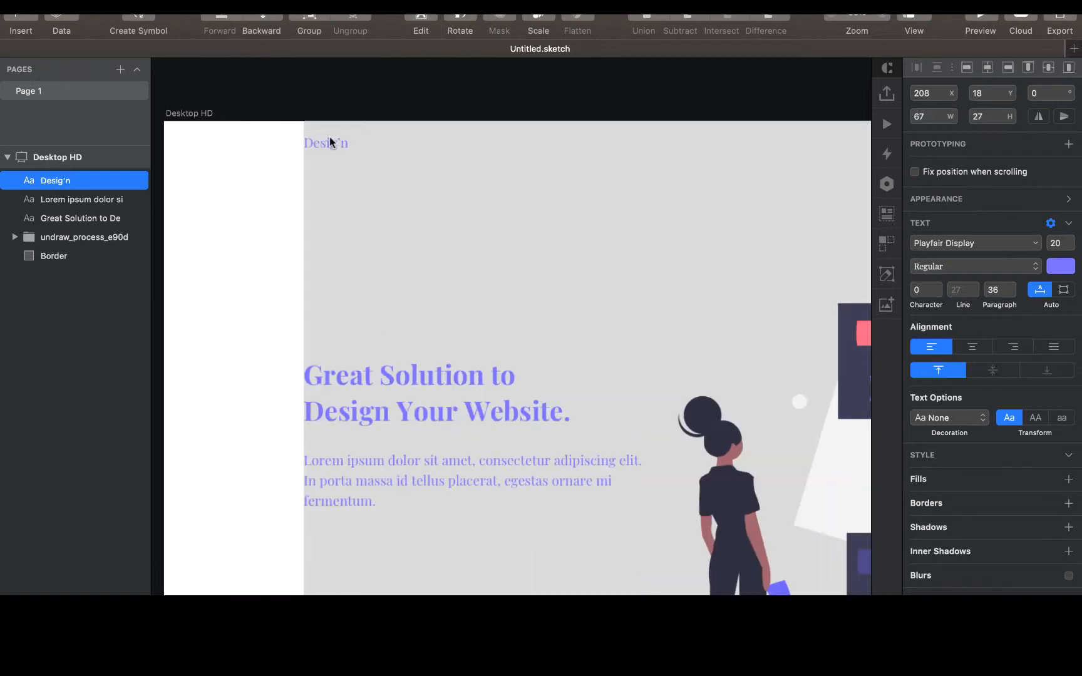
pyautogui.doubleClick(332, 150)
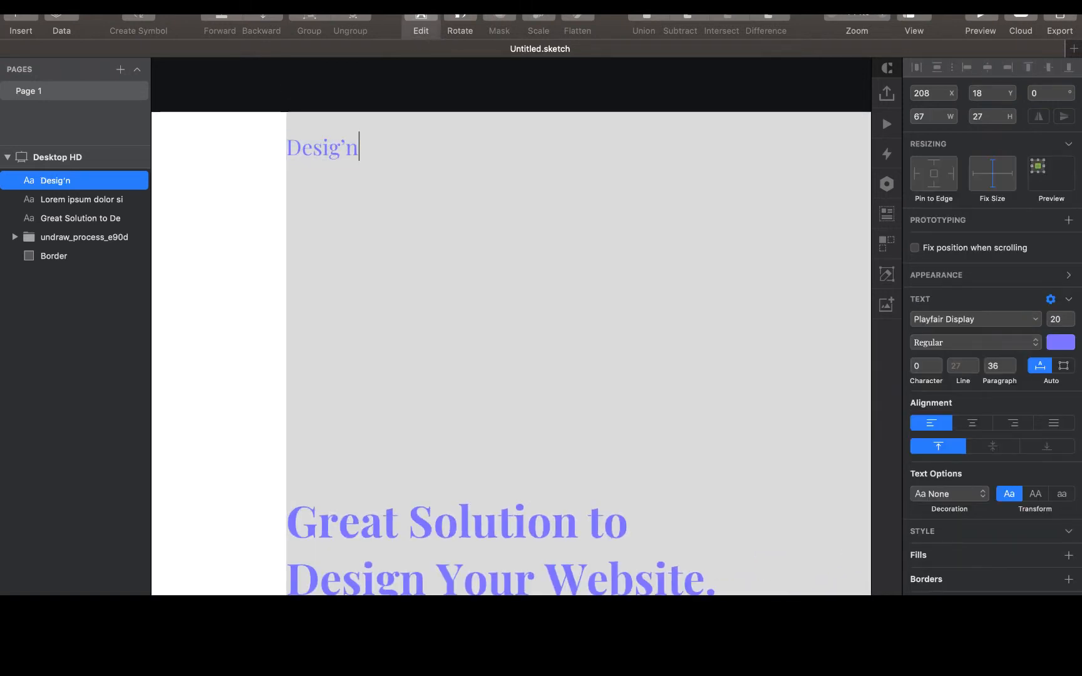
pyautogui.press('BackSpace')
pyautogui.press('BackSpace')
pyautogui.press('BackSpace')
pyautogui.press('BackSpace')
pyautogui.press('BackSpace')
pyautogui.press('BackSpace')
pyautogui.write('sign')
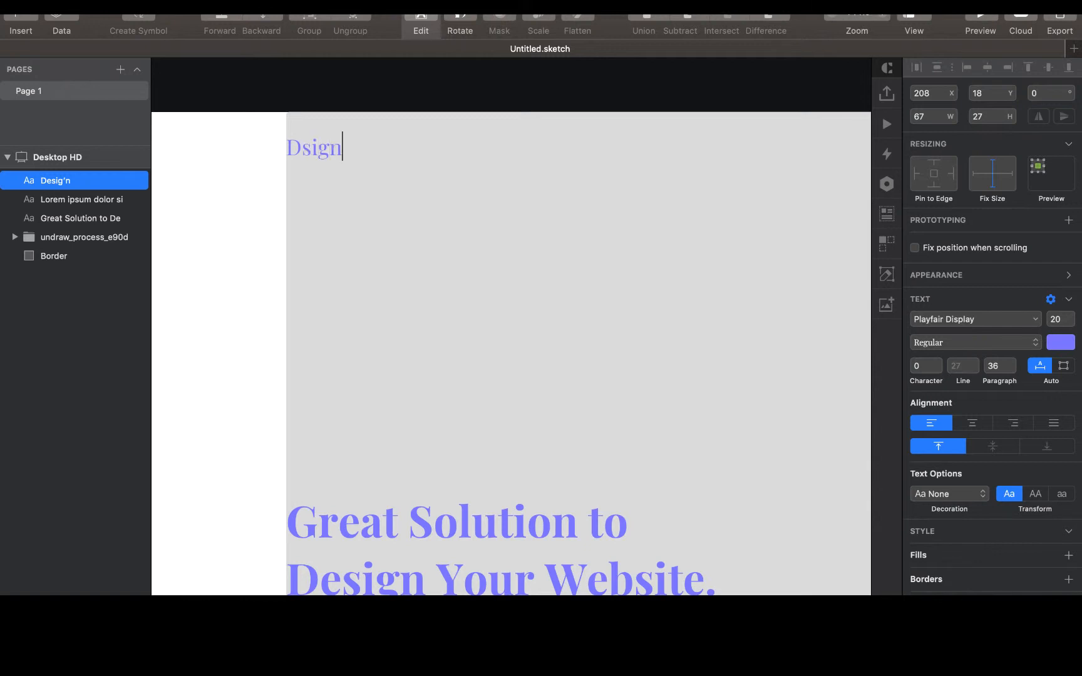
pyautogui.press('Escape')
# - Format the Dsign logo text with font size 25 and Bold weight
pyautogui.scroll(-5, 219, 245)
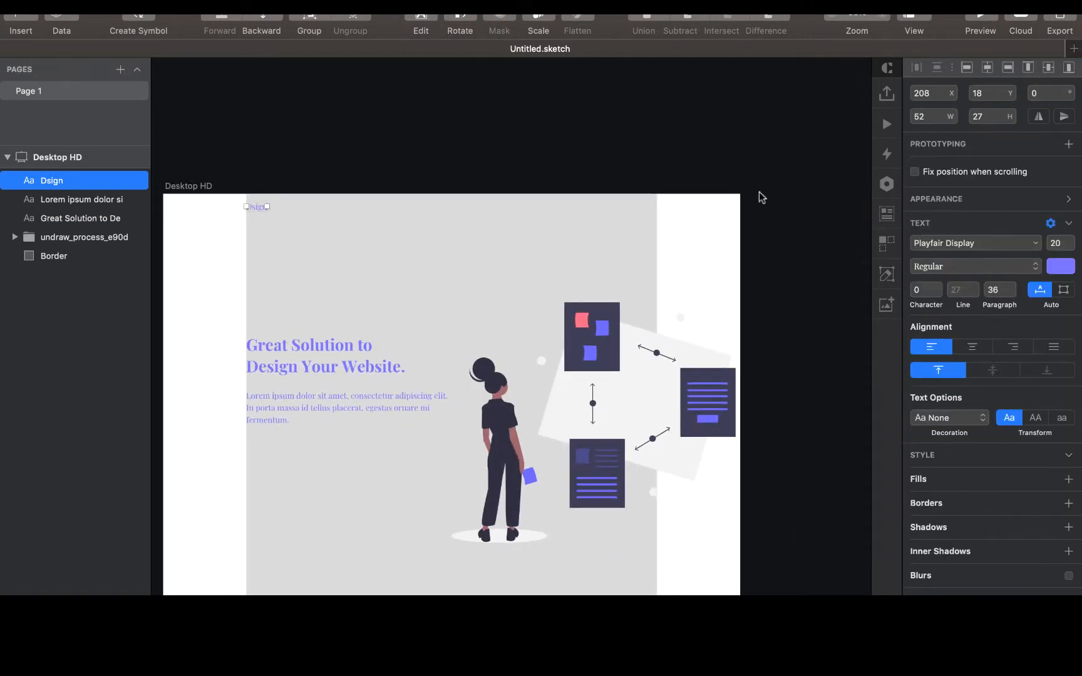
pyautogui.click(1060, 243)
pyautogui.write('25')
pyautogui.press('Return')
pyautogui.click(981, 275)
pyautogui.click(974, 297)
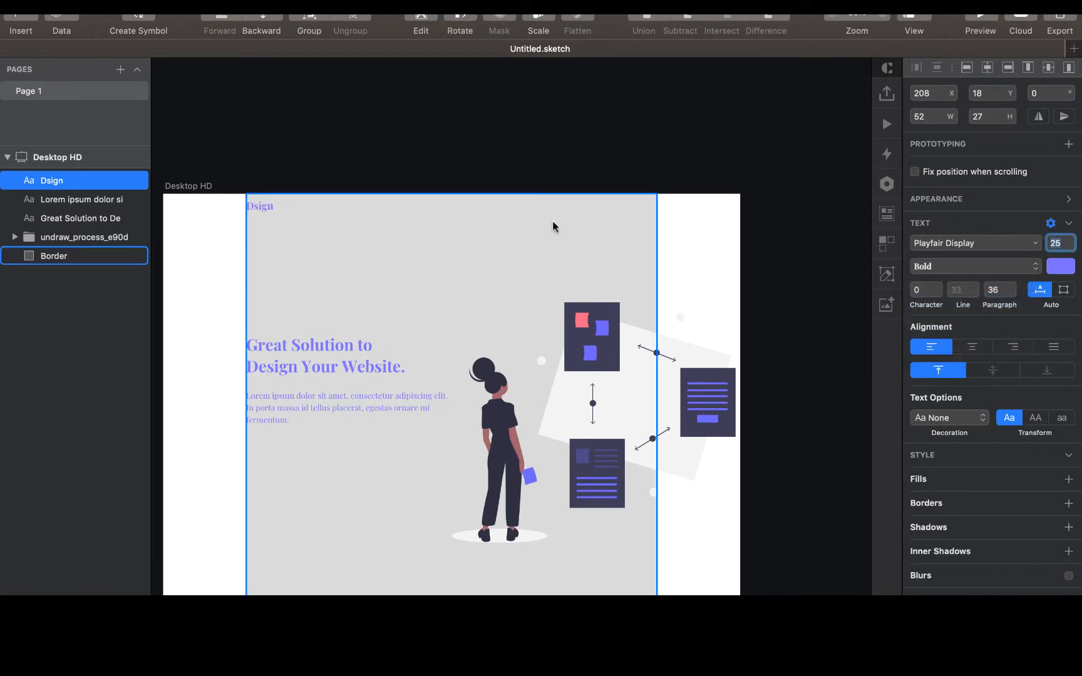
# - Align the Dsign logo with the grey rectangle's left edge at X 208 and set its font size to 30
pyautogui.click(356, 150)
pyautogui.click(258, 207)
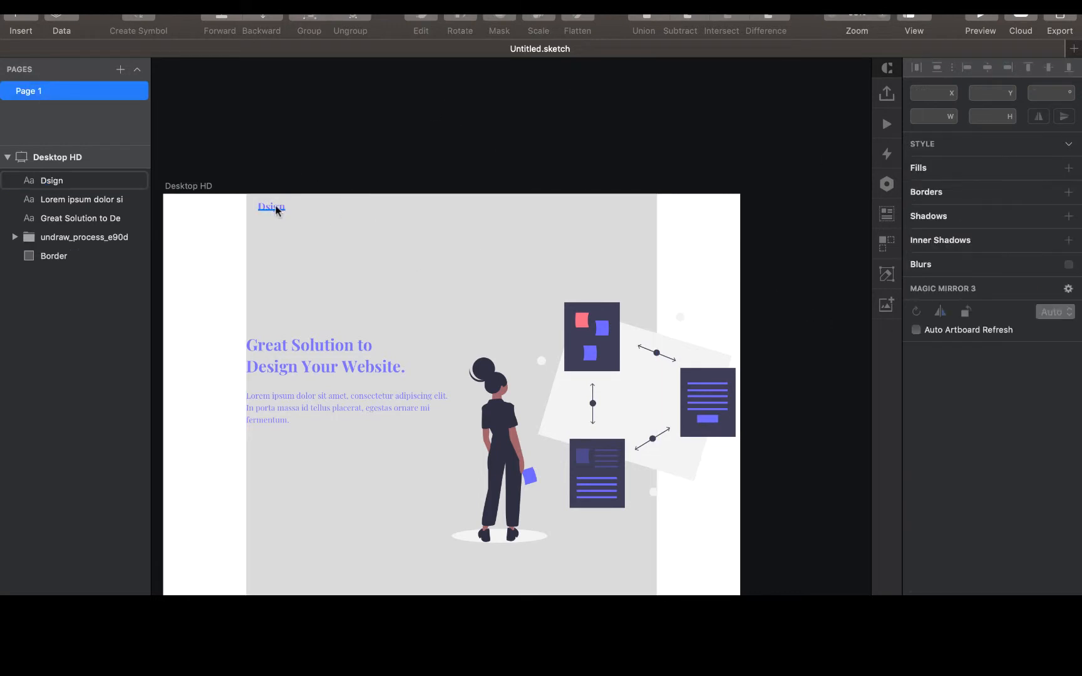
pyautogui.moveTo(278, 209); pyautogui.dragTo(262, 211)
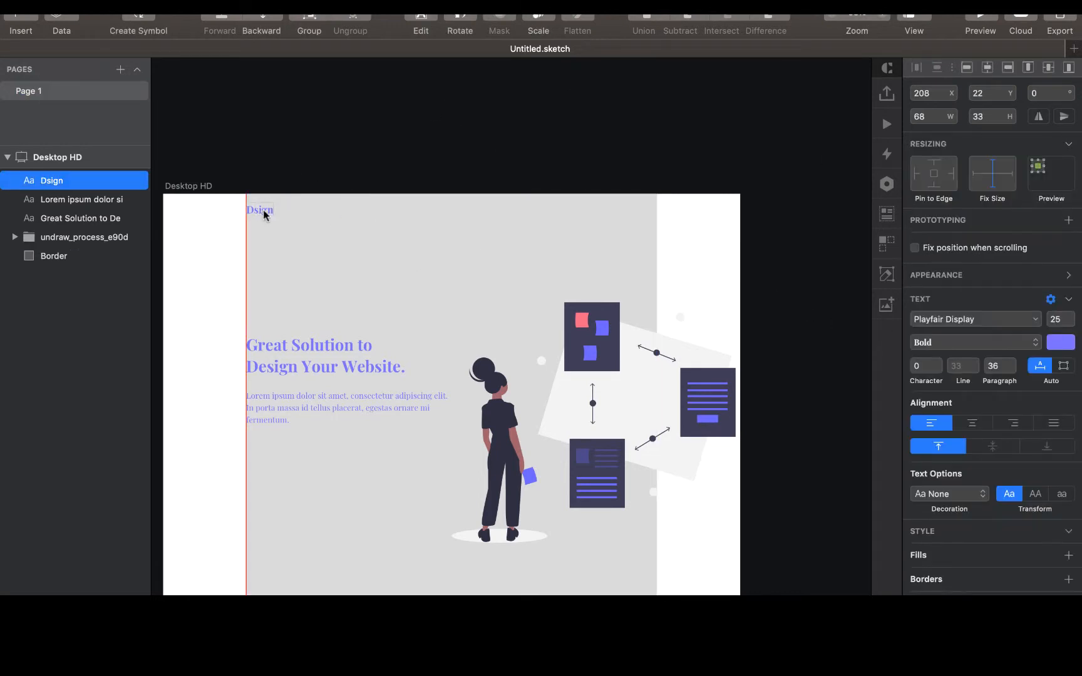
pyautogui.click(1065, 323)
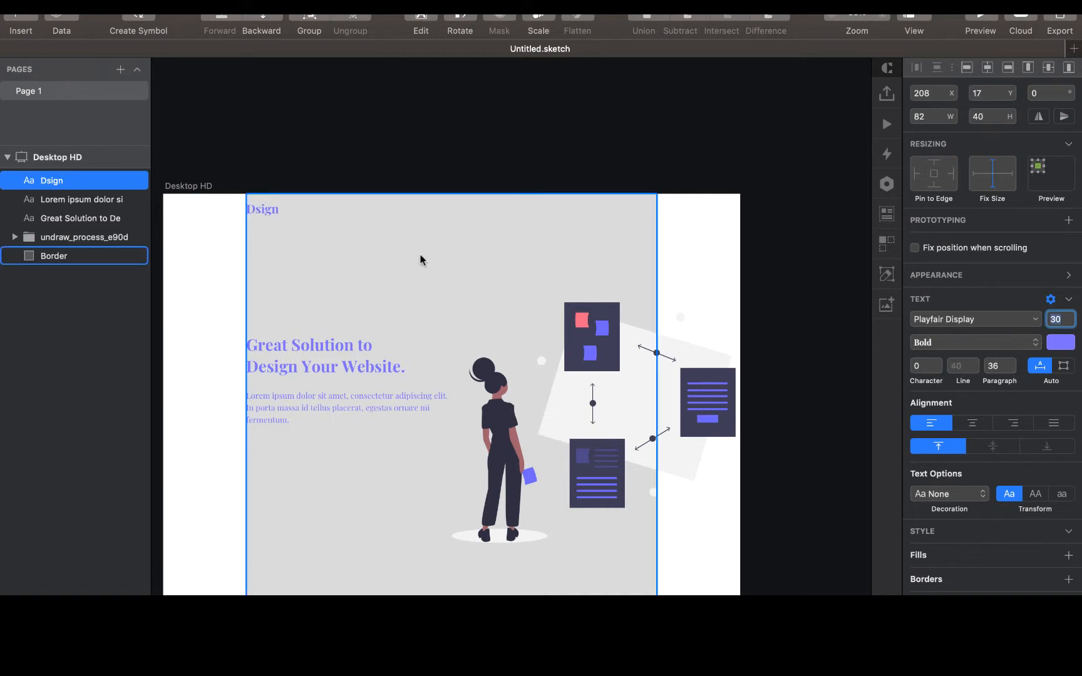
pyautogui.click(394, 172)
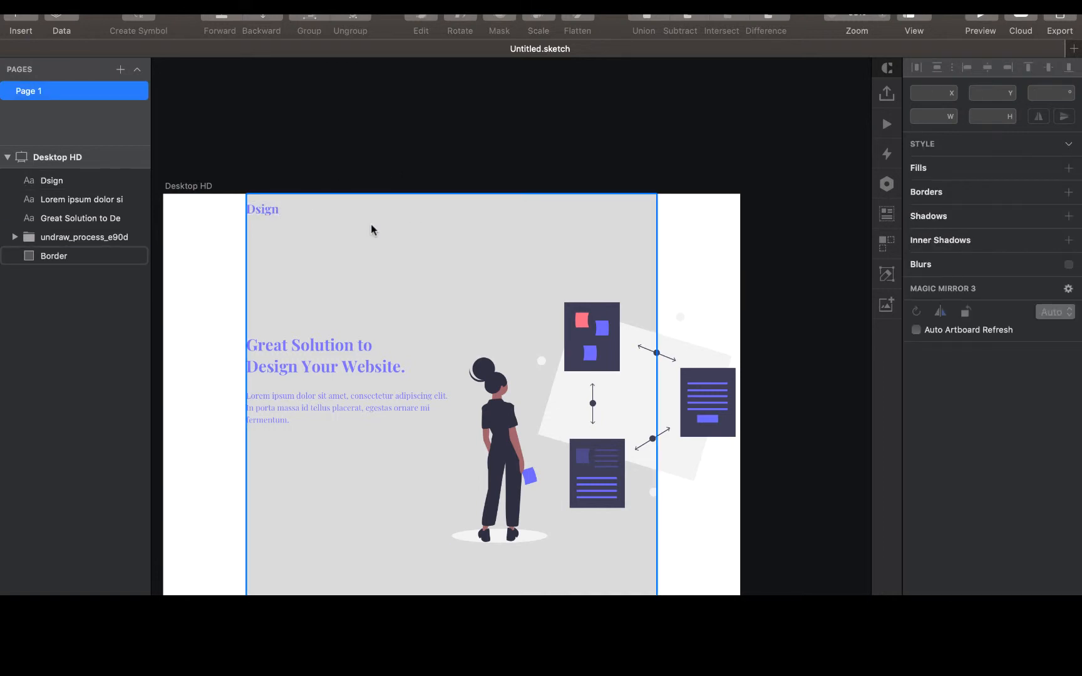
# - Add a "Home" text layer right of the logo, at about X 605, Y 74
pyautogui.press('t')
pyautogui.click(402, 233)
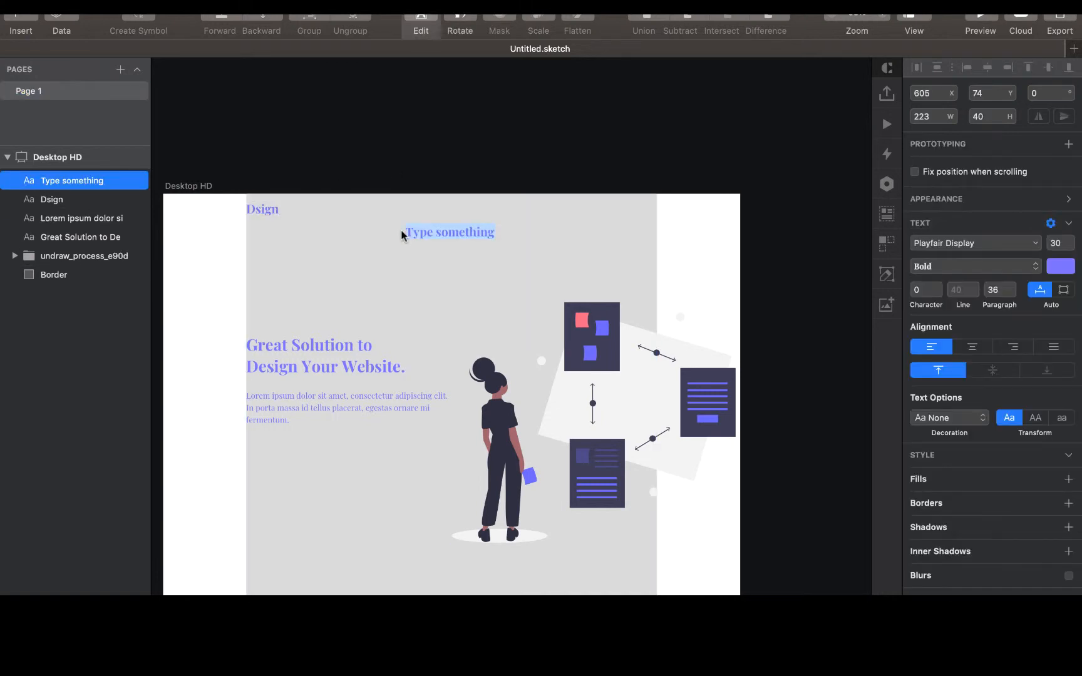
pyautogui.write('Home')
pyautogui.press('Escape')
# - Duplicate the Home text, place the copy to its right at about X 707, and change its text to "Product"
pyautogui.press('super+d')
pyautogui.moveTo(427, 232); pyautogui.dragTo(468, 232)
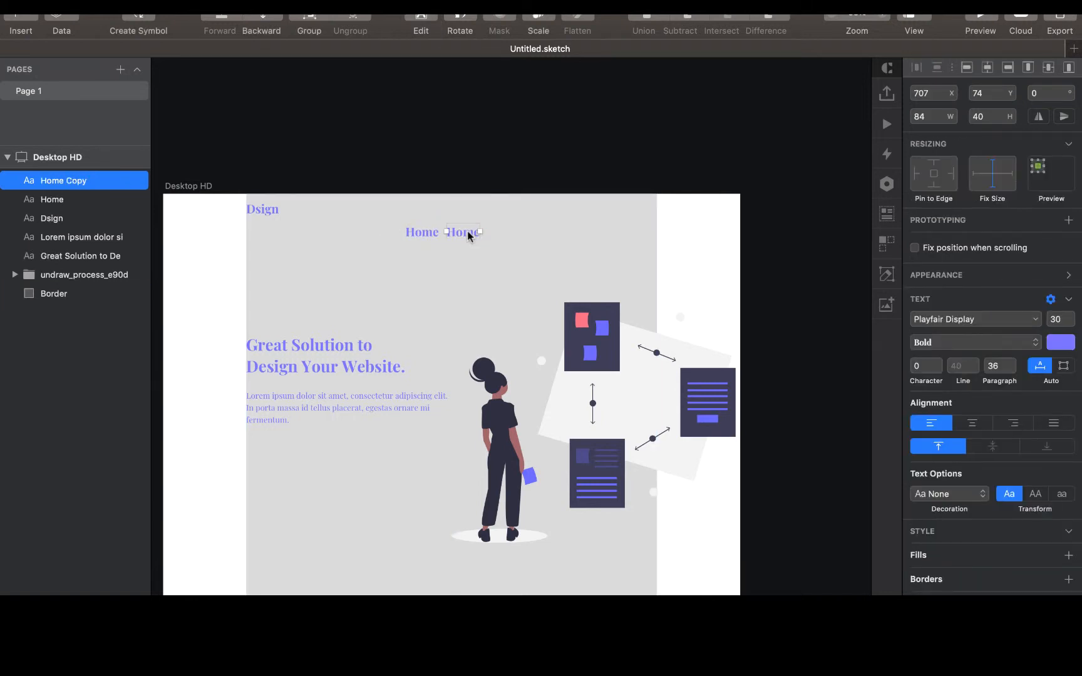
pyautogui.doubleClick(467, 235)
pyautogui.write('Produ')
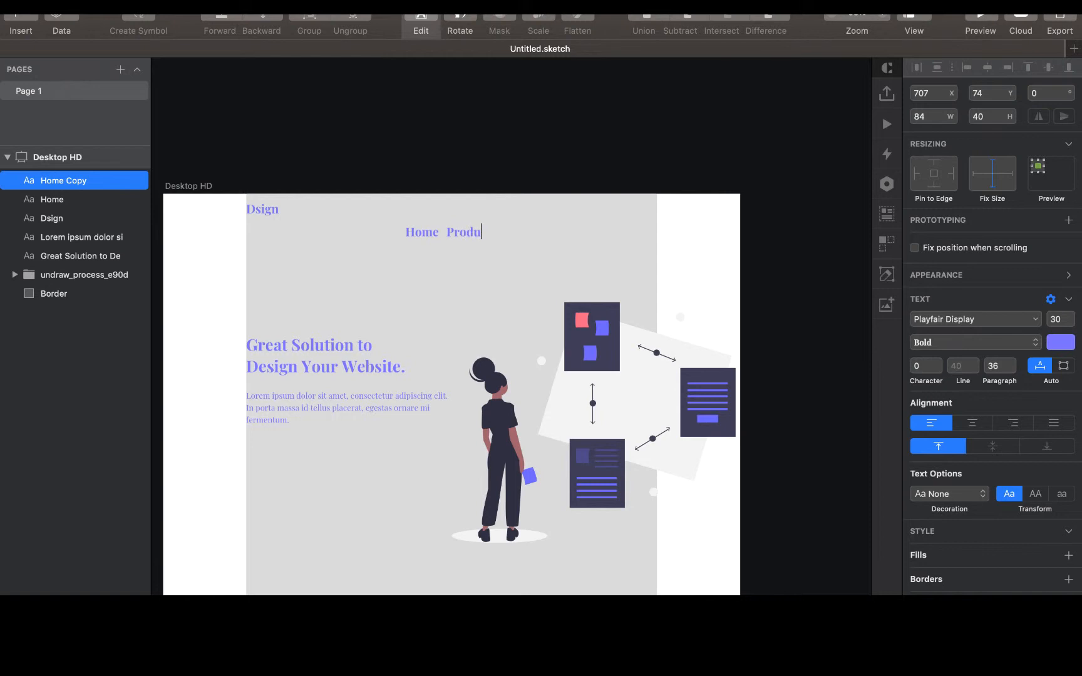
pyautogui.write('ct')
pyautogui.press('Escape')
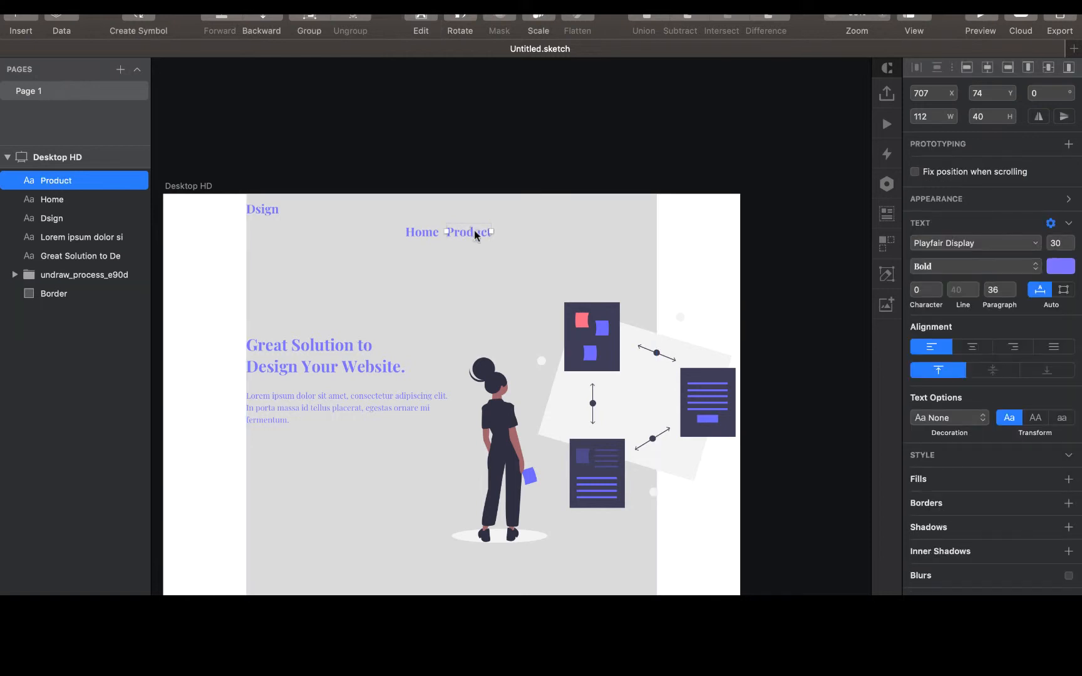
# - Duplicate the Product text, place the copy to its right at about X 863, and change its text to "Contact Us"
pyautogui.press('super+d')
pyautogui.moveTo(476, 235); pyautogui.dragTo(537, 232)
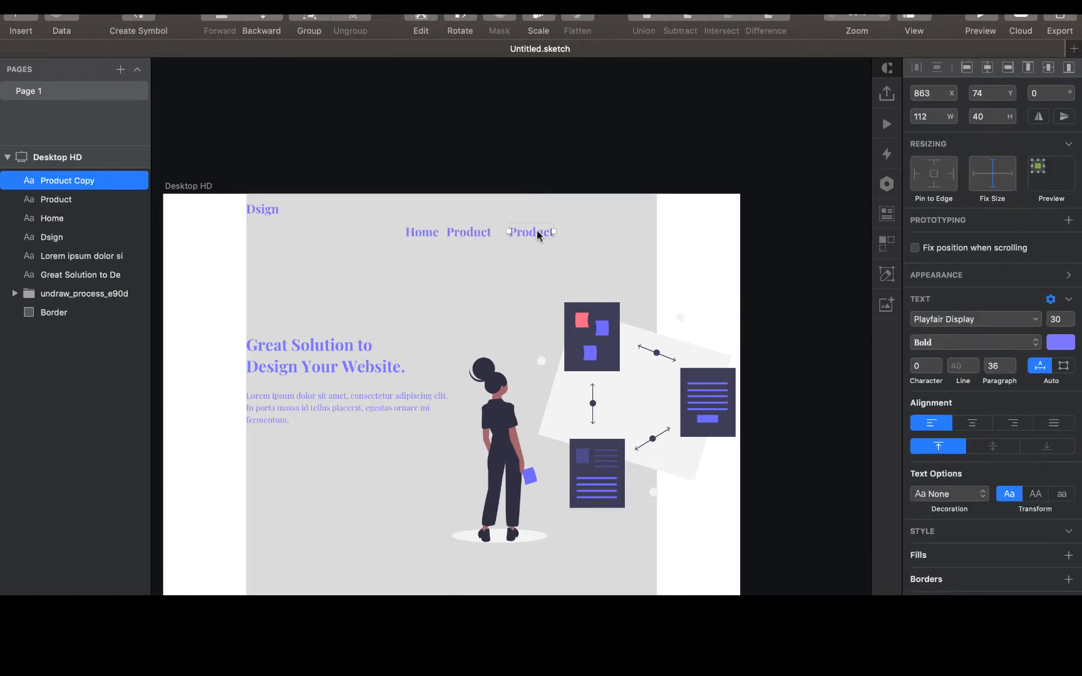
pyautogui.doubleClick(537, 232)
pyautogui.write('Conta')
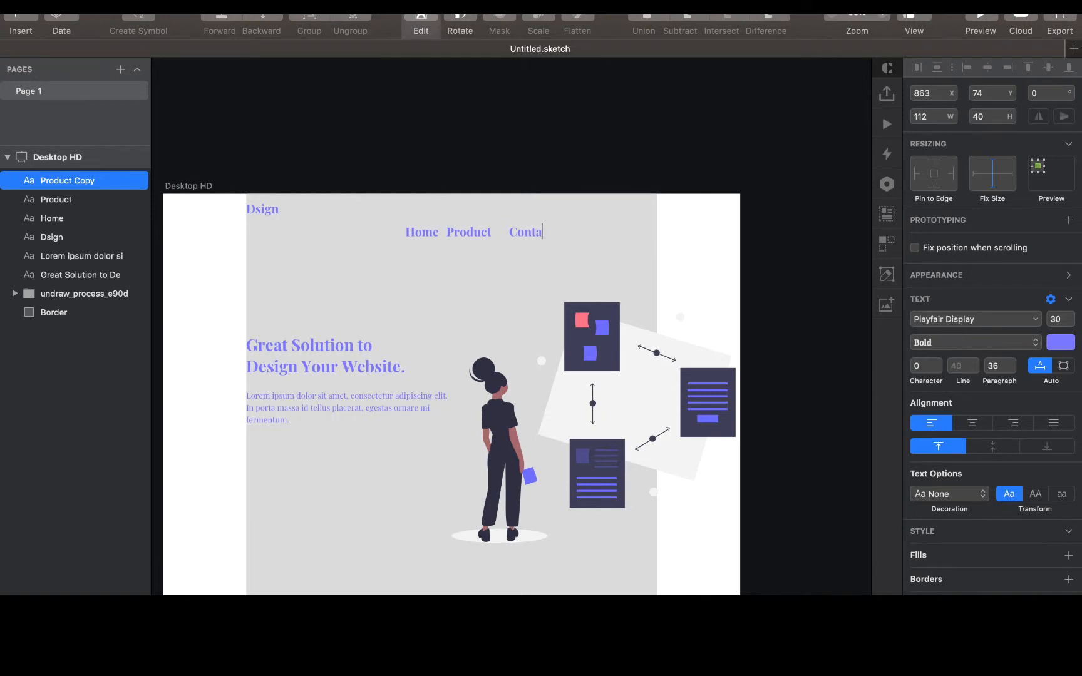
pyautogui.write('ct Us')
pyautogui.press('Escape')
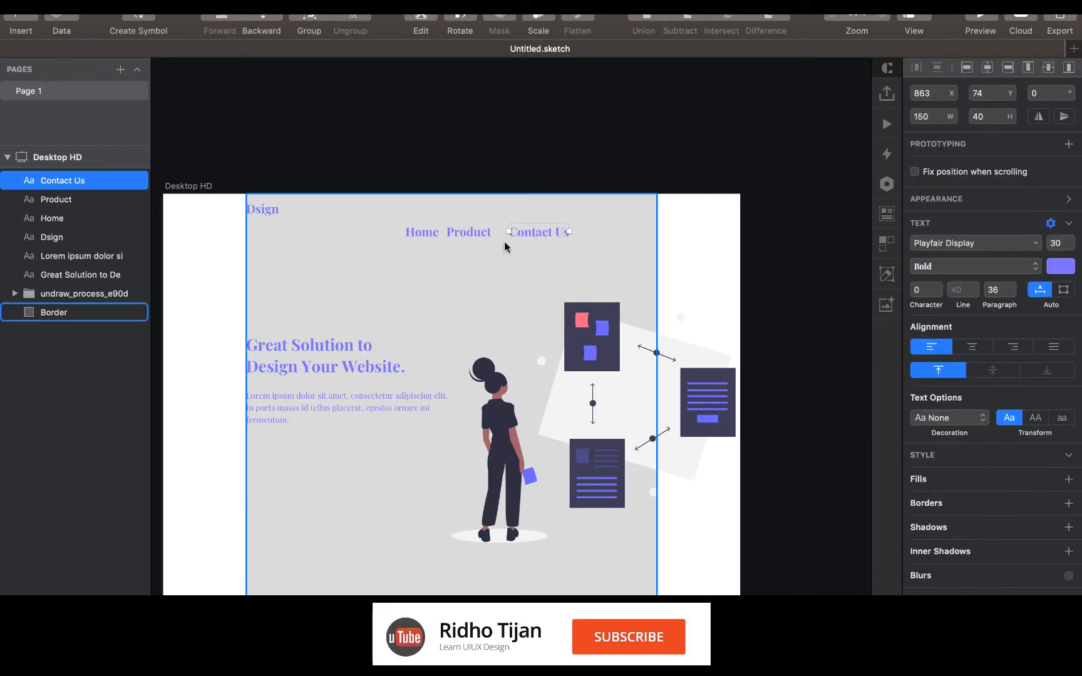
# - Format the Home, Product and Contact Us links with Source Sans Pro, SemiBold weight and font size 20
pyautogui.keyDown('shift'); pyautogui.click(477, 231); pyautogui.keyUp('shift')
pyautogui.keyDown('shift'); pyautogui.click(425, 236); pyautogui.keyUp('shift')
pyautogui.click(932, 321)
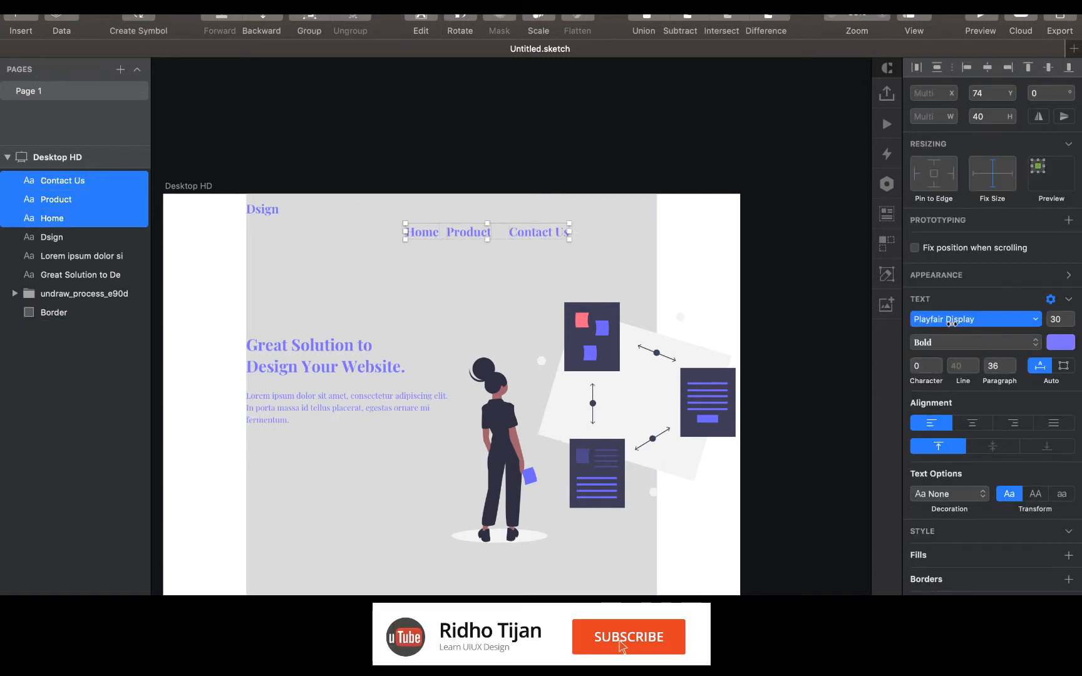
pyautogui.write('sour')
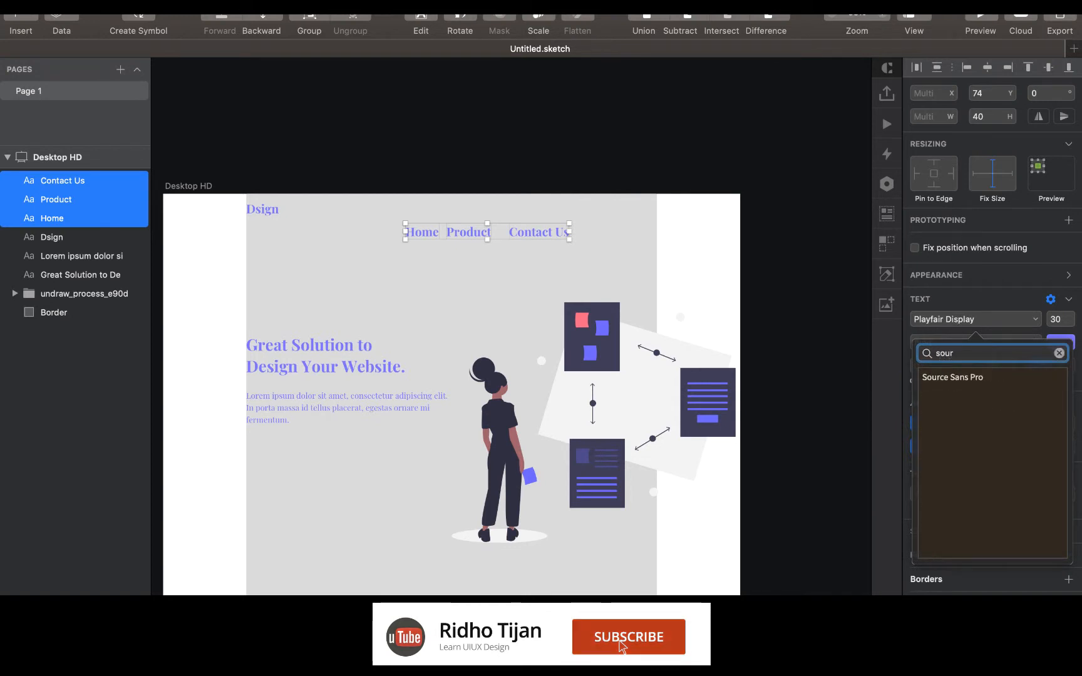
pyautogui.click(952, 377)
pyautogui.click(962, 341)
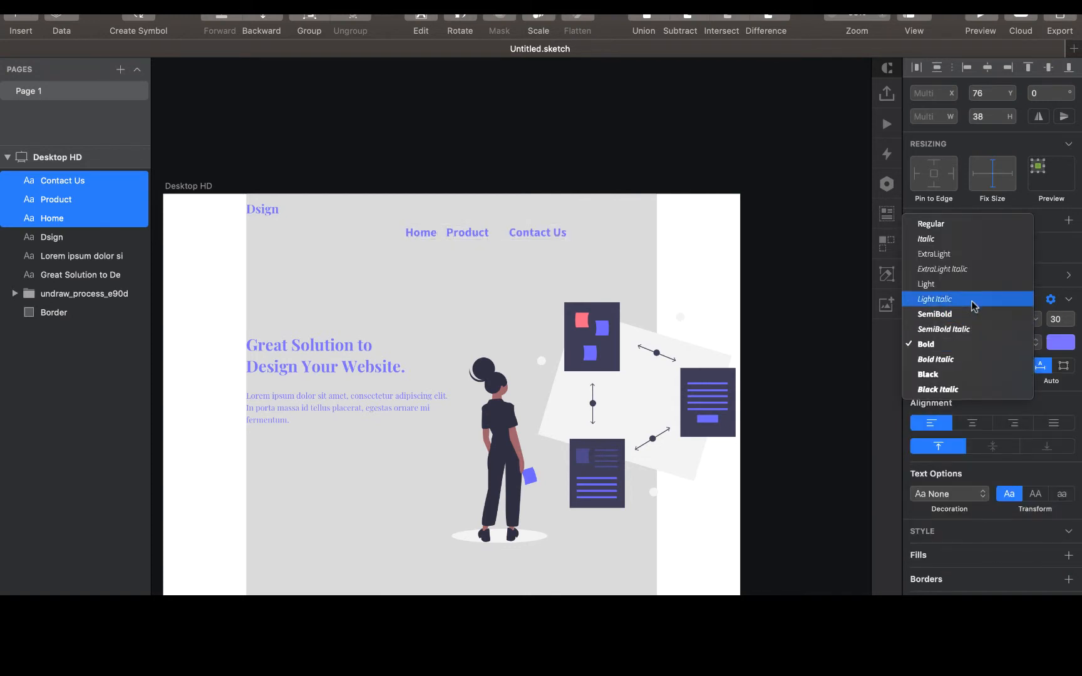
pyautogui.click(973, 314)
pyautogui.click(1057, 319)
pyautogui.write('20')
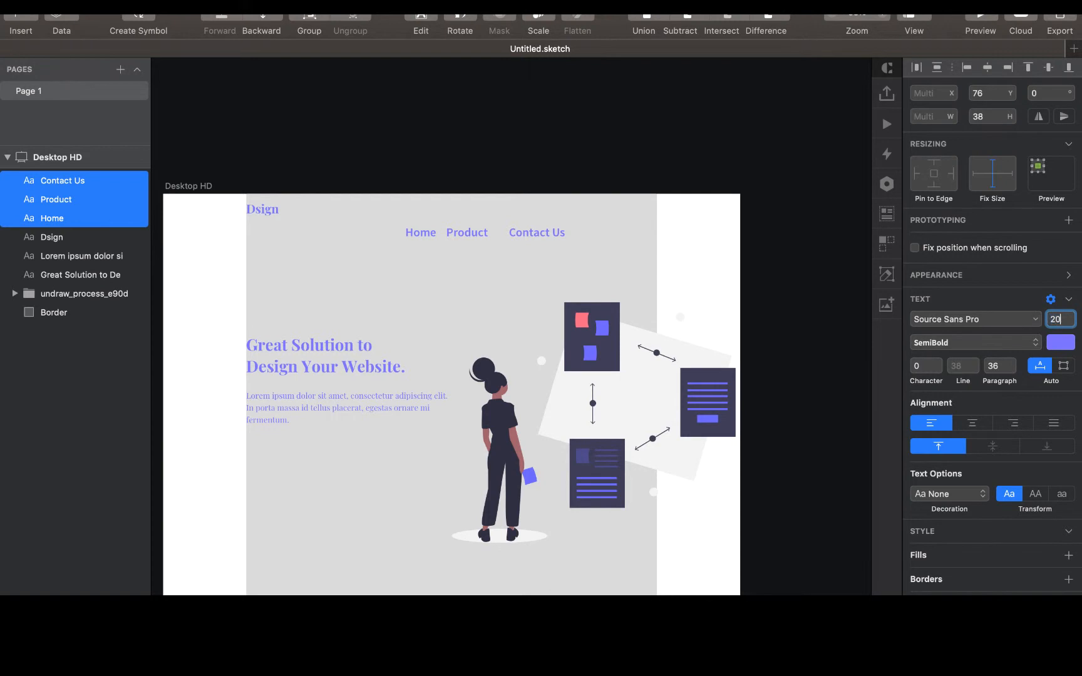
pyautogui.press('Return')
# - Move the three navigation links together to Y 36, with Contact Us reaching the grey rectangle's right edge
pyautogui.click(531, 136)
pyautogui.click(418, 235)
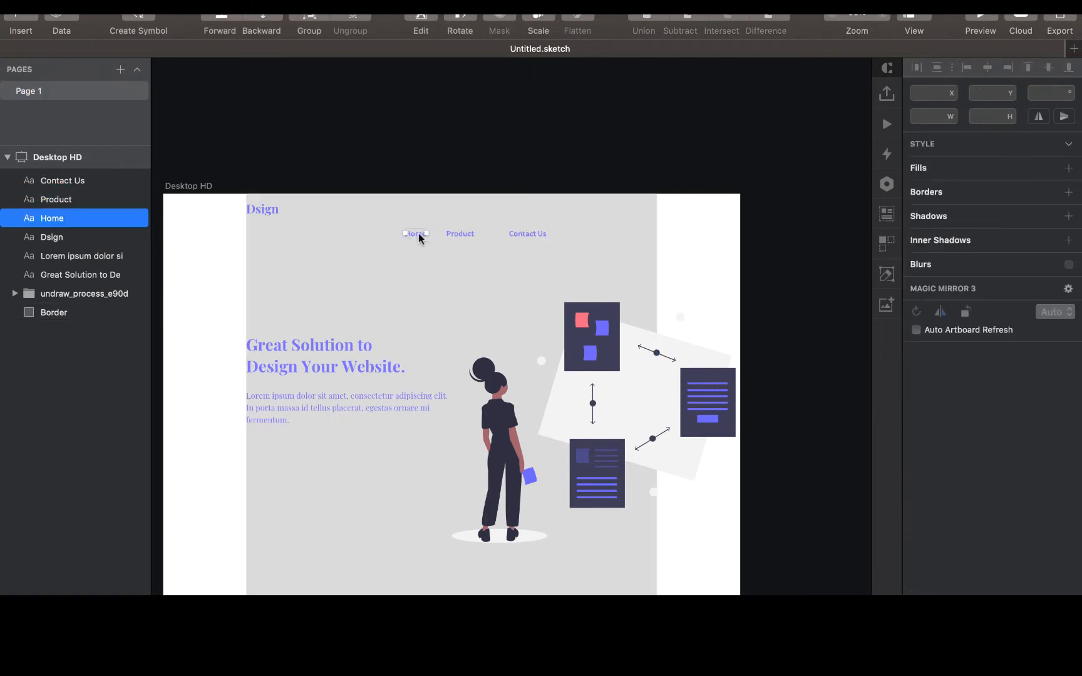
pyautogui.keyDown('shift'); pyautogui.click(459, 233); pyautogui.keyUp('shift')
pyautogui.keyDown('shift'); pyautogui.click(519, 233); pyautogui.keyUp('shift')
pyautogui.hotkey('shift', 'Right')
pyautogui.hotkey('shift', 'Right')
pyautogui.hotkey('shift', 'Right')
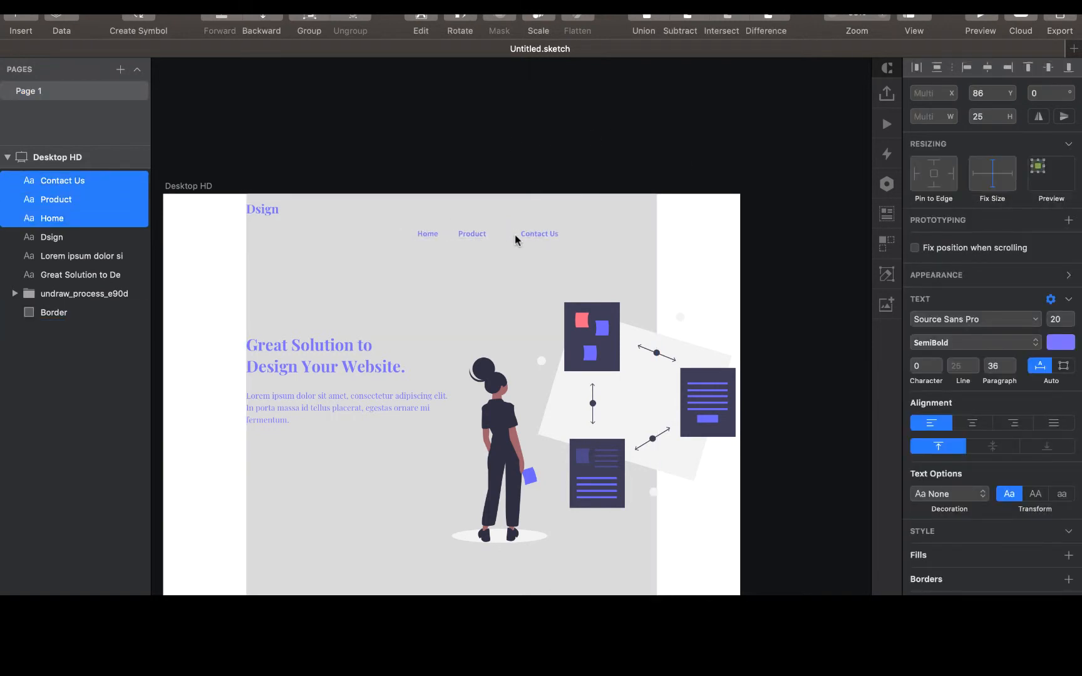
pyautogui.hotkey('shift', 'Right')
pyautogui.hotkey('shift', 'Right')
pyautogui.hotkey('shift', 'Right')
pyautogui.hotkey('shift', 'Right')
pyautogui.hotkey('shift', 'Right')
pyautogui.hotkey('shift', 'Right')
pyautogui.hotkey('shift', 'Right')
pyautogui.hotkey('shift', 'Right')
pyautogui.hotkey('shift', 'Right')
pyautogui.hotkey('shift', 'Right')
pyautogui.hotkey('shift', 'Right')
pyautogui.hotkey('shift', 'Right')
pyautogui.hotkey('shift', 'Up')
pyautogui.hotkey('shift', 'Up')
pyautogui.hotkey('shift', 'Up')
pyautogui.hotkey('shift', 'Up')
pyautogui.hotkey('shift', 'Up')
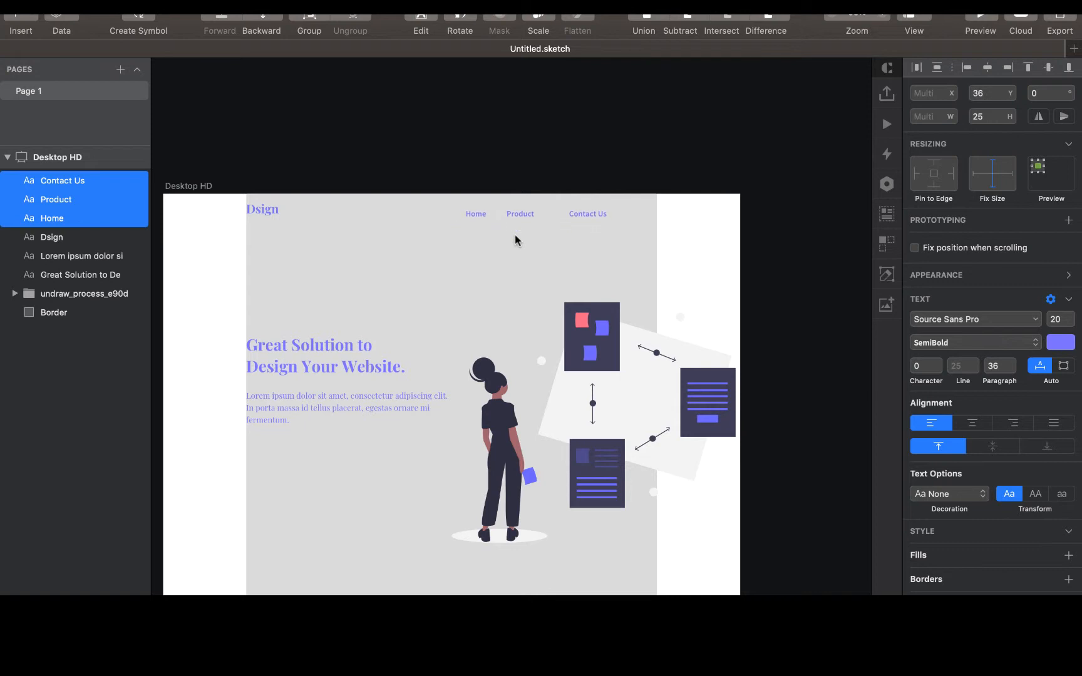
pyautogui.hotkey('shift', 'Up')
pyautogui.hotkey('shift', 'Right')
pyautogui.hotkey('shift', 'Right')
pyautogui.hotkey('shift', 'Right')
pyautogui.hotkey('shift', 'Right')
pyautogui.hotkey('shift', 'Right')
pyautogui.hotkey('shift', 'Right')
pyautogui.hotkey('shift', 'Right')
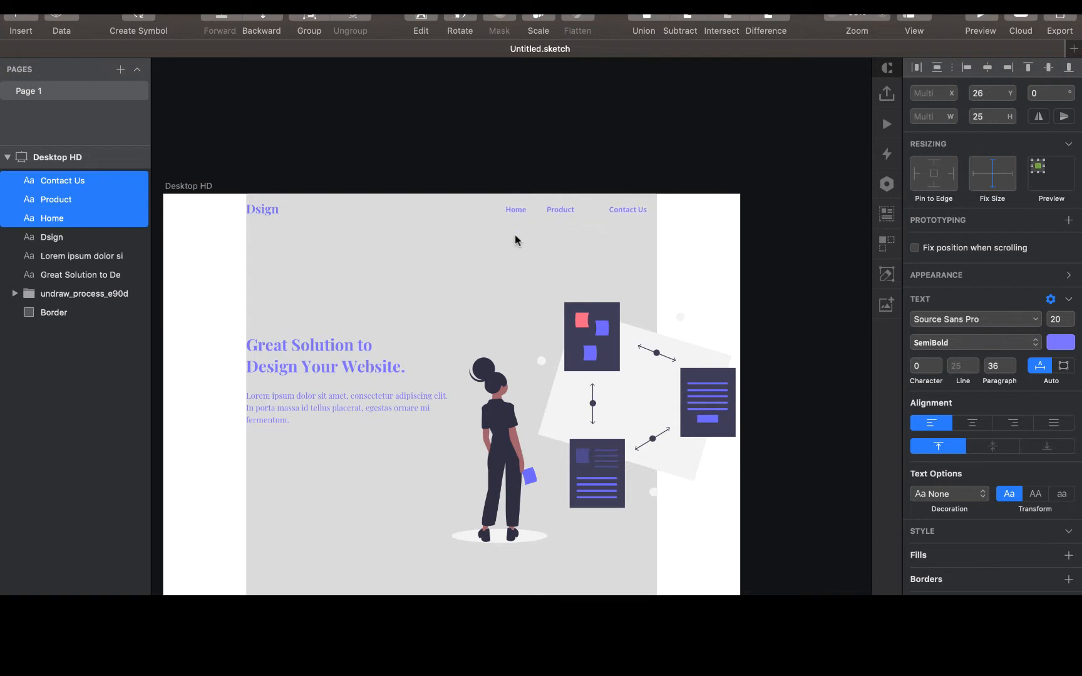
pyautogui.hotkey('shift', 'Left')
pyautogui.hotkey('shift', 'Down')
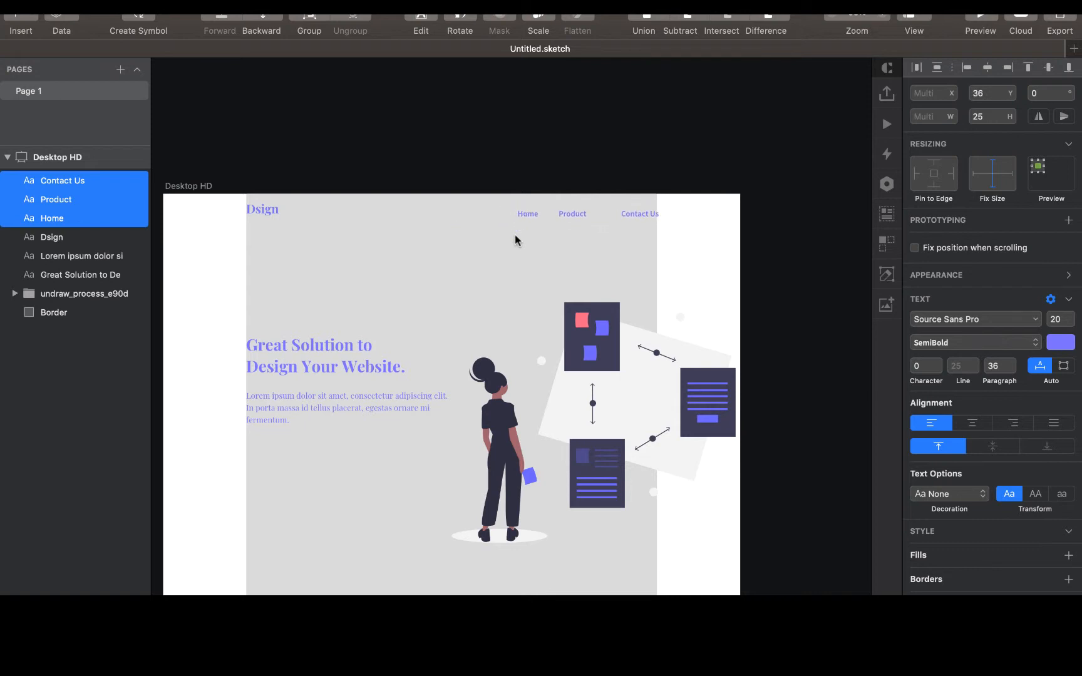
# - Distribute the three links horizontally, accepting uneven spacing, and align them with the Dsign logo by their vertical centres
pyautogui.click(916, 67)
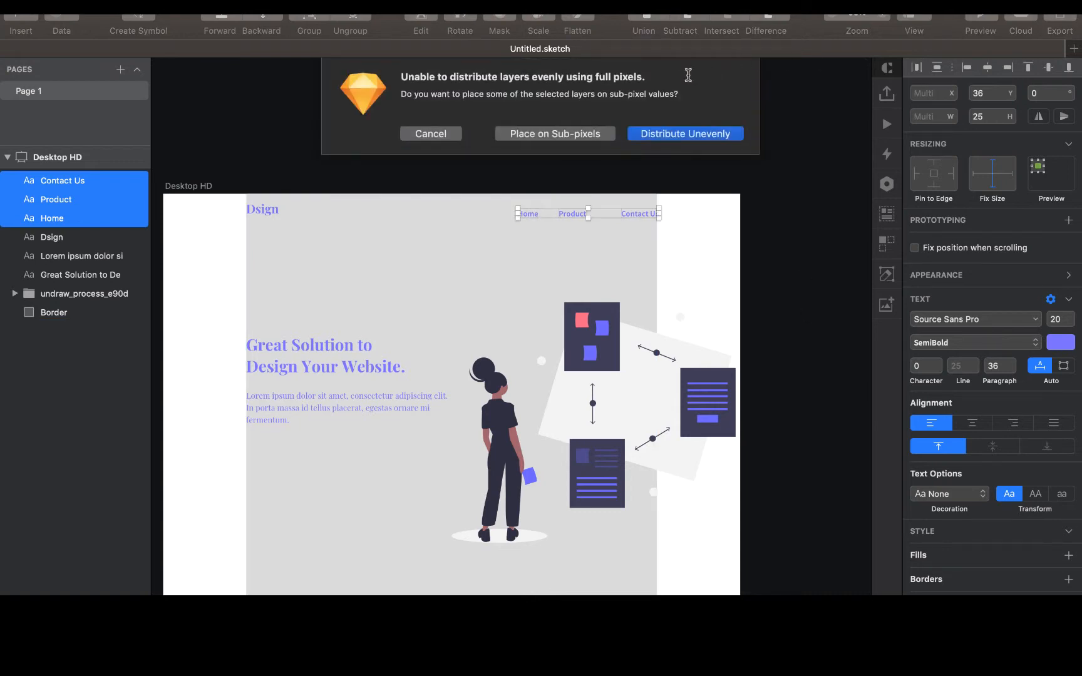
pyautogui.click(670, 129)
pyautogui.keyDown('shift'); pyautogui.click(262, 209); pyautogui.keyUp('shift')
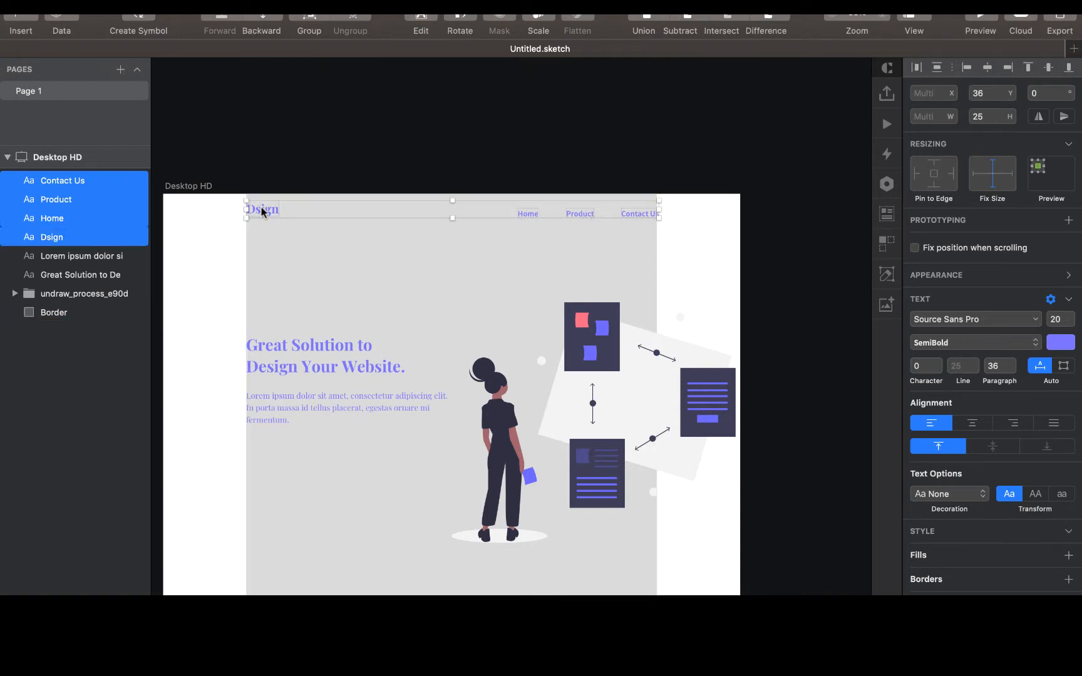
pyautogui.click(1050, 67)
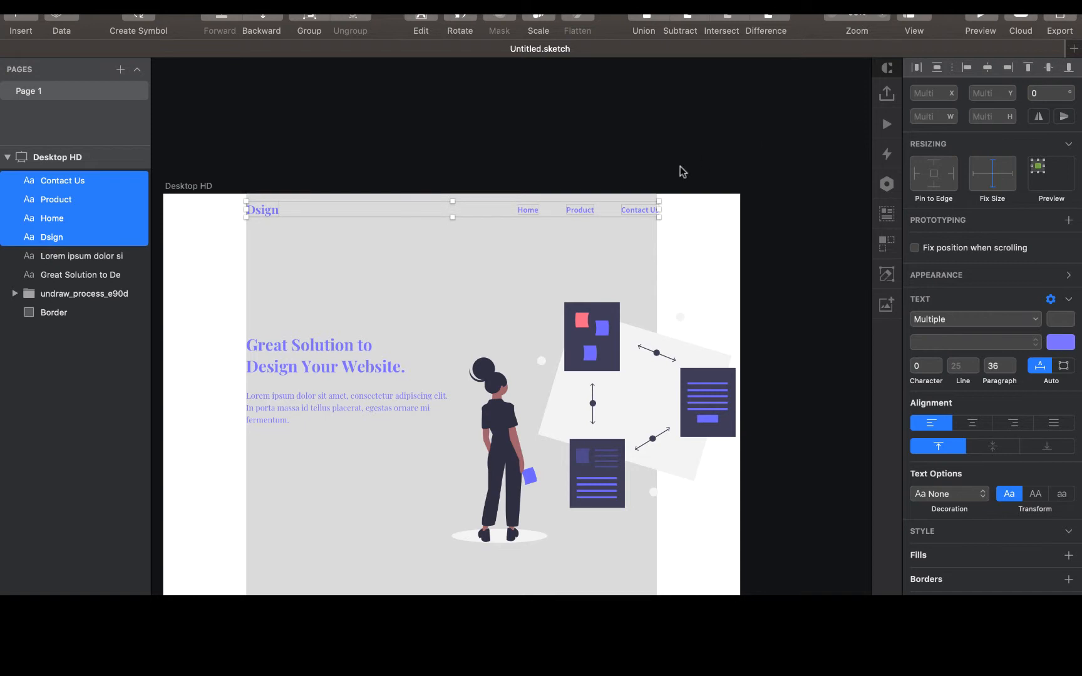
pyautogui.click(665, 136)
# - Lock the grey Border rectangle's layer and clear the selection
pyautogui.click(97, 308)
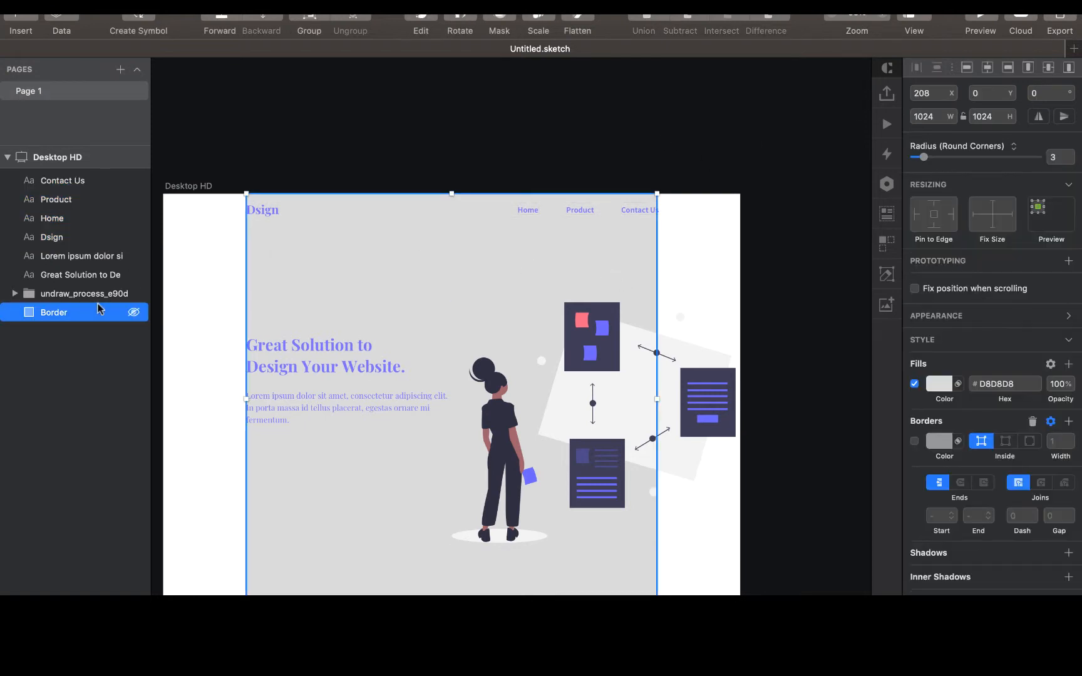
pyautogui.rightClick(98, 318)
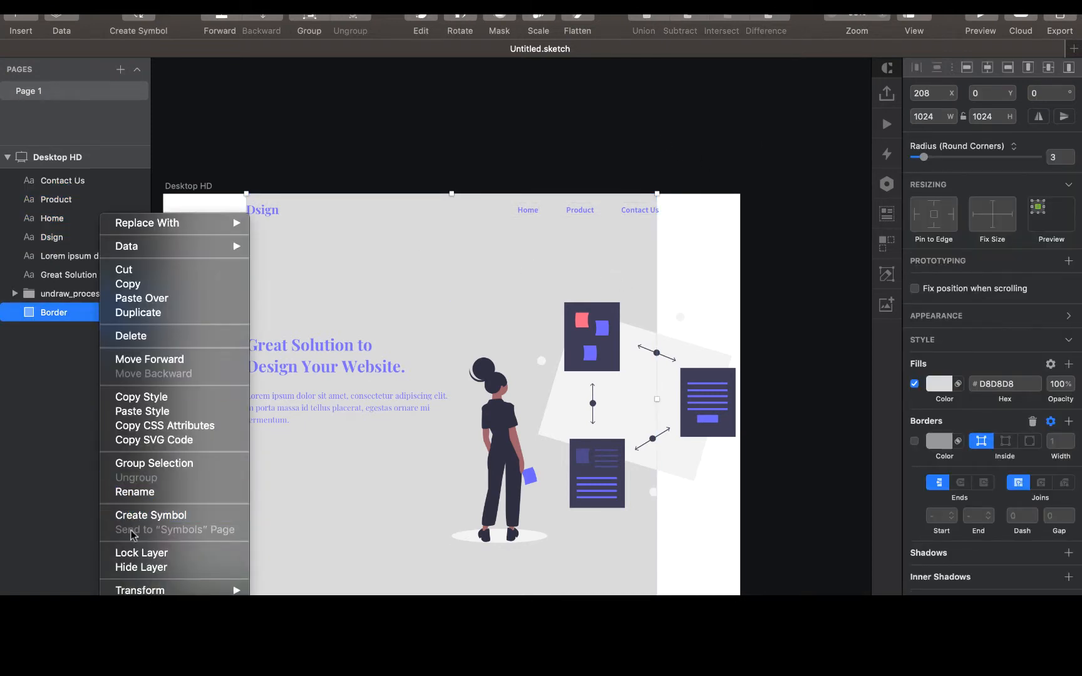
pyautogui.click(133, 553)
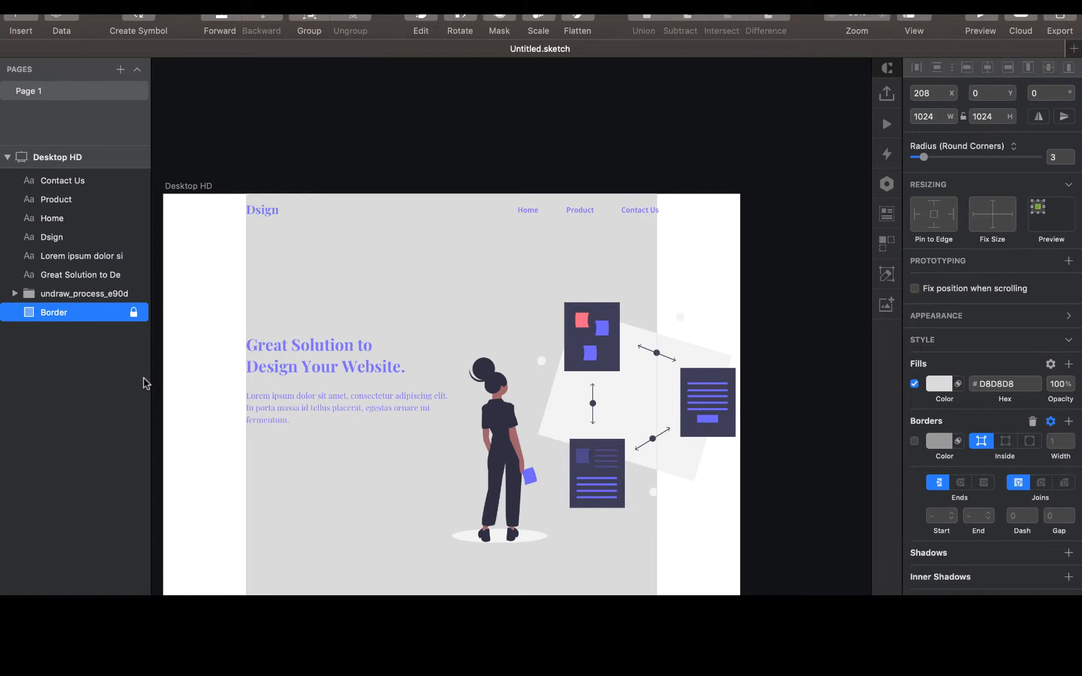
pyautogui.rightClick(134, 313)
pyautogui.click(432, 131)
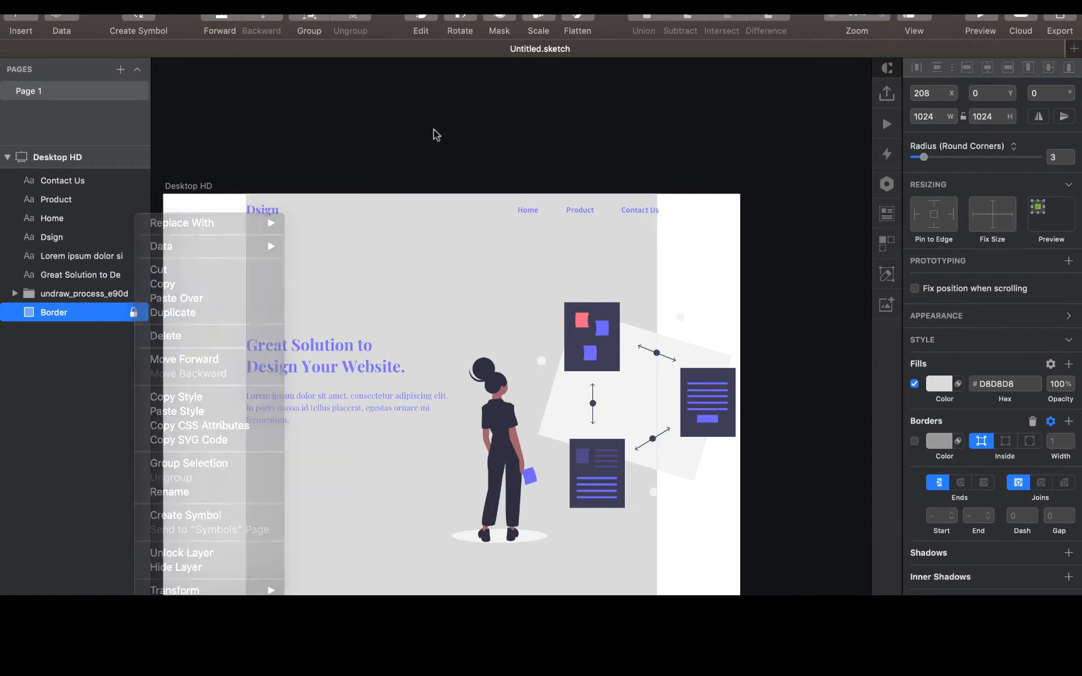
pyautogui.click(392, 281)
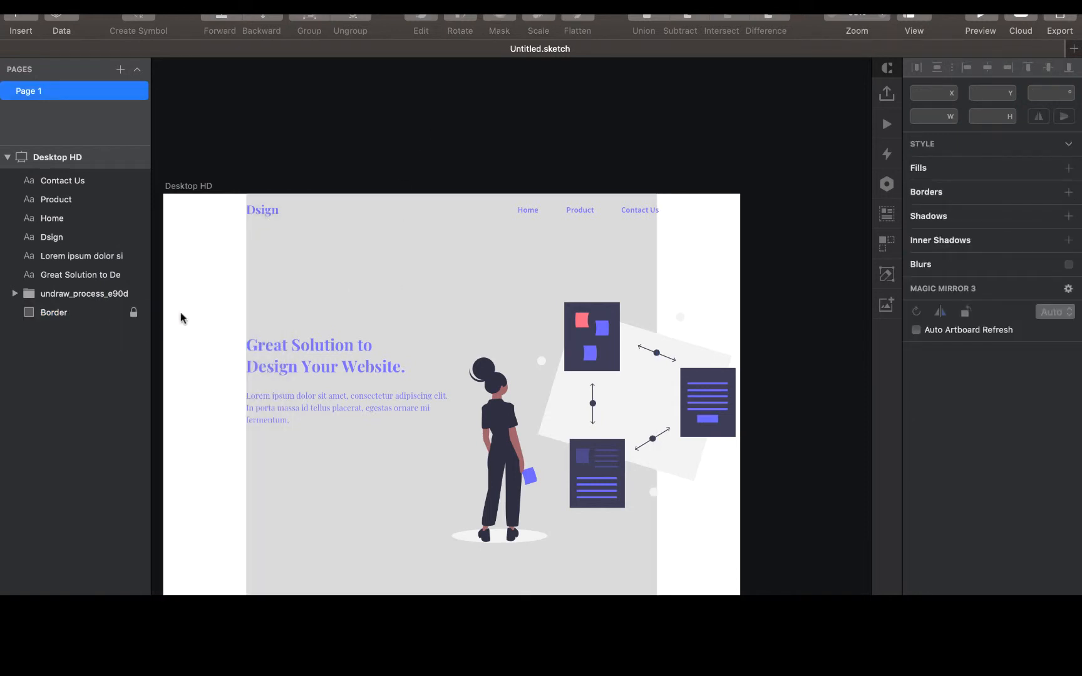
# - Change the Lorem ipsum paragraph's font to Source Sans Pro
pyautogui.click(281, 404)
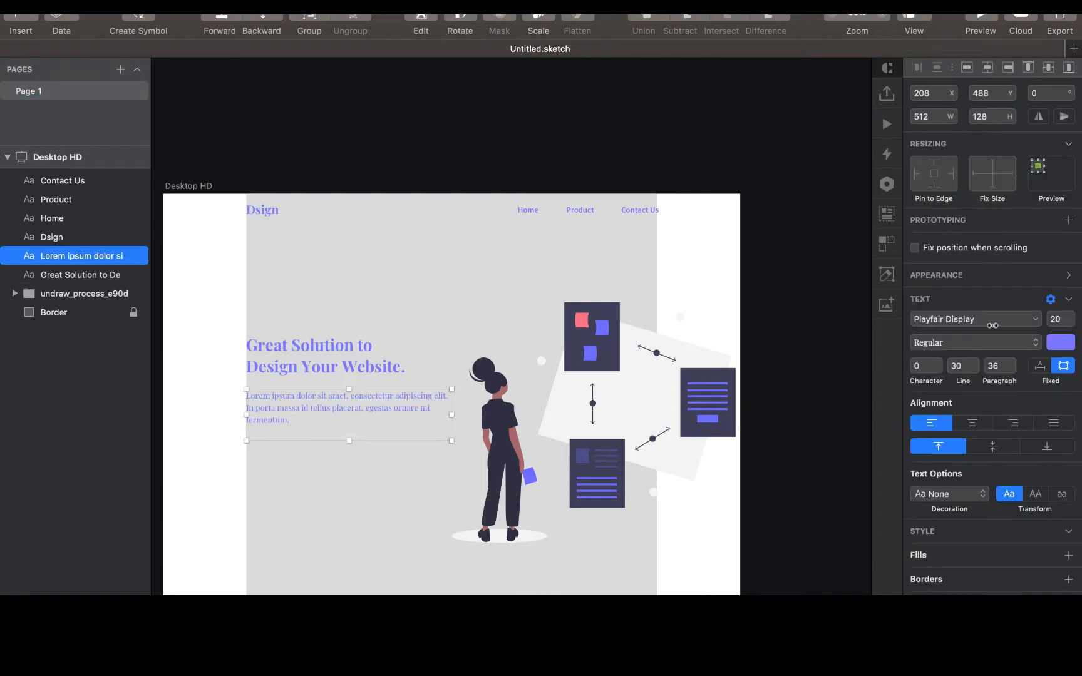
pyautogui.click(993, 325)
pyautogui.write('sour')
pyautogui.press('Down')
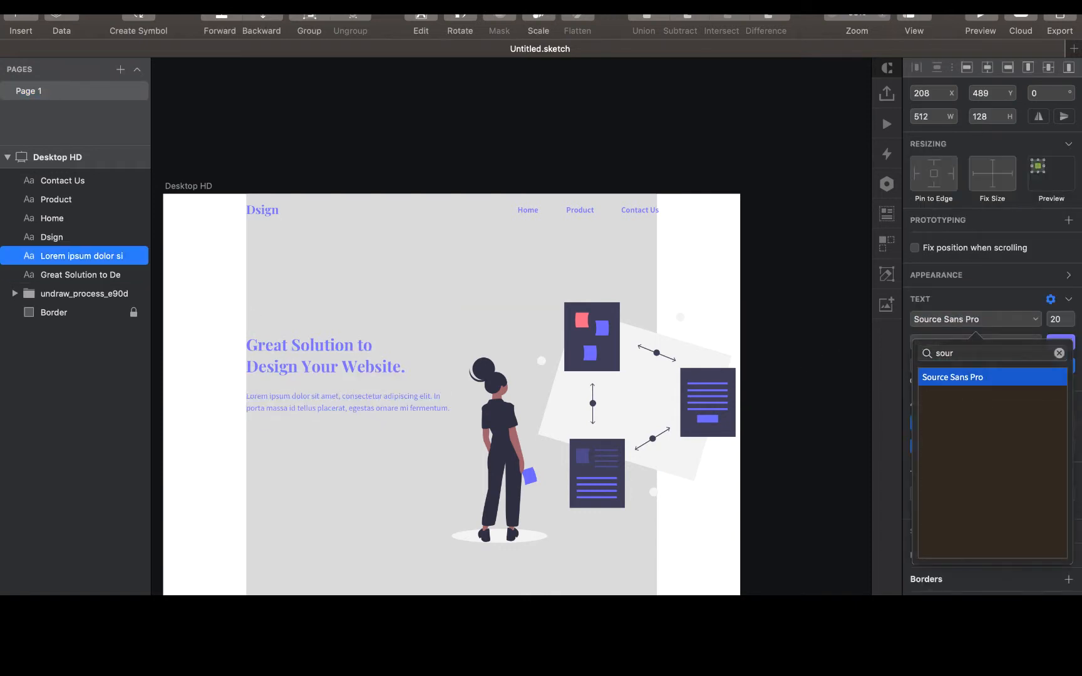
pyautogui.press('Return')
pyautogui.click(541, 162)
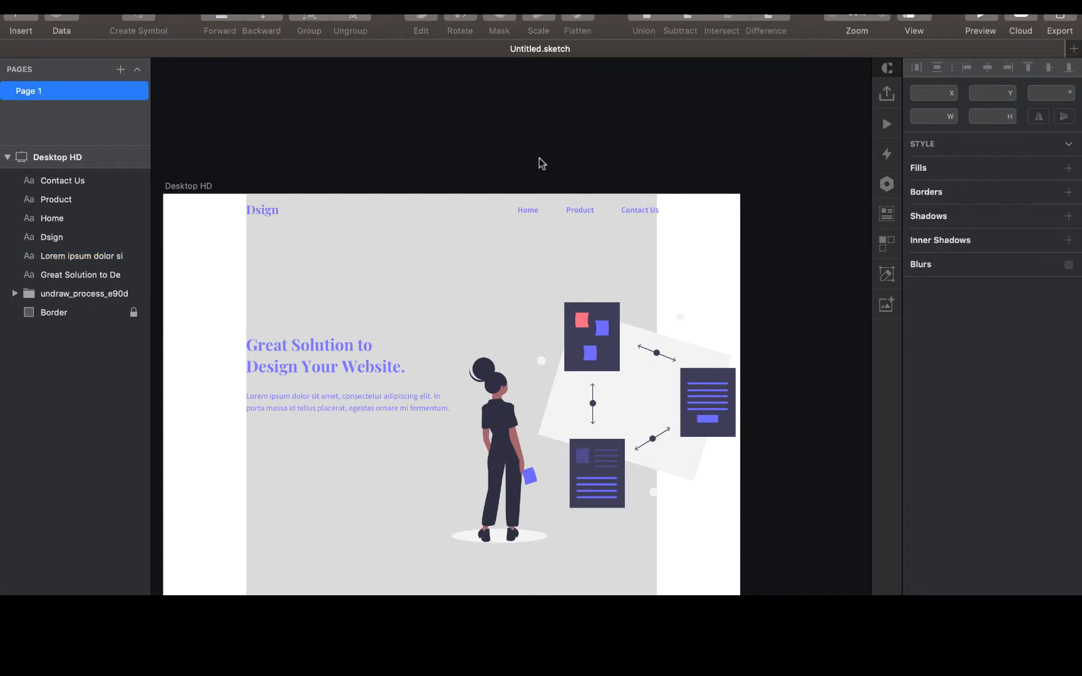
# - Draw a button rectangle of about 219 × 66 below the paragraph, starting at the text's left edge, X 208 and about Y 592
pyautogui.scroll(5, 278, 484)
pyautogui.scroll(-1, 278, 485)
pyautogui.hscroll(-1, 278, 484)
pyautogui.press('r')
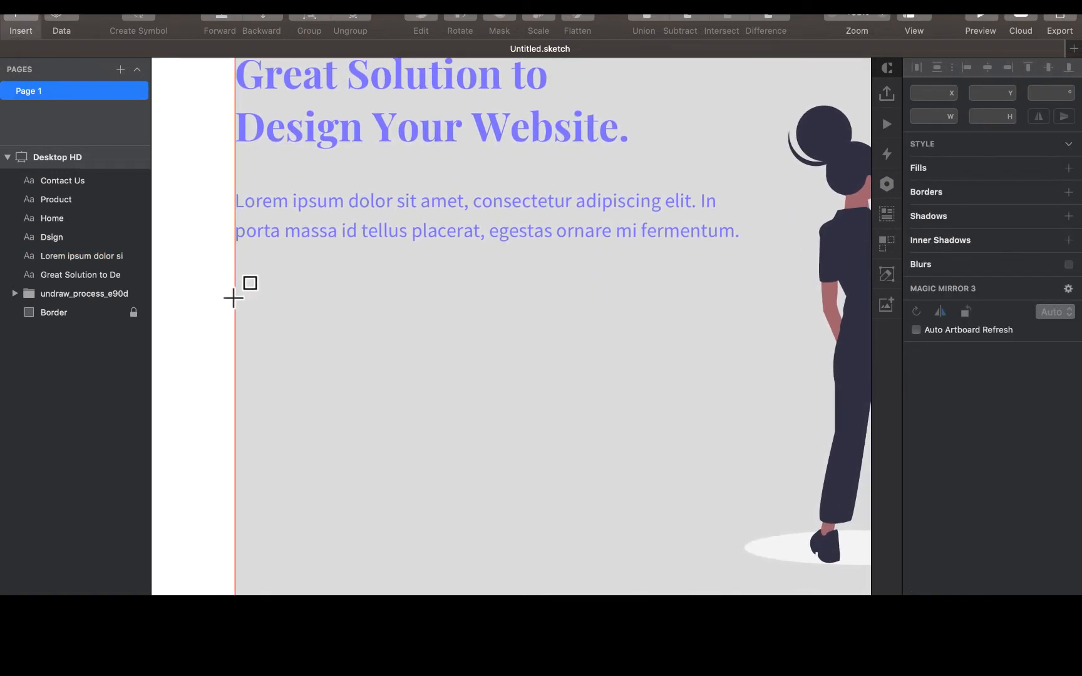
pyautogui.moveTo(235, 288); pyautogui.dragTo(452, 352)
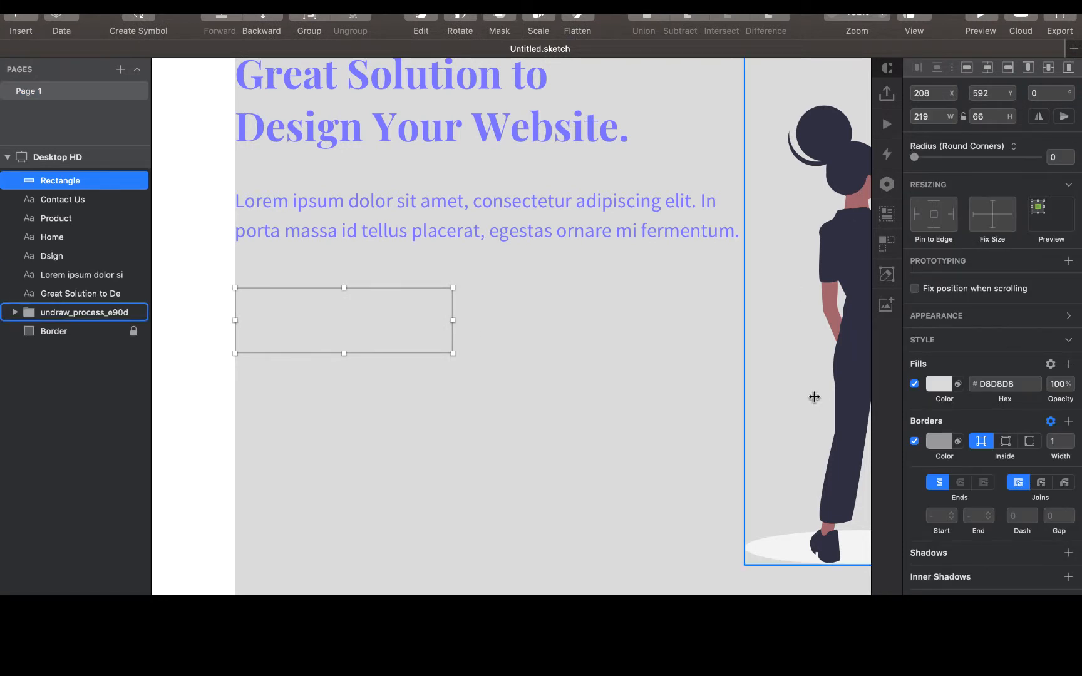
# - Remove the button rectangle's border and darken its fill to the grey B1AAAA
pyautogui.click(914, 442)
pyautogui.click(936, 389)
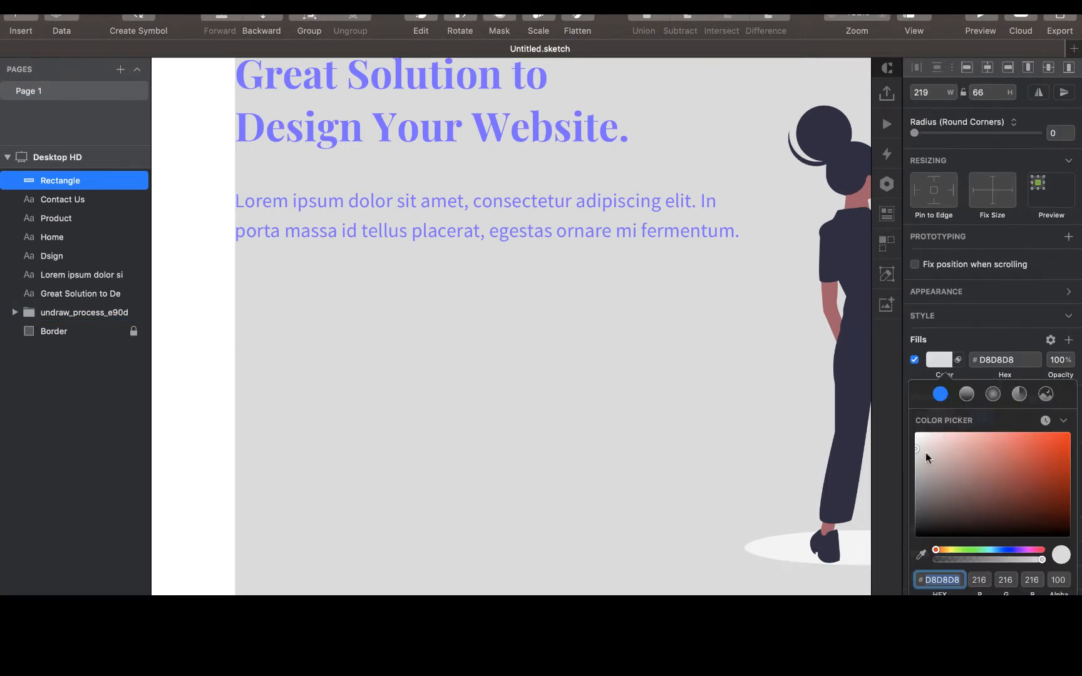
pyautogui.moveTo(925, 452); pyautogui.dragTo(921, 465)
pyautogui.click(186, 370)
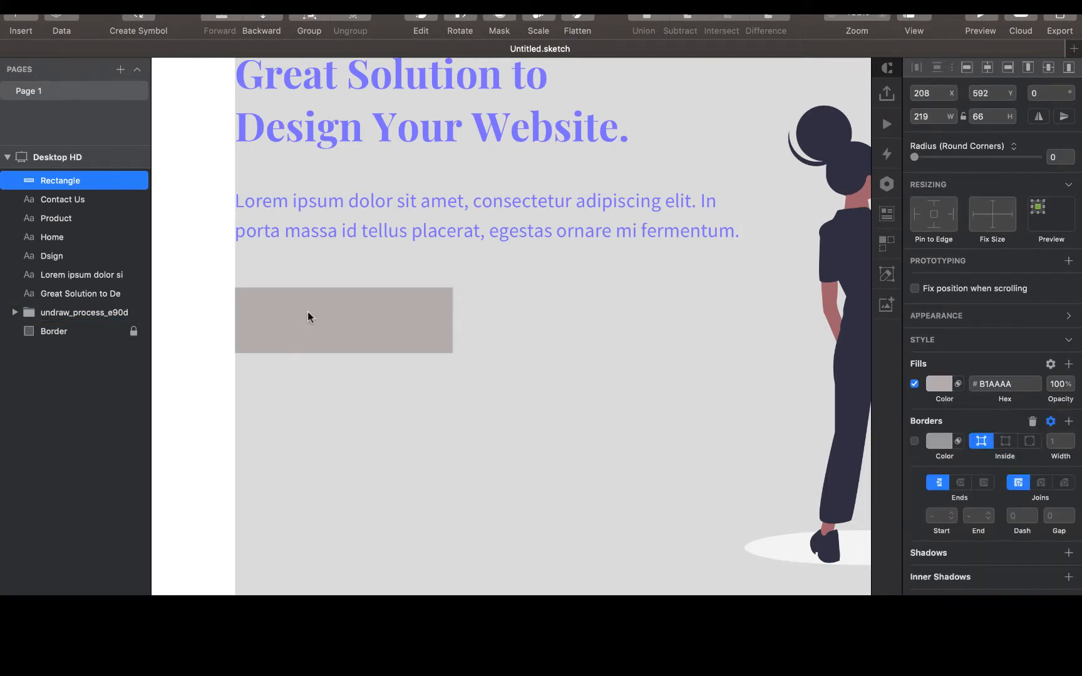
pyautogui.click(233, 424)
# - Add the text "Start Now" on the button rectangle
pyautogui.click(355, 292)
pyautogui.press('t')
pyautogui.click(278, 322)
pyautogui.write('Start Now')
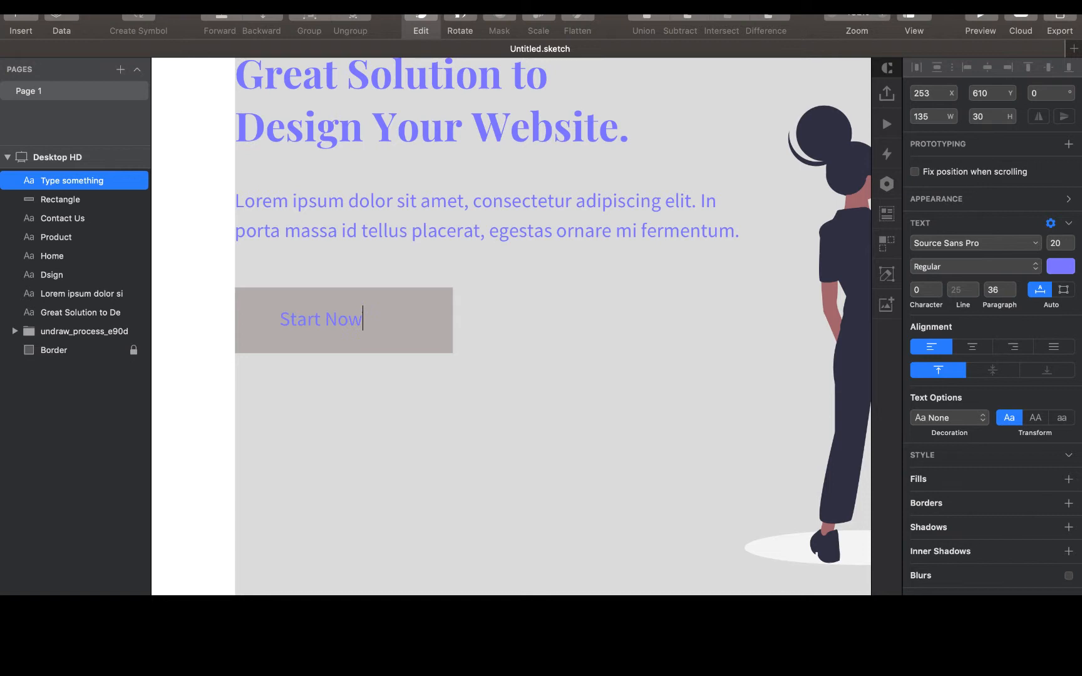
pyautogui.press('Escape')
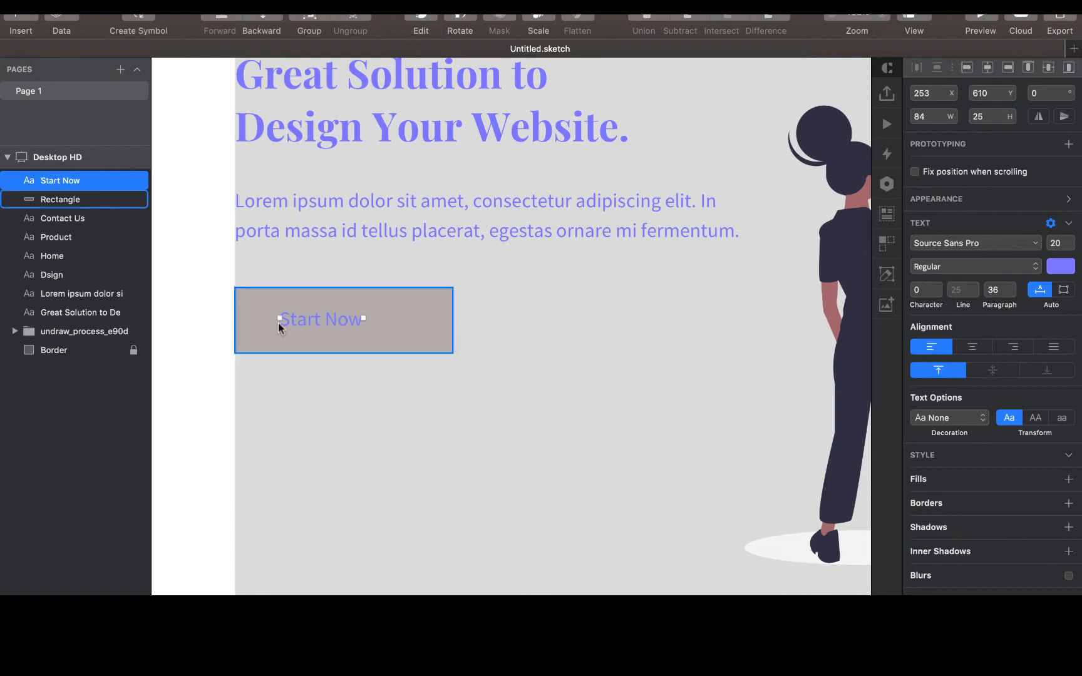
# - Centre the Start Now text horizontally and vertically within the button rectangle
pyautogui.keyDown('shift'); pyautogui.click(362, 338); pyautogui.keyUp('shift')
pyautogui.click(987, 67)
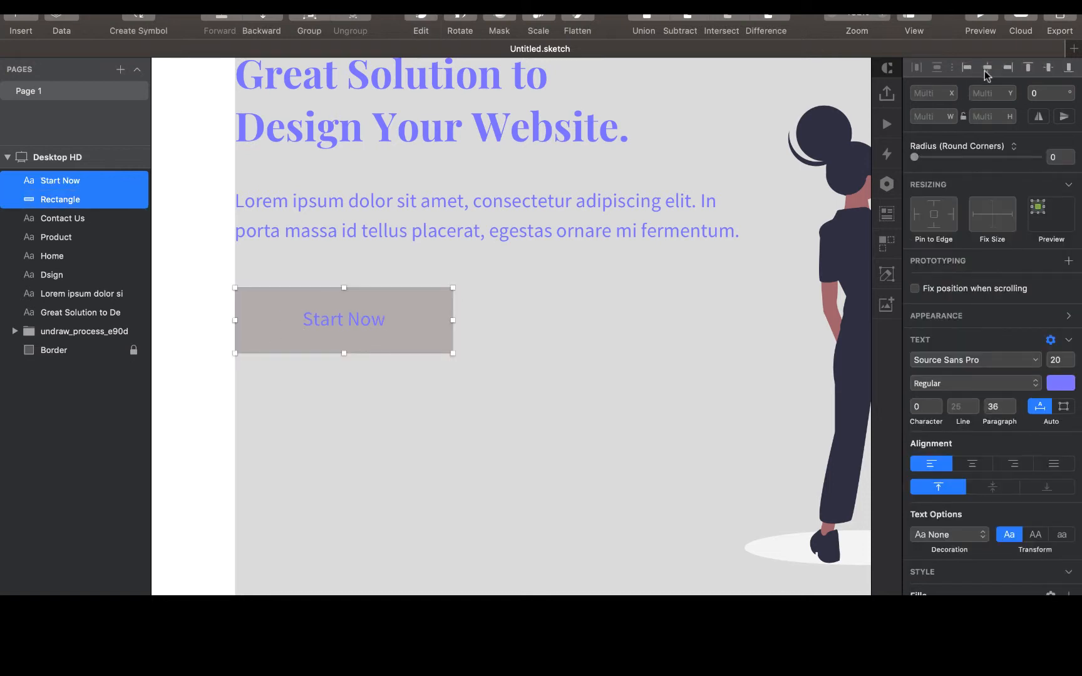
pyautogui.click(1046, 68)
pyautogui.click(212, 419)
# - Draw a closed Vector shape about 843 × 1080, curving from the artboard's top edge around the woman to its lower right edge and closing outside the artboard
pyautogui.scroll(-5, 212, 418)
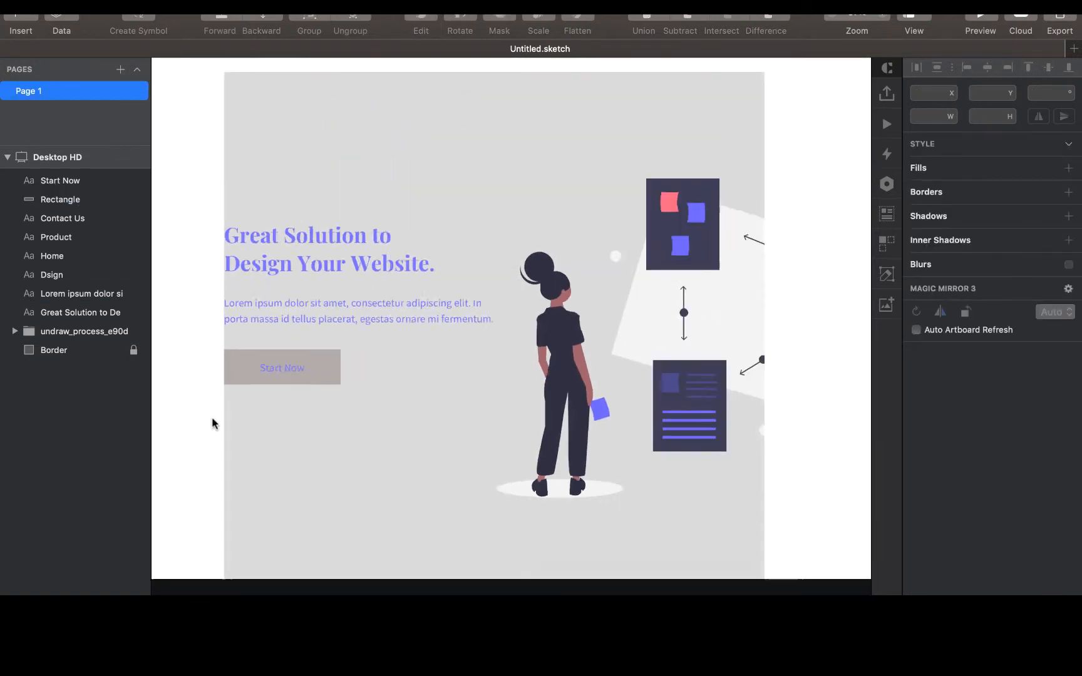
pyautogui.scroll(1, 577, 116)
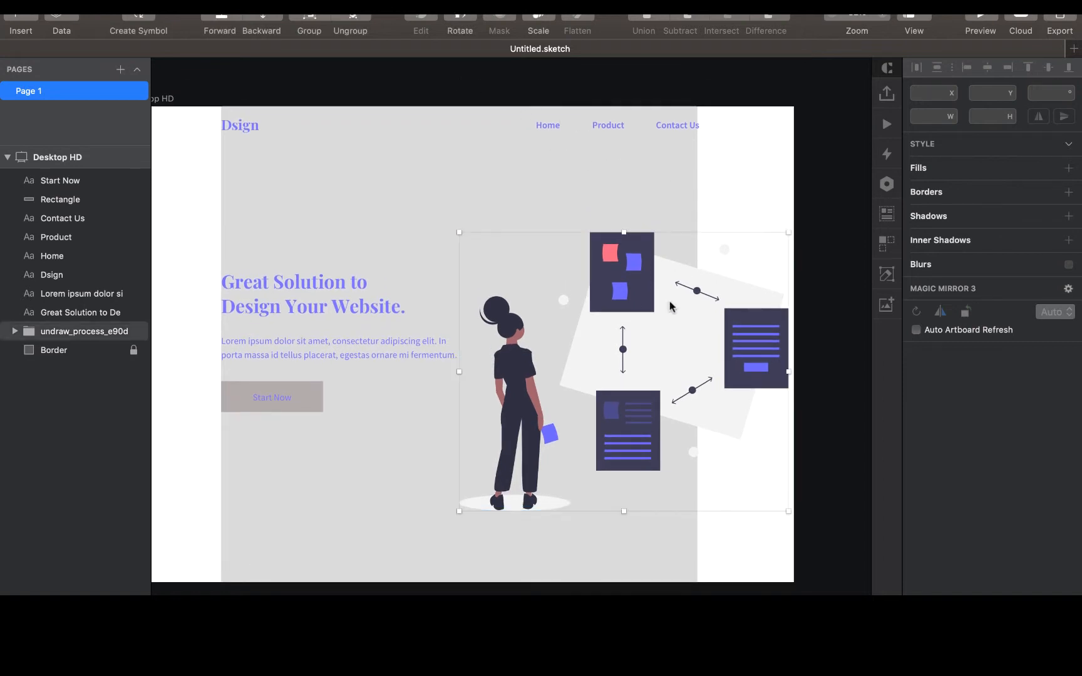
pyautogui.click(495, 288)
pyautogui.press('v')
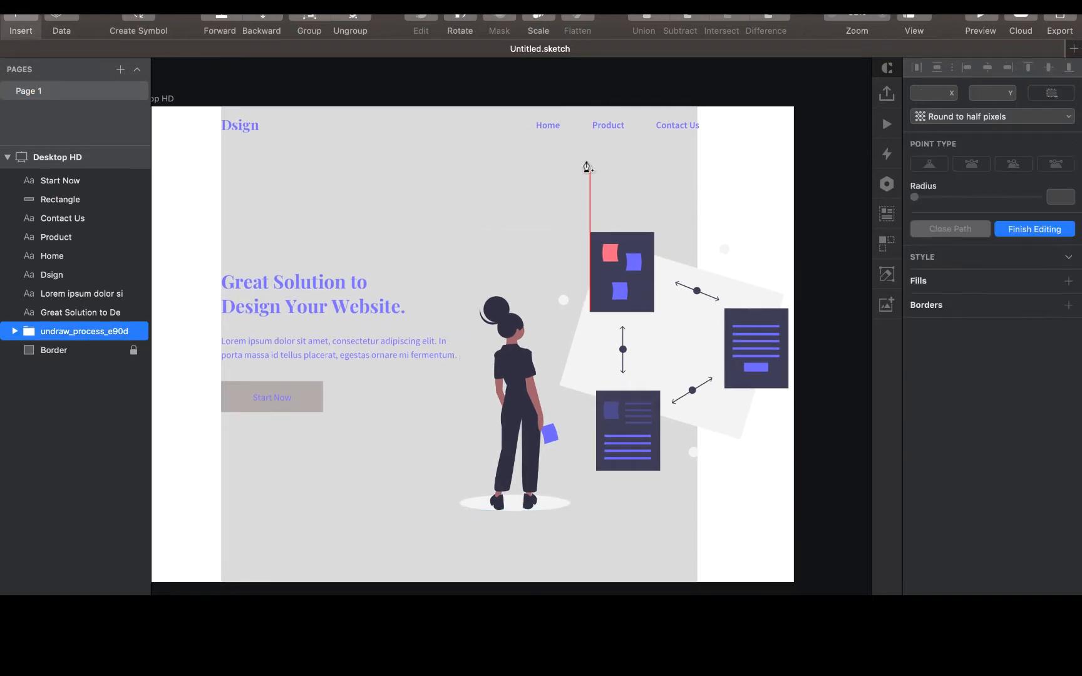
pyautogui.moveTo(641, 106); pyautogui.dragTo(642, 163)
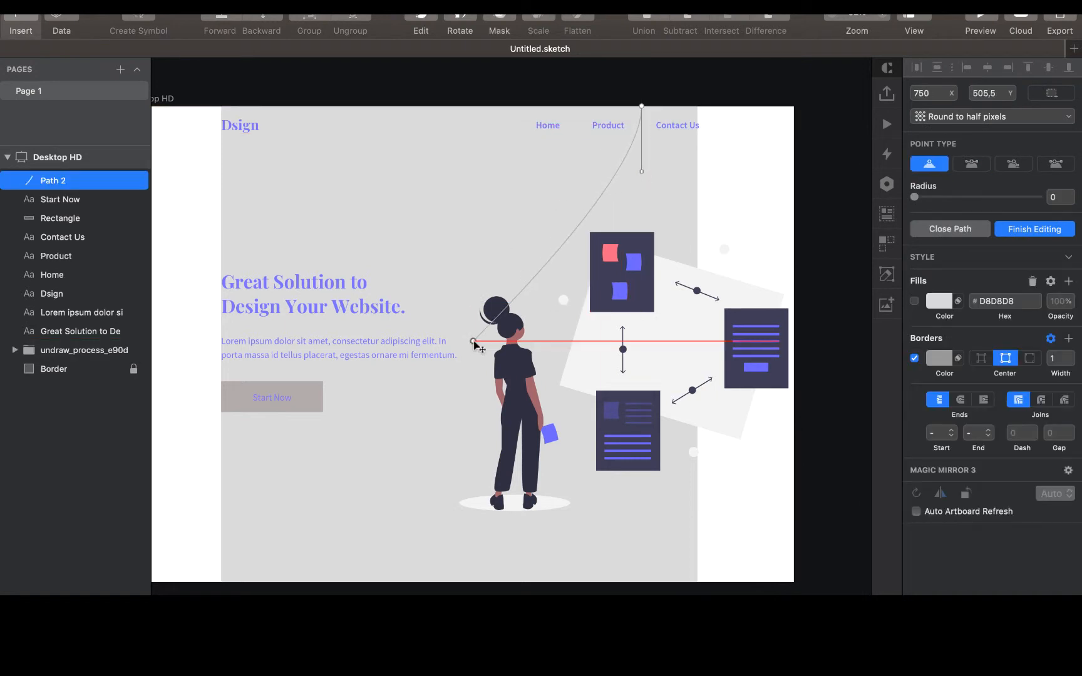
pyautogui.moveTo(472, 342); pyautogui.dragTo(491, 479)
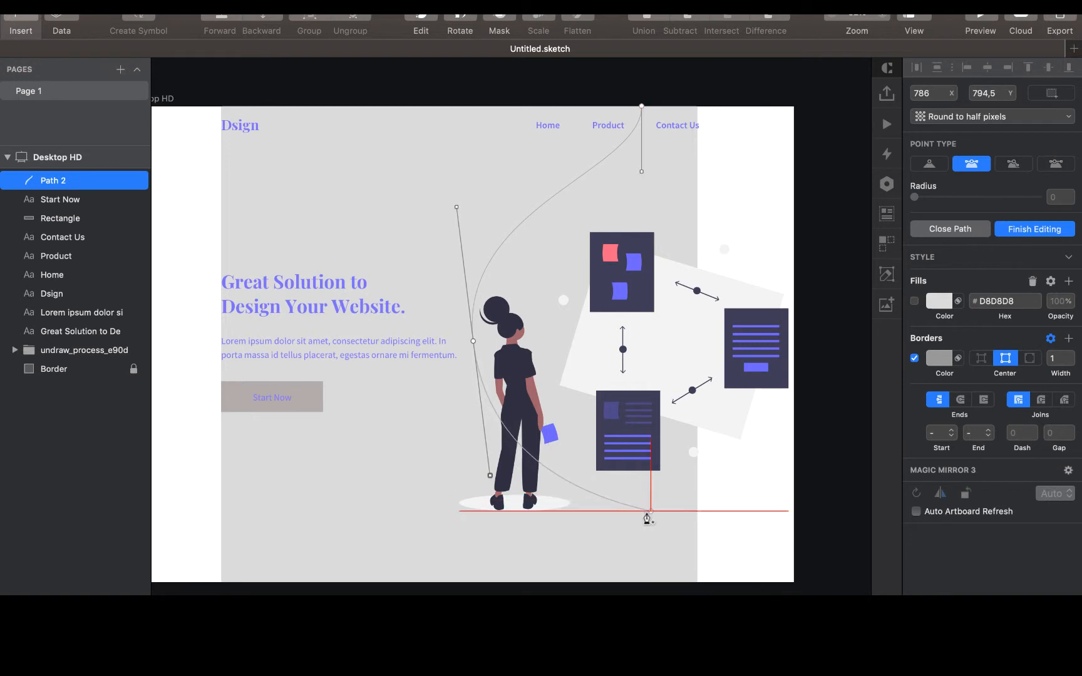
pyautogui.moveTo(652, 511); pyautogui.dragTo(696, 567)
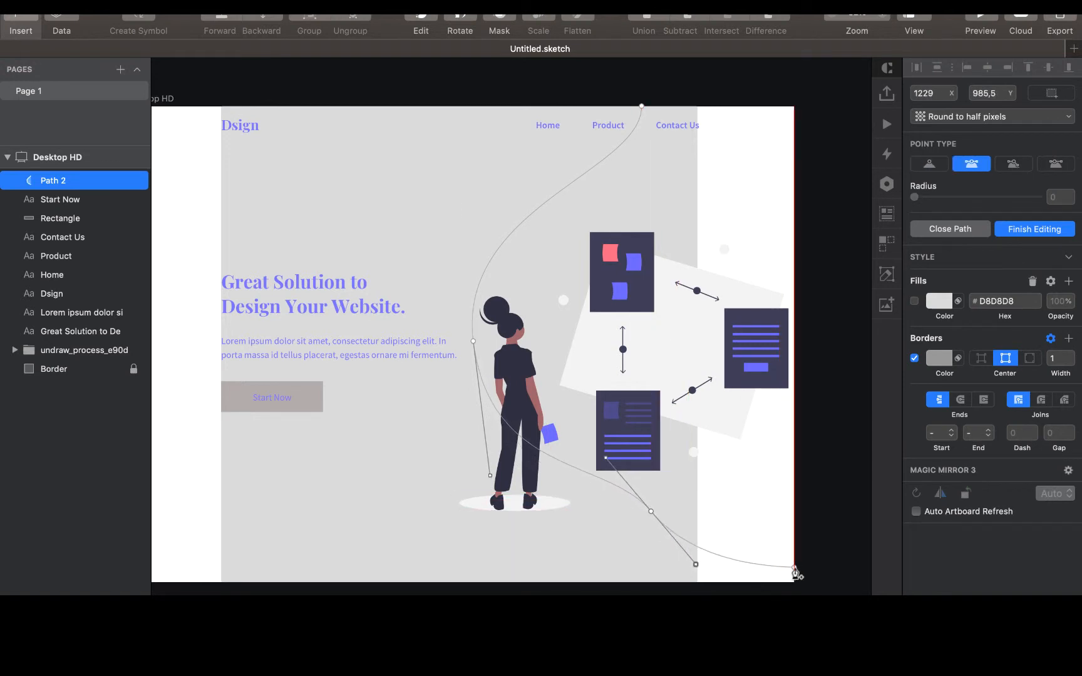
pyautogui.moveTo(794, 566); pyautogui.dragTo(864, 520)
pyautogui.click(864, 518)
pyautogui.click(834, 250)
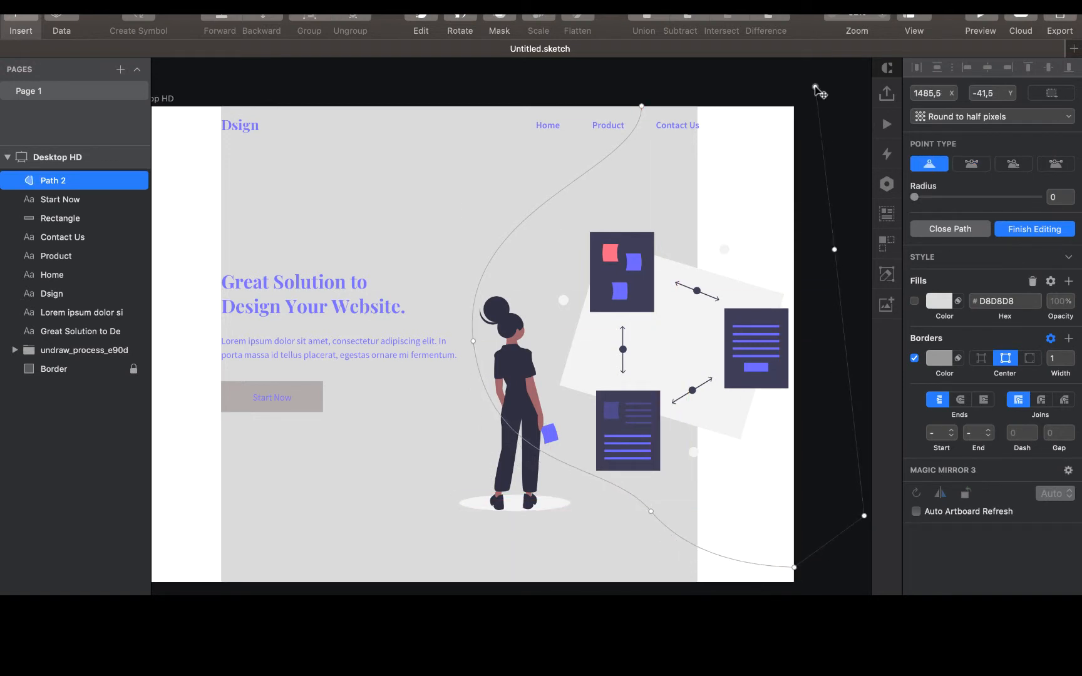
pyautogui.click(815, 86)
pyautogui.click(668, 80)
pyautogui.click(642, 107)
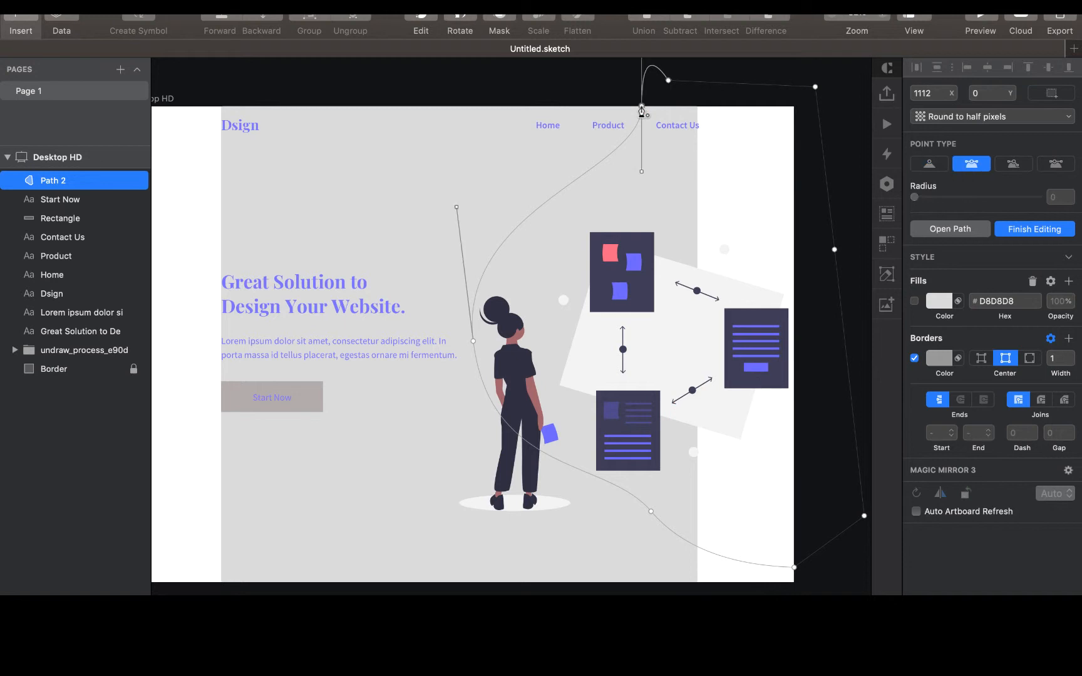
# - Remove the curved shape's border, turn on its D8D8D8 fill and finish editing the path
pyautogui.click(914, 358)
pyautogui.click(914, 301)
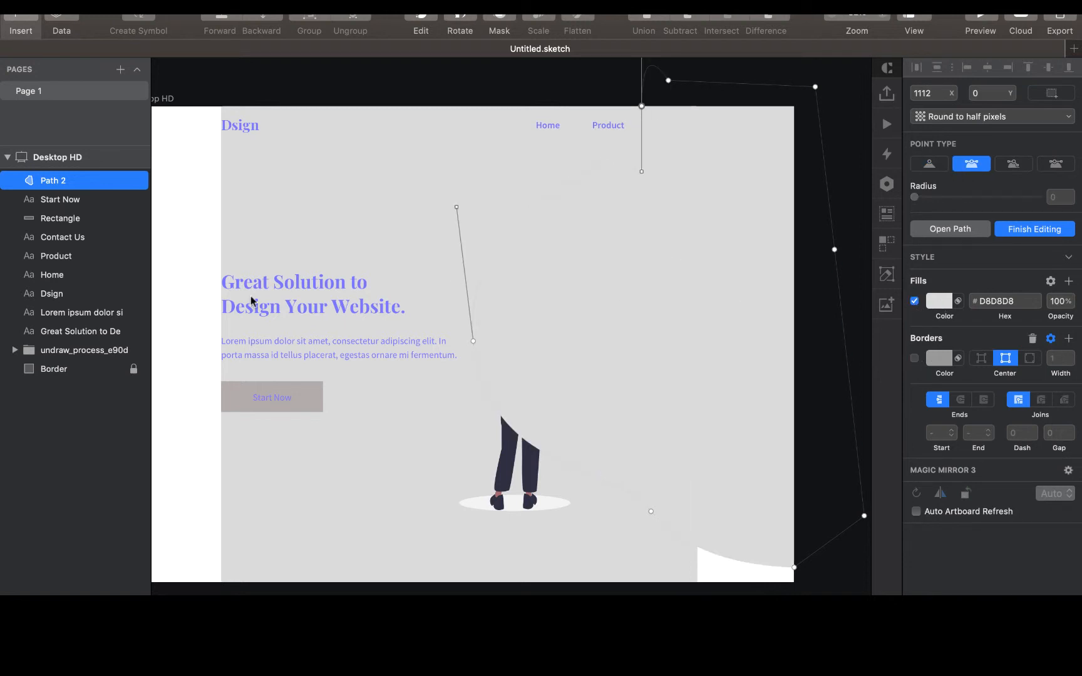
pyautogui.click(169, 314)
pyautogui.press('Escape')
# - Hide the locked Border layer
pyautogui.rightClick(95, 369)
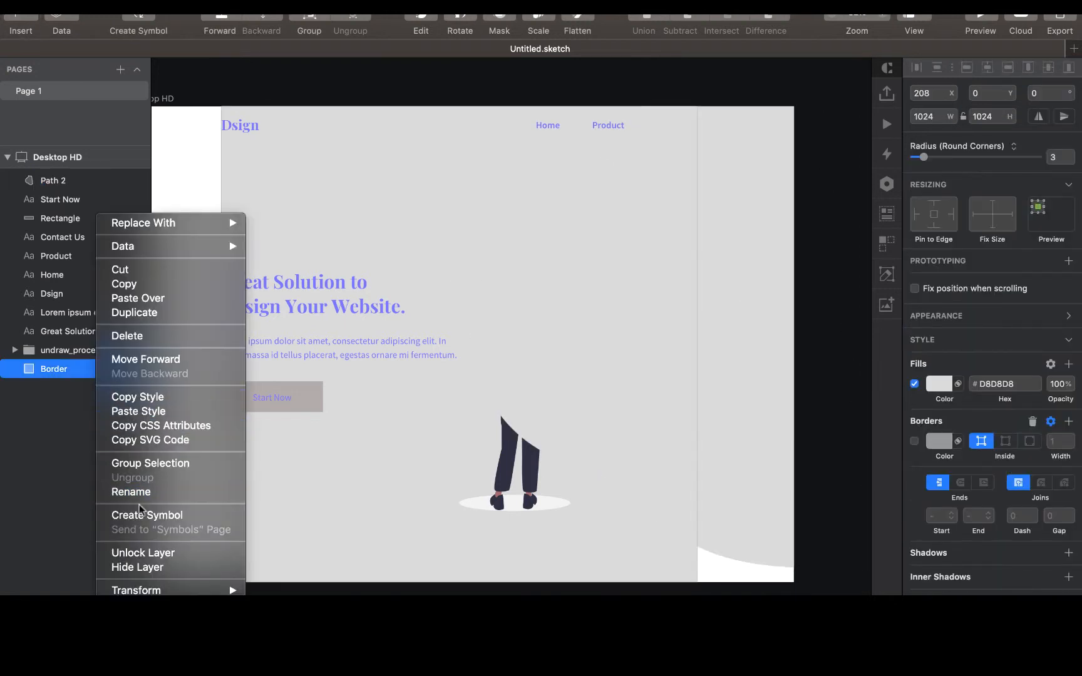
pyautogui.click(140, 567)
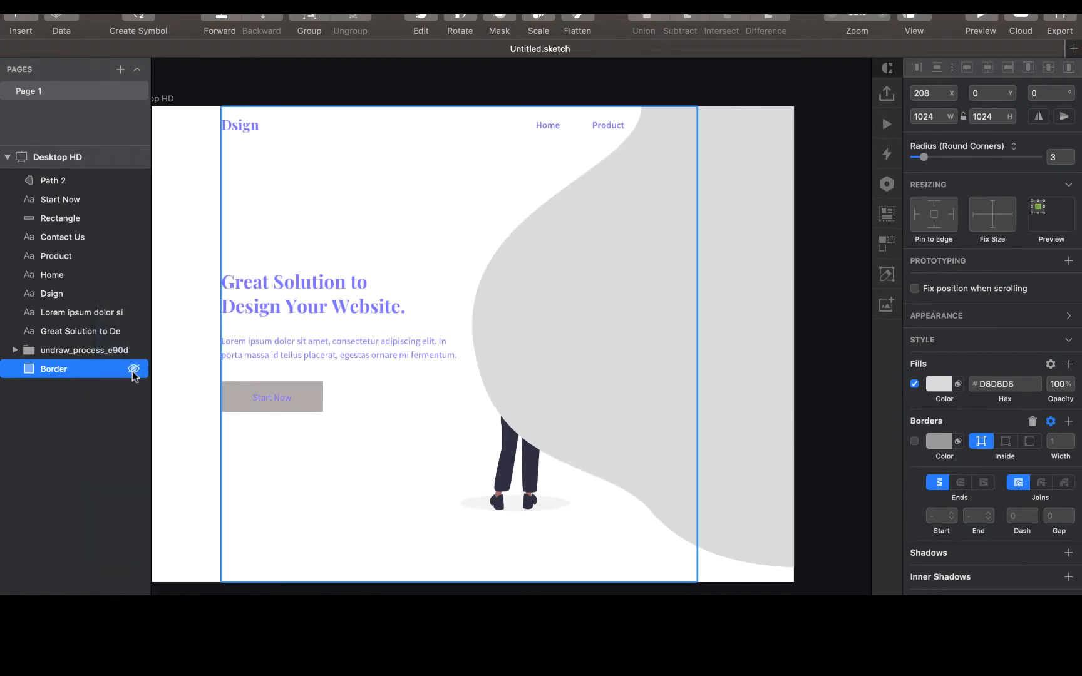
pyautogui.click(162, 375)
# - Move the curved shape's layer beneath the undraw_process illustration and rename it "Background"
pyautogui.click(741, 269)
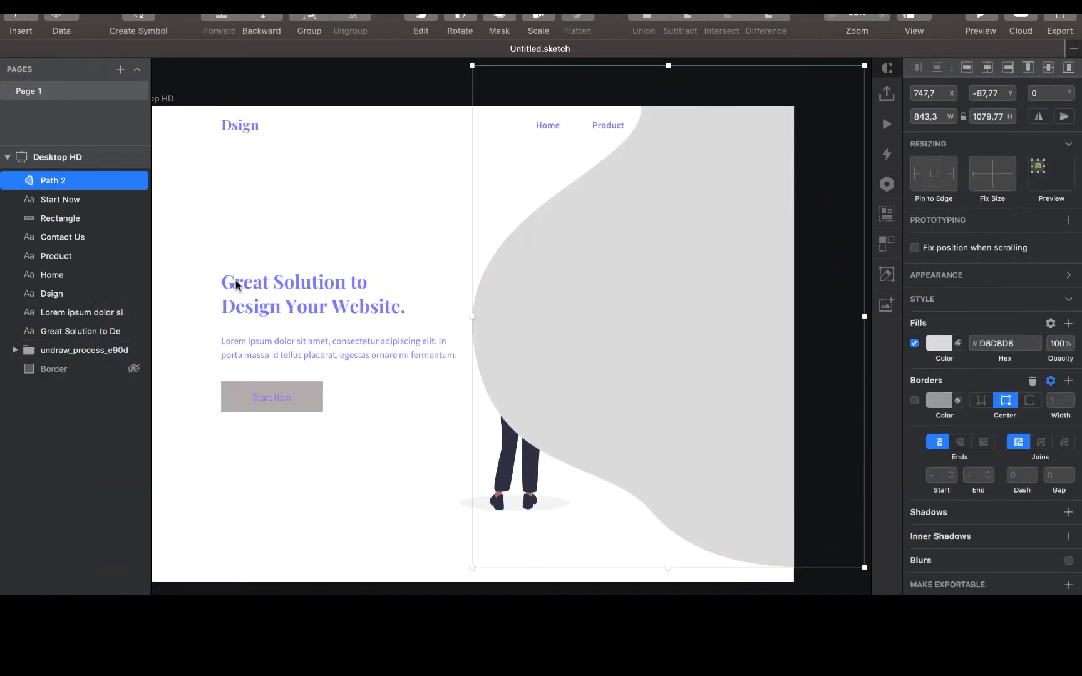
pyautogui.moveTo(73, 355); pyautogui.dragTo(73, 359)
pyautogui.doubleClick(56, 351)
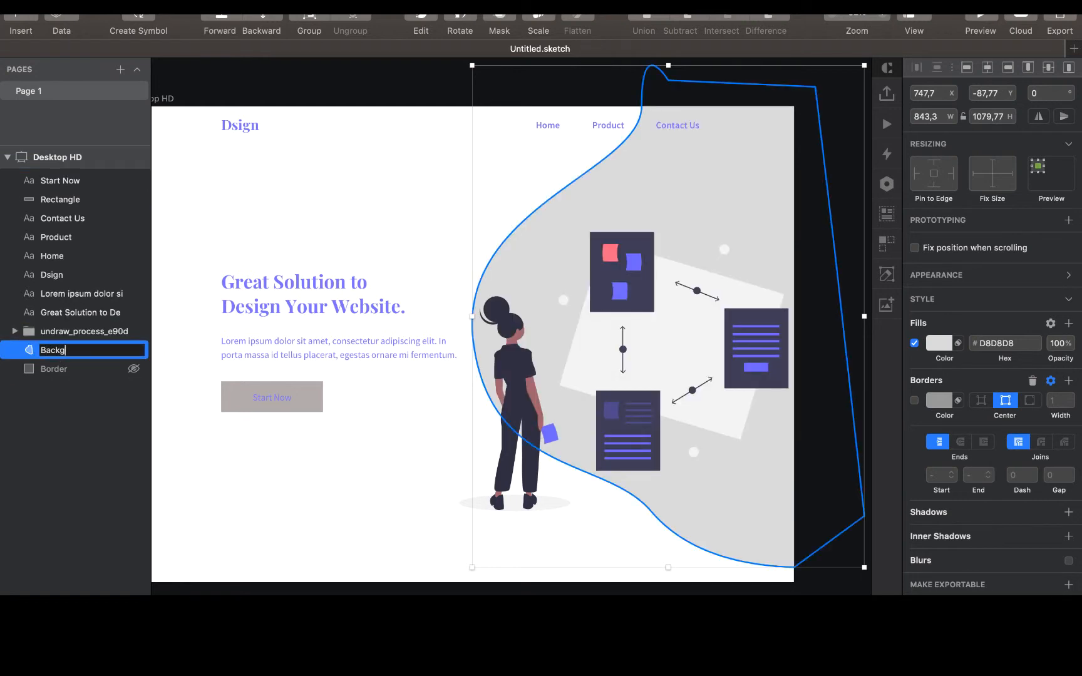
pyautogui.write('Background')
pyautogui.press('Return')
pyautogui.click(346, 88)
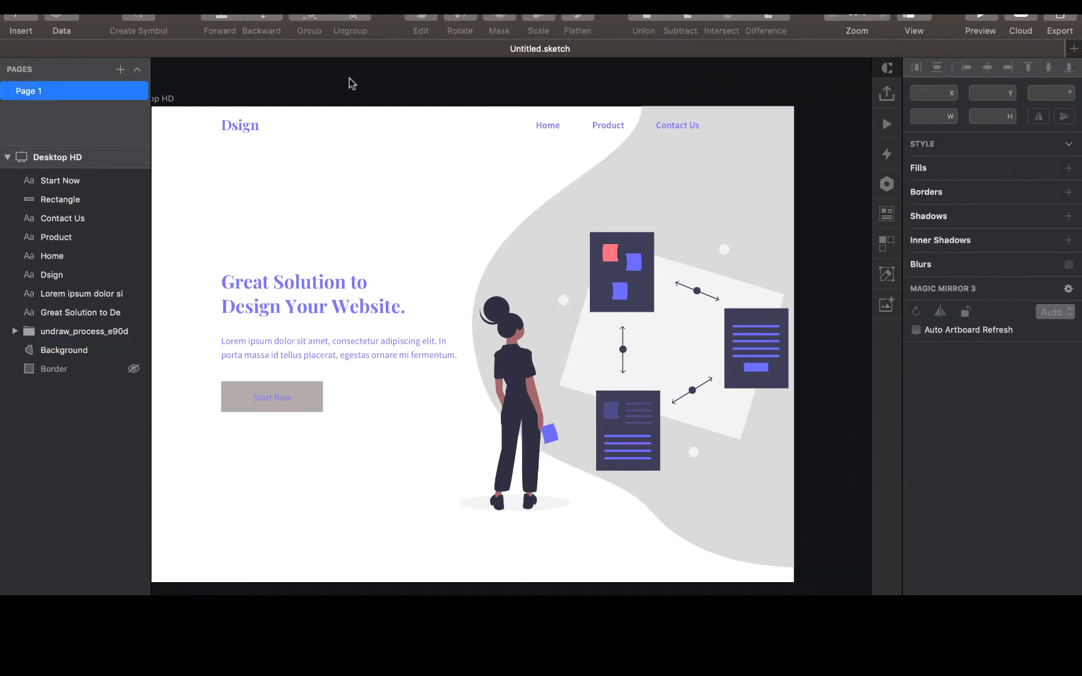
# - Give the Background shape a linear gradient fill, sampling the illustration's purple 6C63FF as the gradient's start colour
pyautogui.click(719, 196)
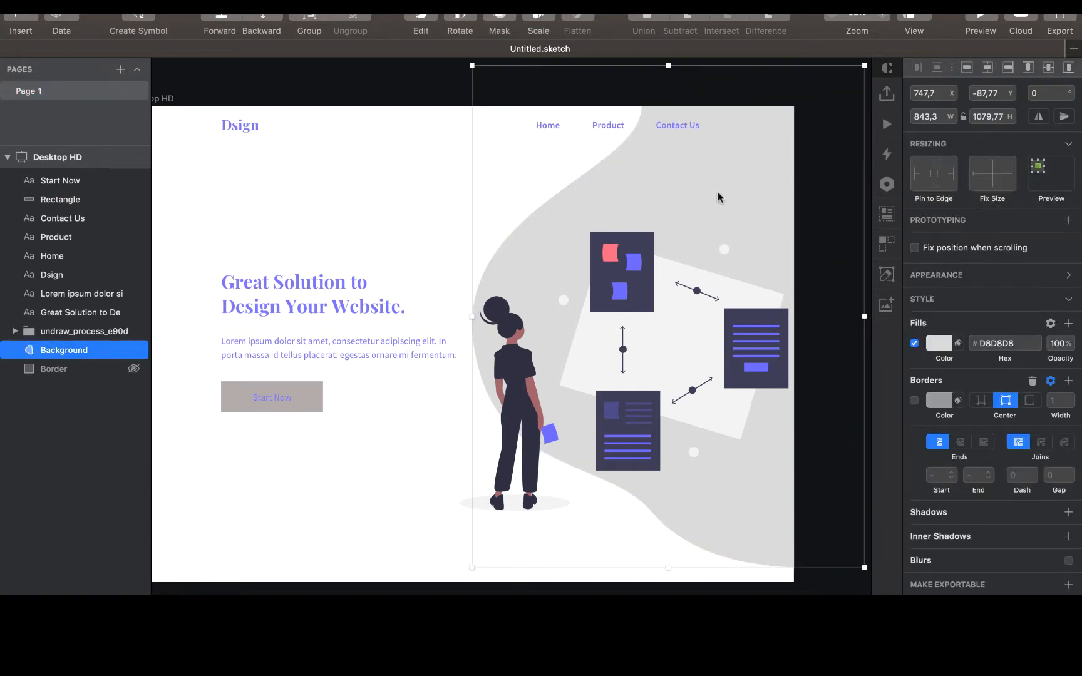
pyautogui.click(939, 343)
pyautogui.click(966, 377)
pyautogui.scroll(-2, 955, 479)
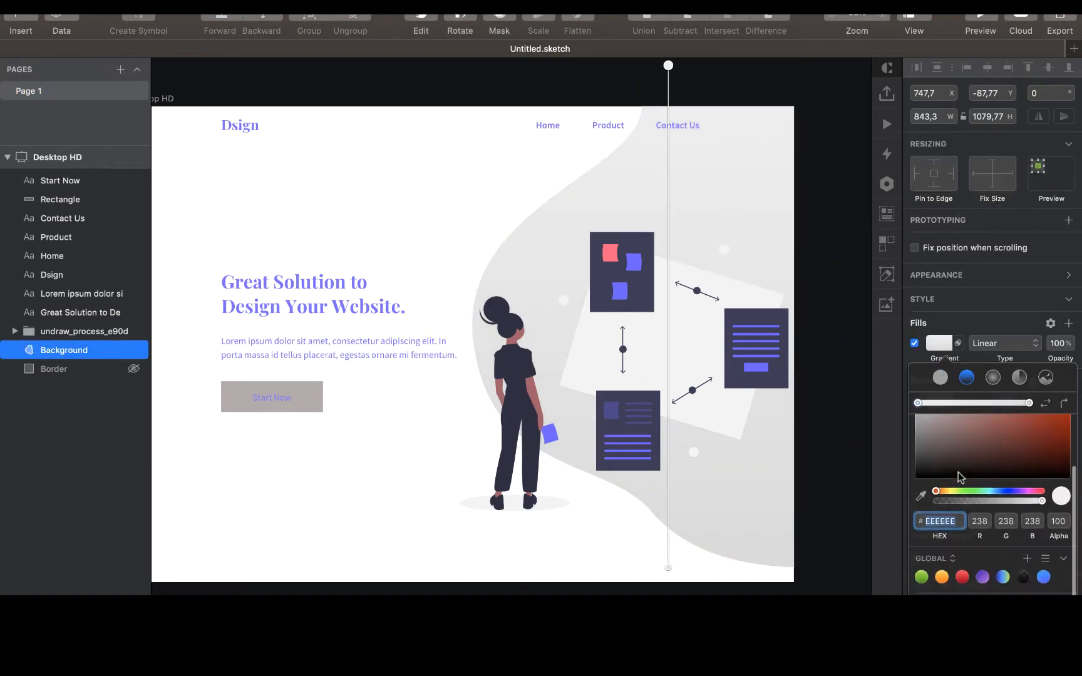
pyautogui.click(921, 499)
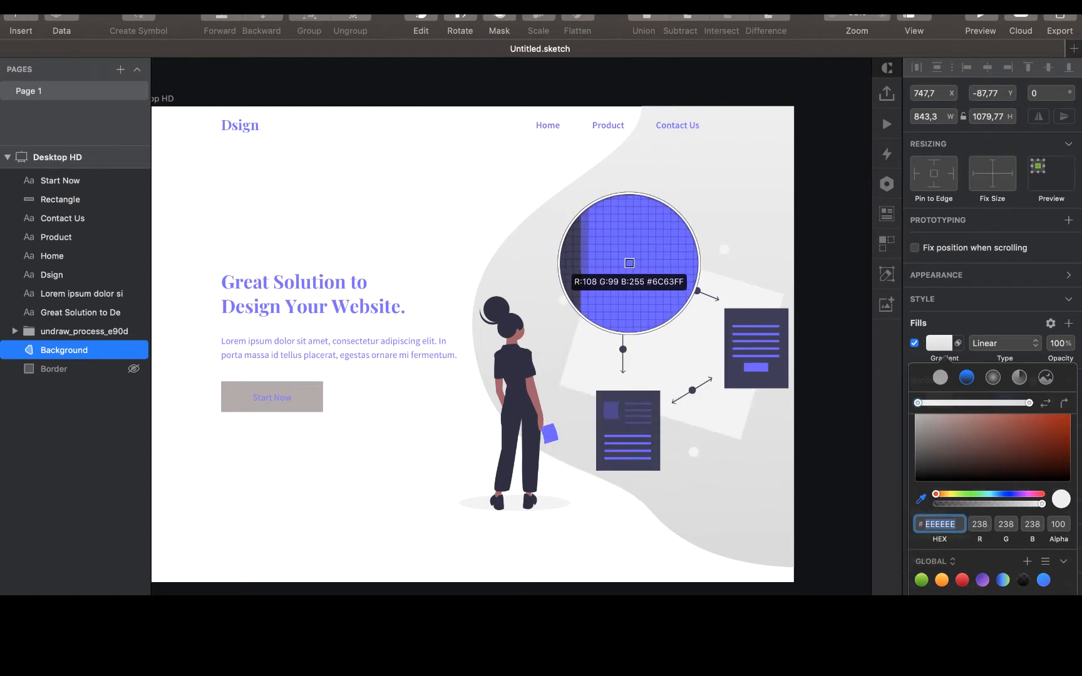
pyautogui.click(629, 263)
# - Set the Background gradient's end colour to 6C63FF, sampled from the purple in the illustration
pyautogui.click(1029, 404)
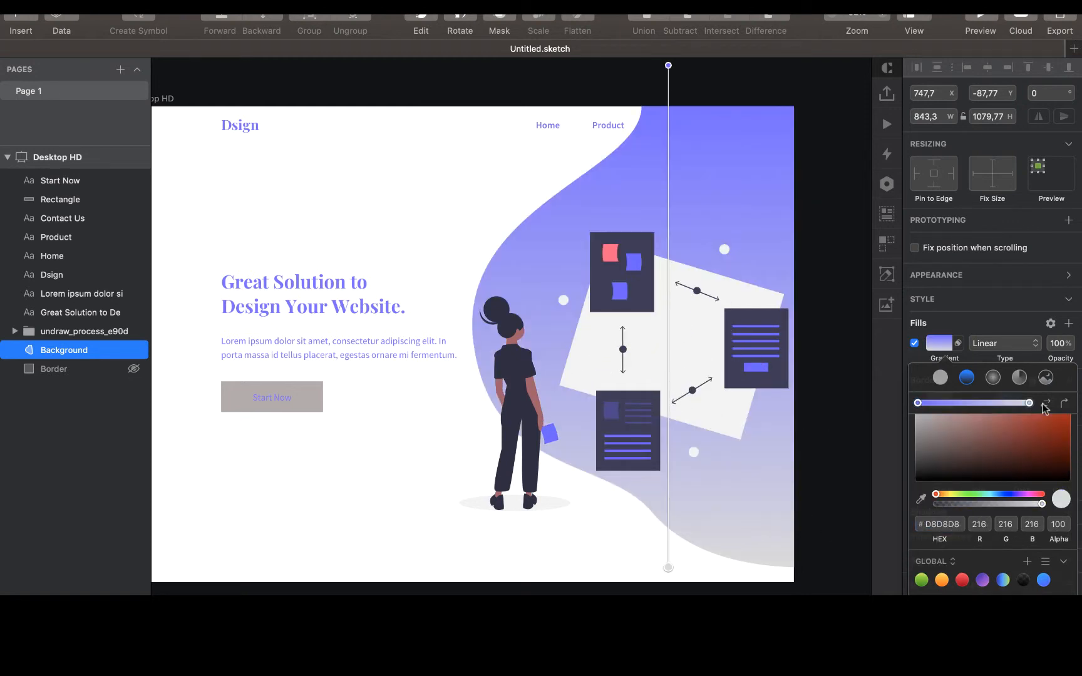
pyautogui.click(925, 499)
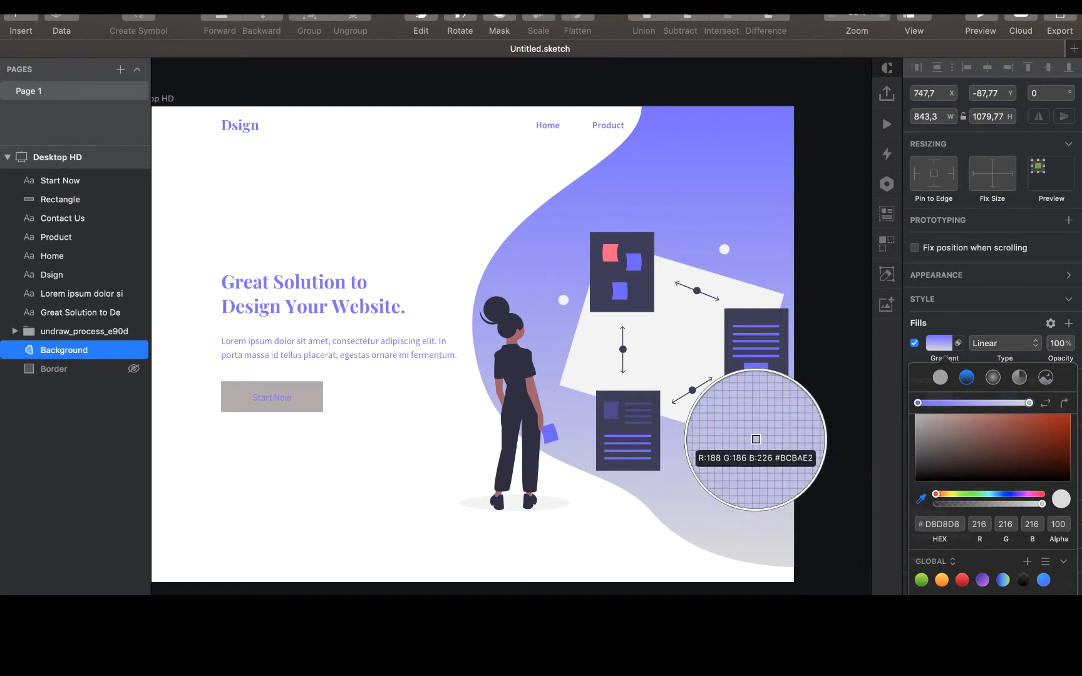
pyautogui.click(749, 364)
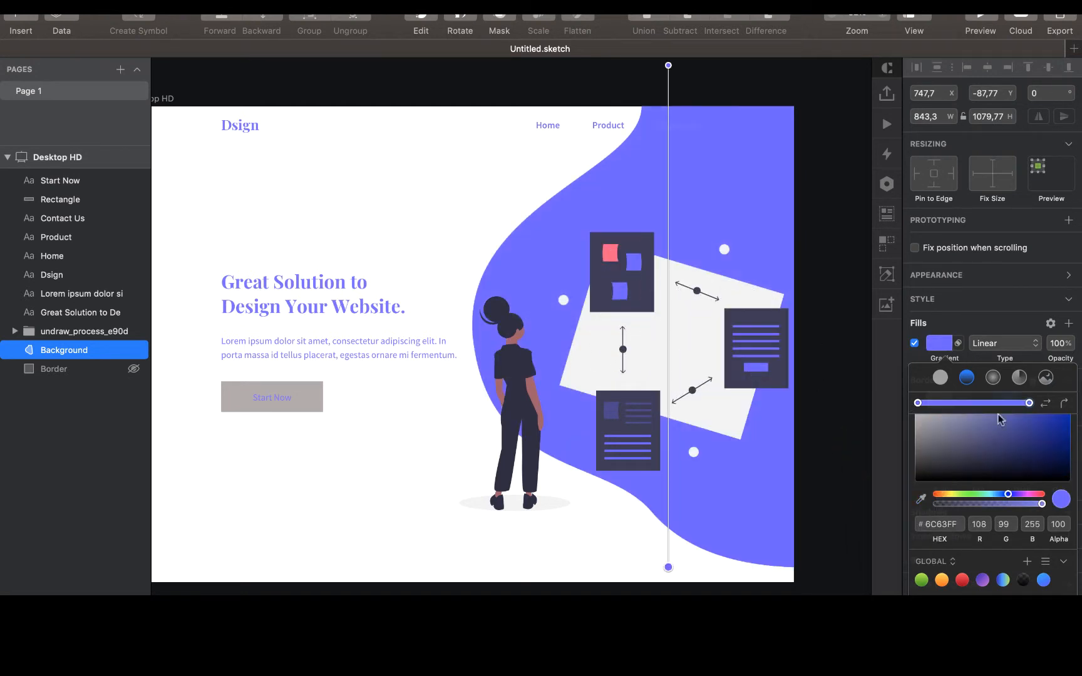
# - Lighten the Background gradient's end colour to B2ADFF
pyautogui.scroll(3, 1000, 418)
pyautogui.click(970, 441)
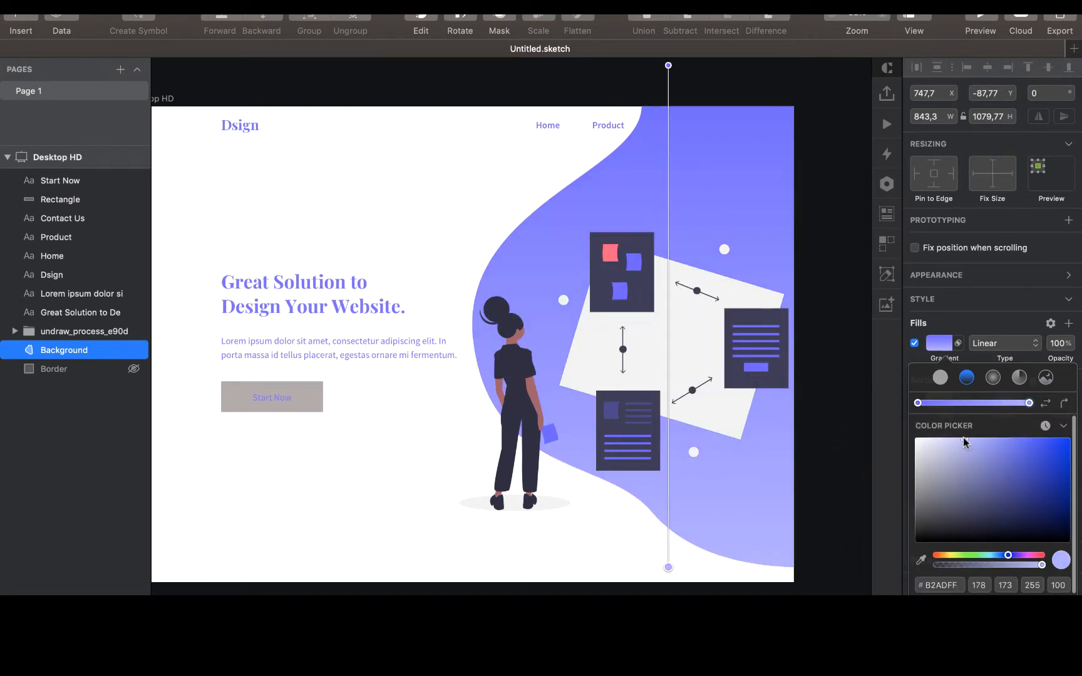
pyautogui.click(886, 402)
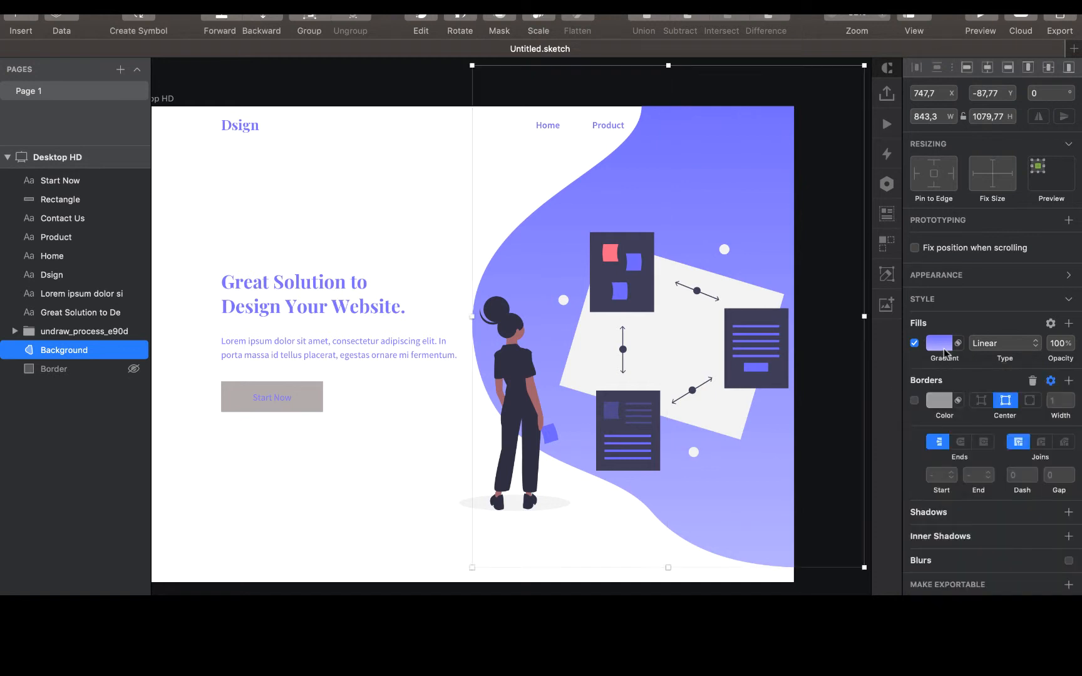
# - Reverse the Background gradient's colours and tilt its axis diagonally from upper left to lower right
pyautogui.click(939, 343)
pyautogui.click(1046, 404)
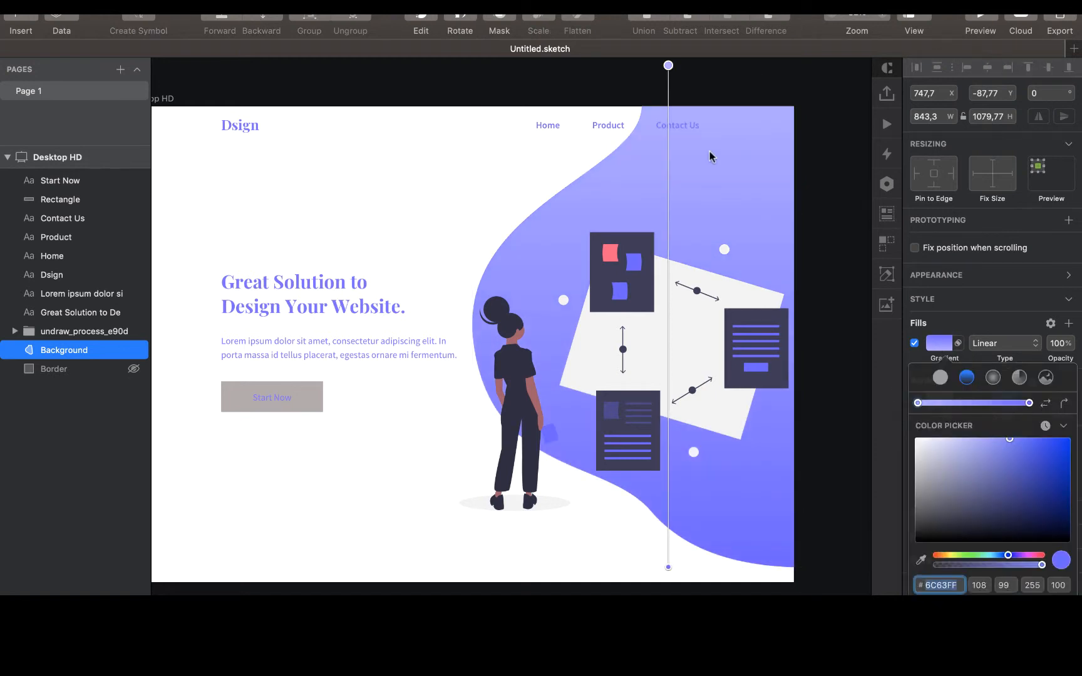
pyautogui.moveTo(669, 66); pyautogui.dragTo(621, 84)
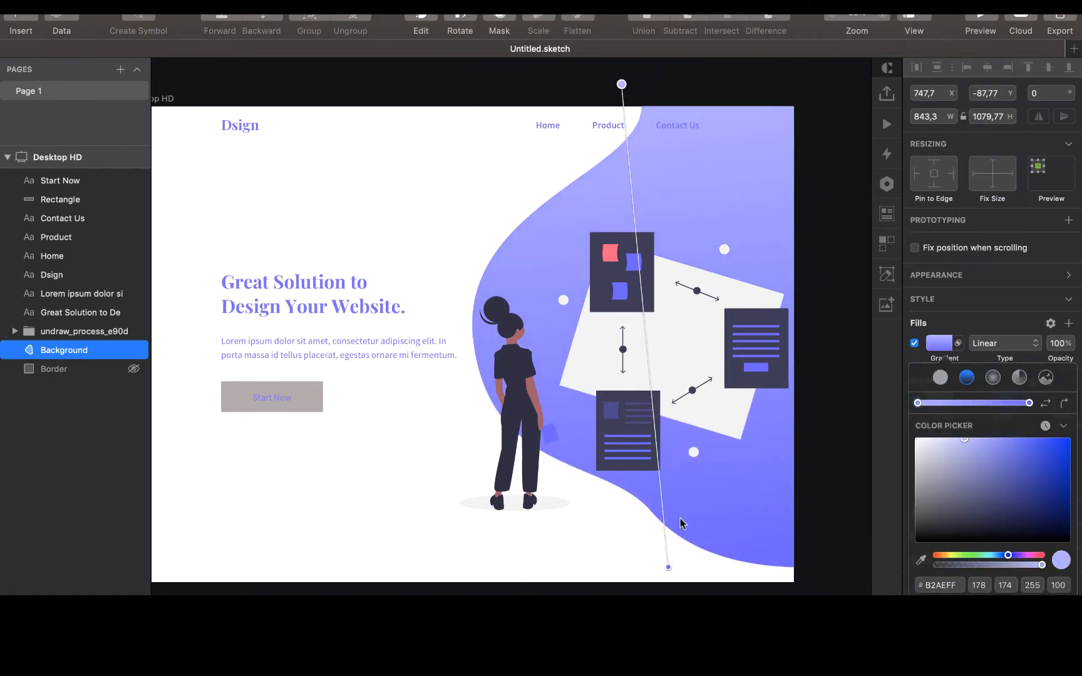
pyautogui.moveTo(669, 568); pyautogui.dragTo(731, 536)
pyautogui.click(809, 443)
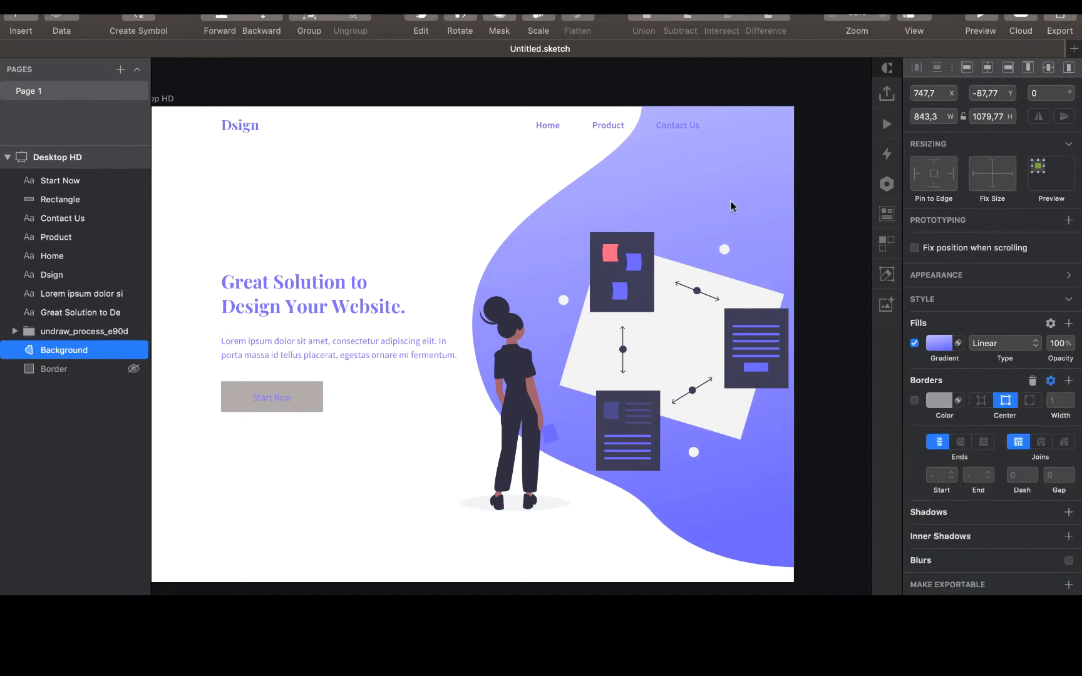
# - Change the Contact Us link's text colour to white
pyautogui.click(694, 128)
pyautogui.click(1057, 345)
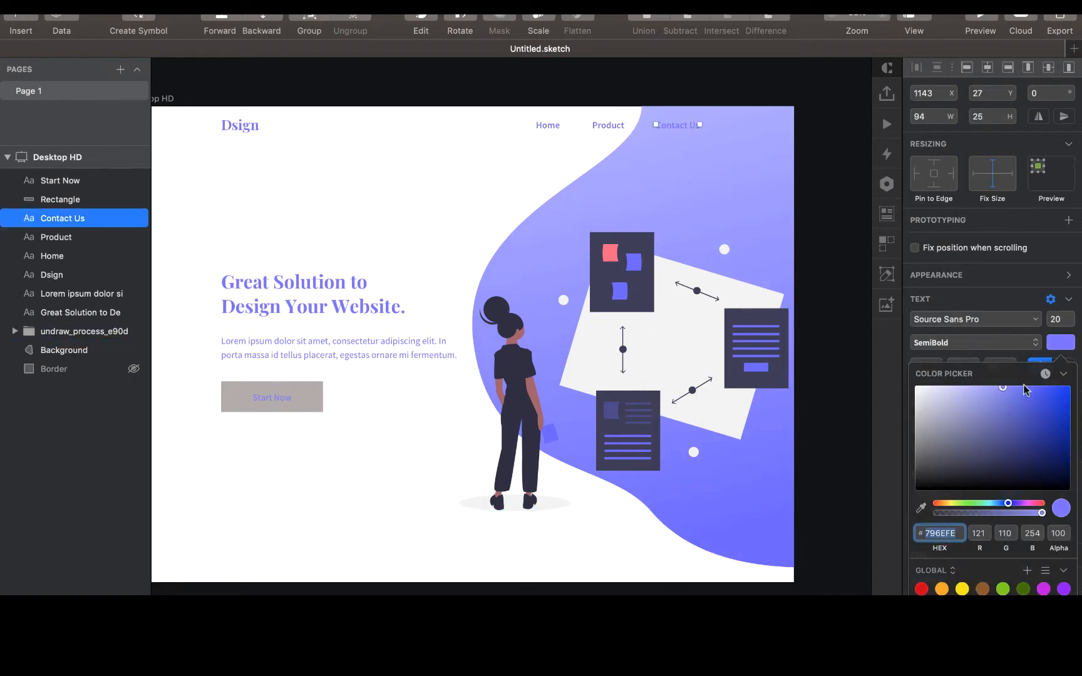
pyautogui.moveTo(985, 450); pyautogui.dragTo(894, 337)
pyautogui.click(836, 330)
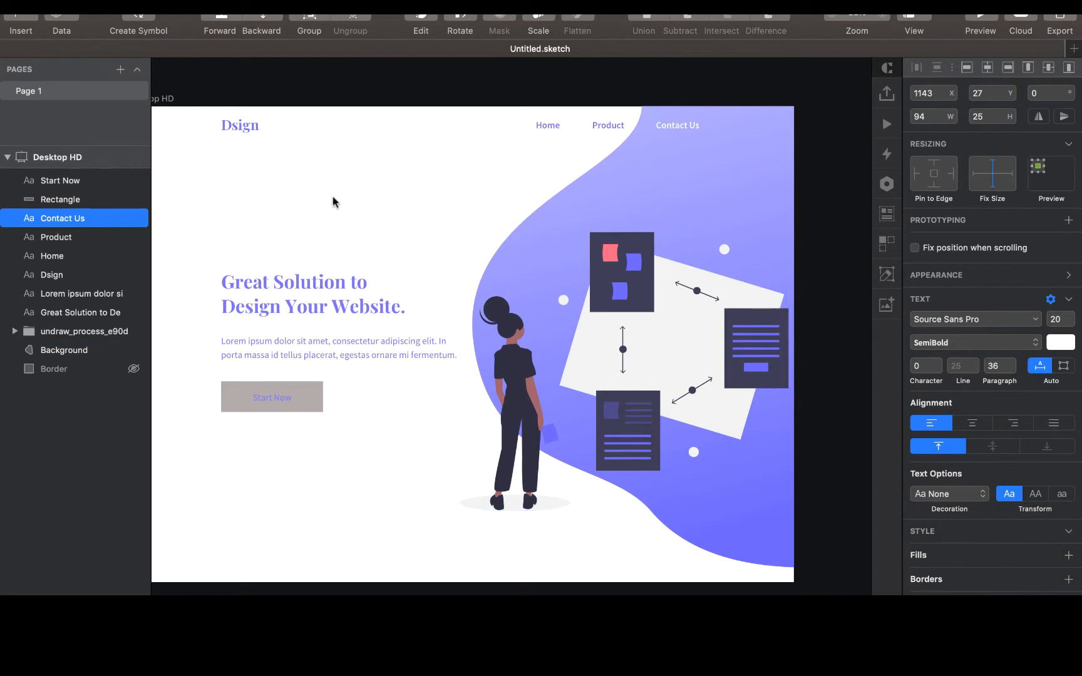
# - Set the font size of the "Great Solution to Design Your Website." heading to 45
pyautogui.scroll(-2, 225, 398)
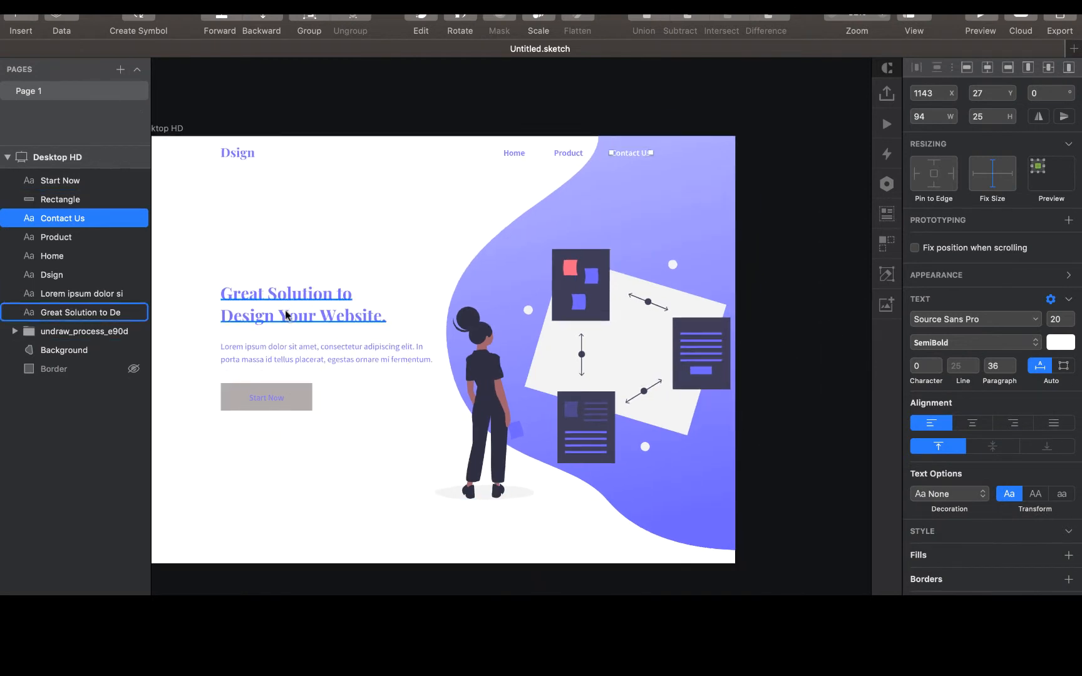
pyautogui.keyDown('shift'); pyautogui.click(295, 309); pyautogui.keyUp('shift')
pyautogui.click(295, 308)
pyautogui.click(1063, 320)
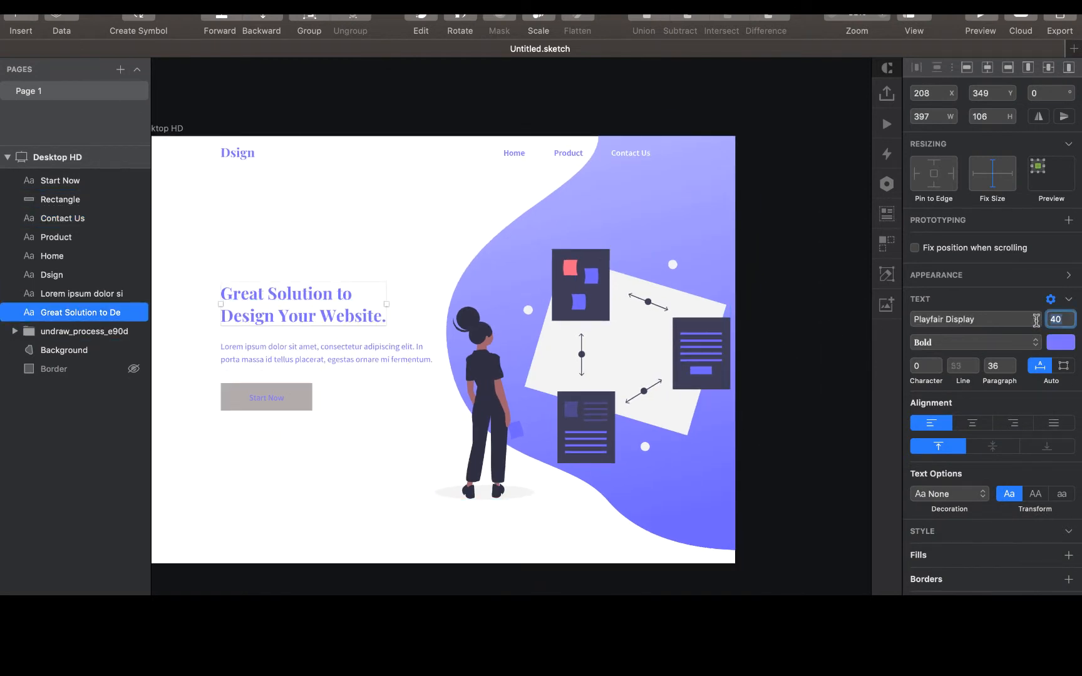
pyautogui.write('45')
pyautogui.press('Return')
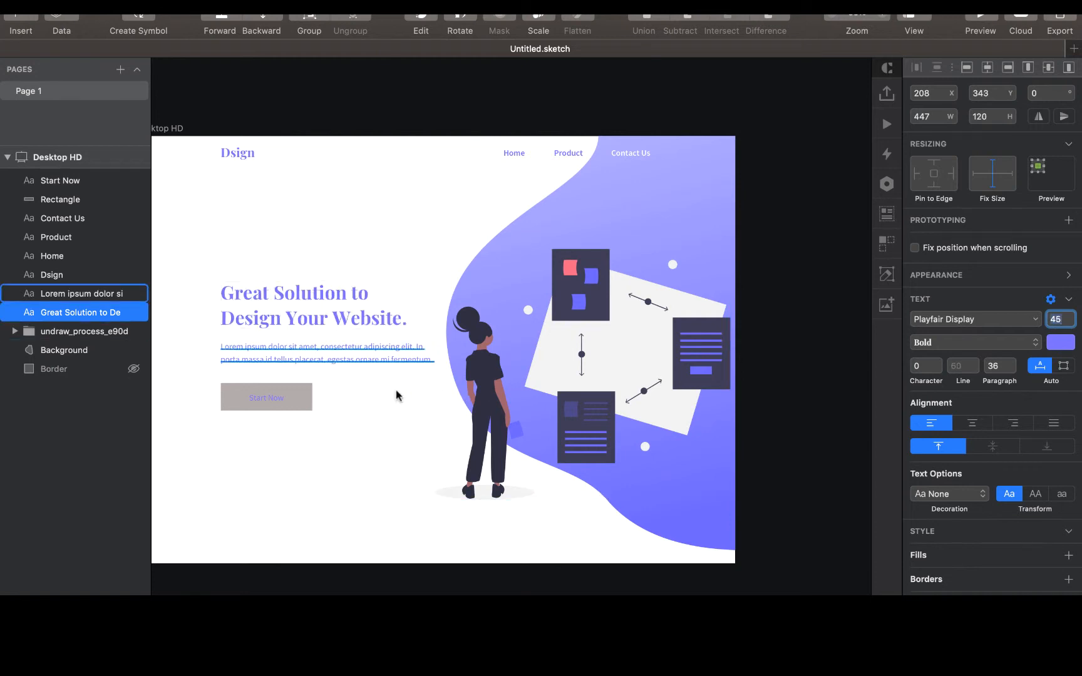
# - Recolour the Lorem ipsum paragraph by sampling the Background shape's purple and darkening it to 413BA4
pyautogui.click(285, 355)
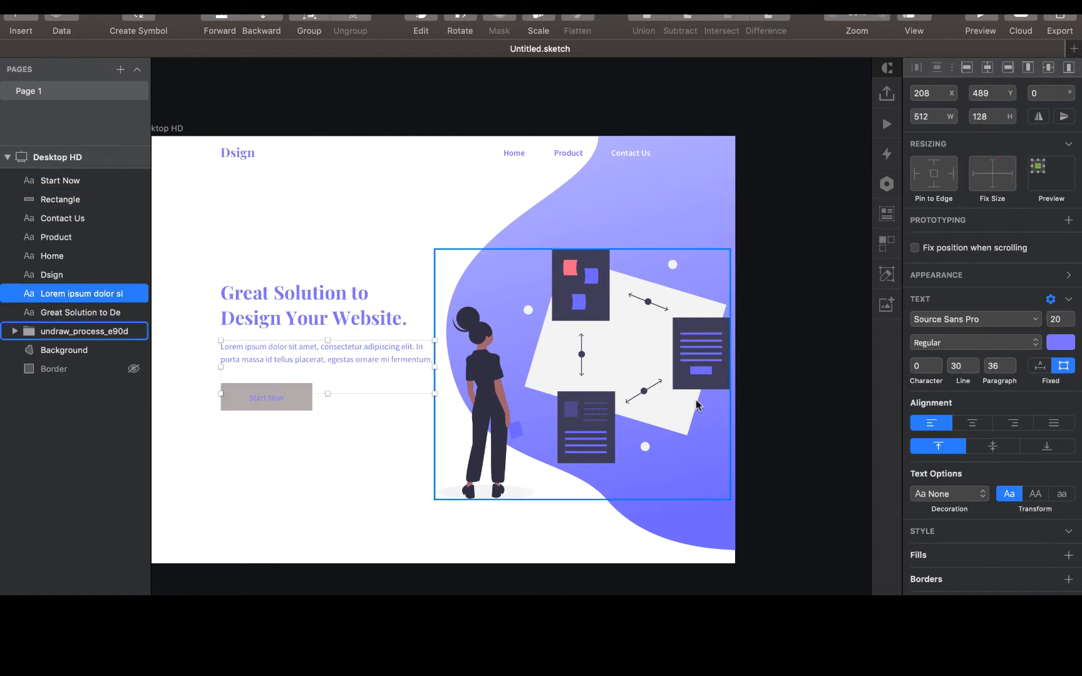
pyautogui.click(1048, 342)
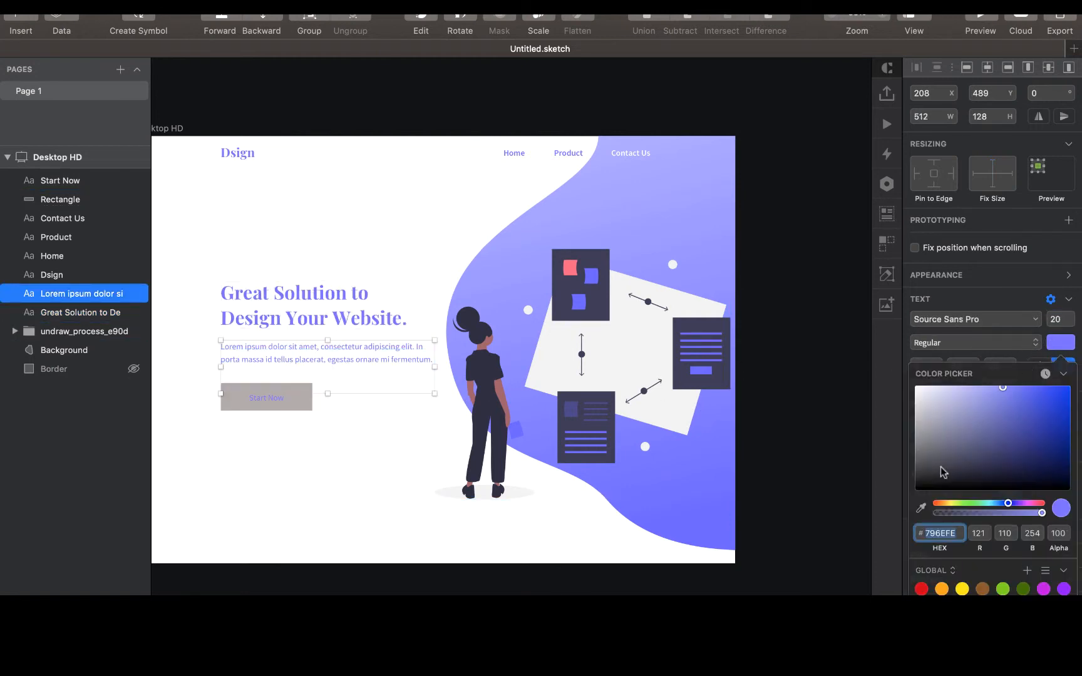
pyautogui.click(922, 509)
pyautogui.click(705, 494)
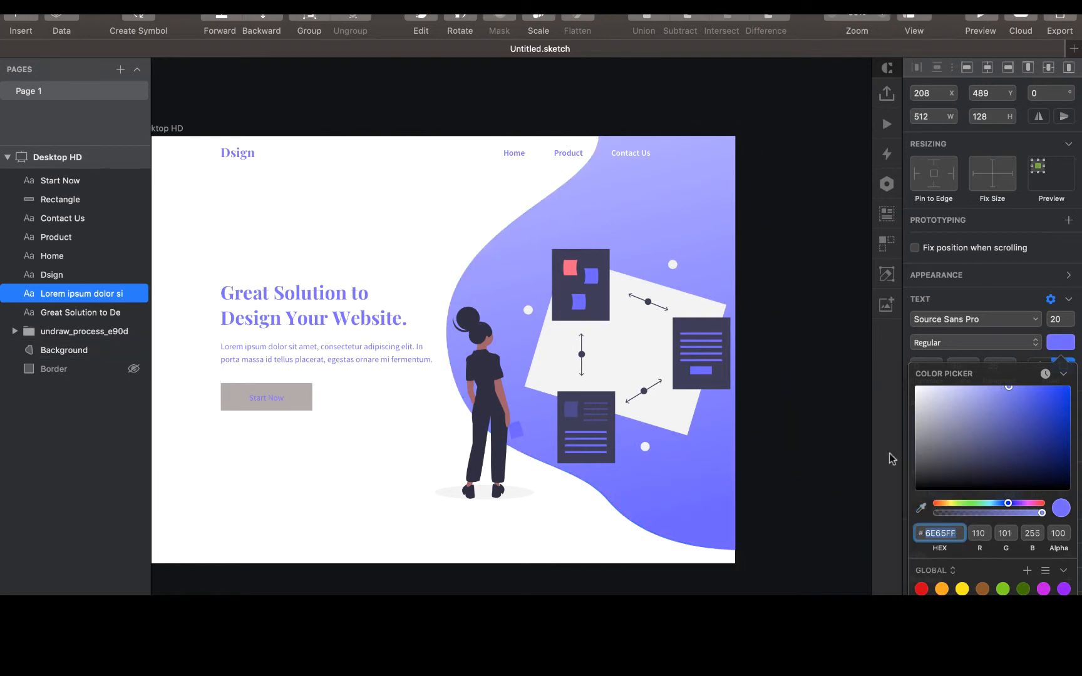
pyautogui.click(1014, 424)
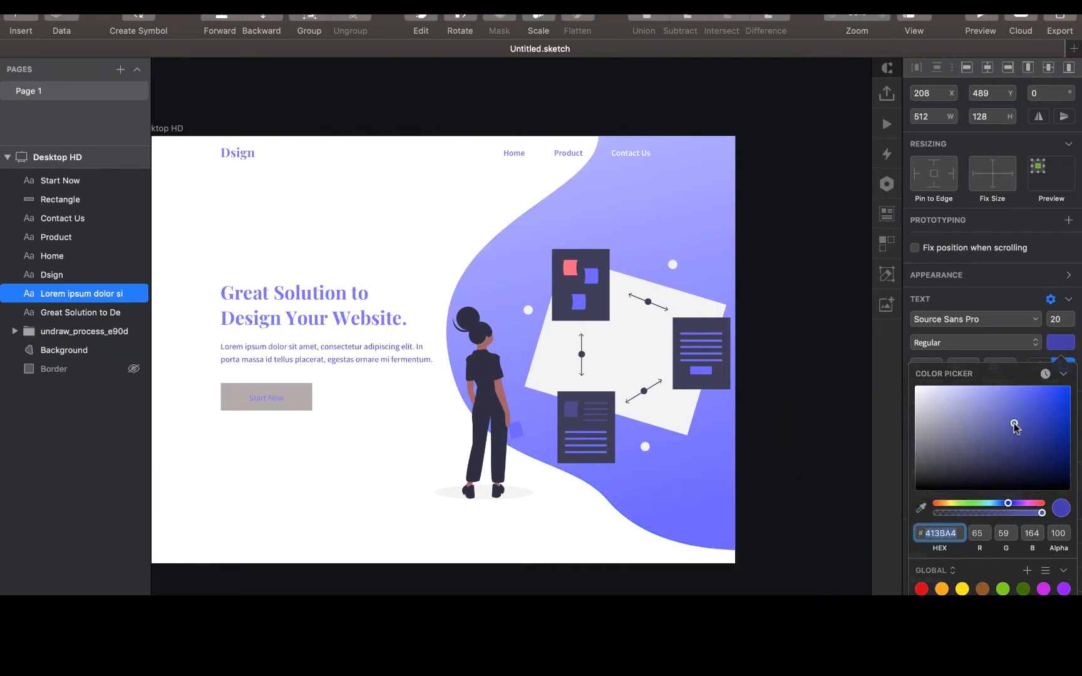
# - Fill the button rectangle with the pink FF6584 sampled from the note in the illustration
pyautogui.click(296, 401)
pyautogui.click(939, 384)
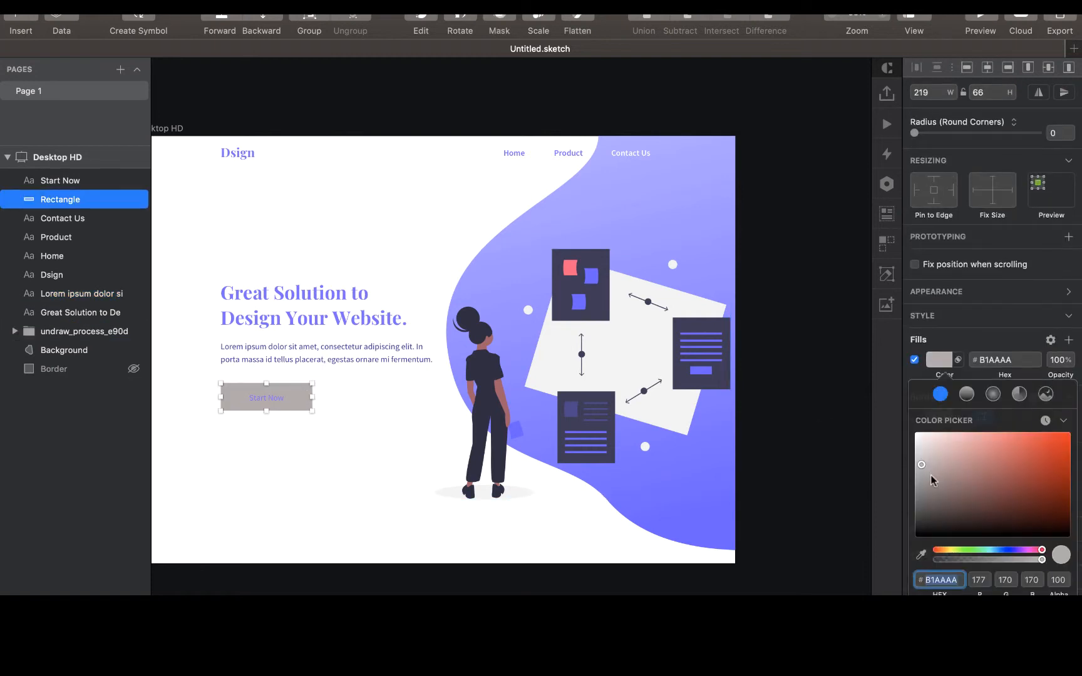
pyautogui.click(921, 555)
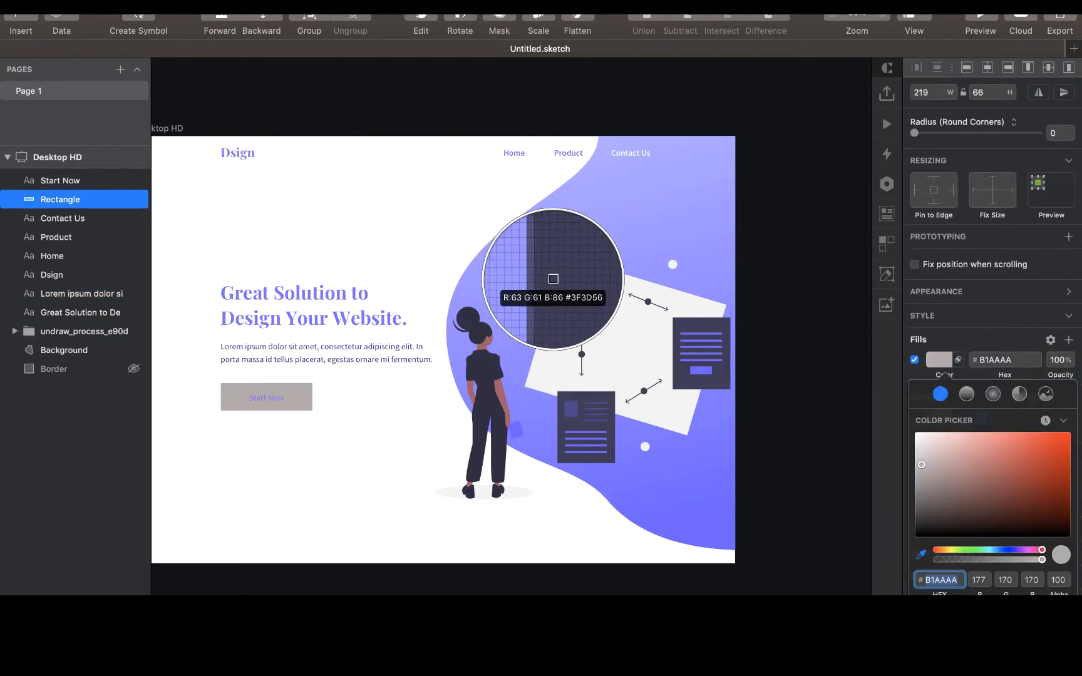
pyautogui.click(567, 273)
pyautogui.press('Escape')
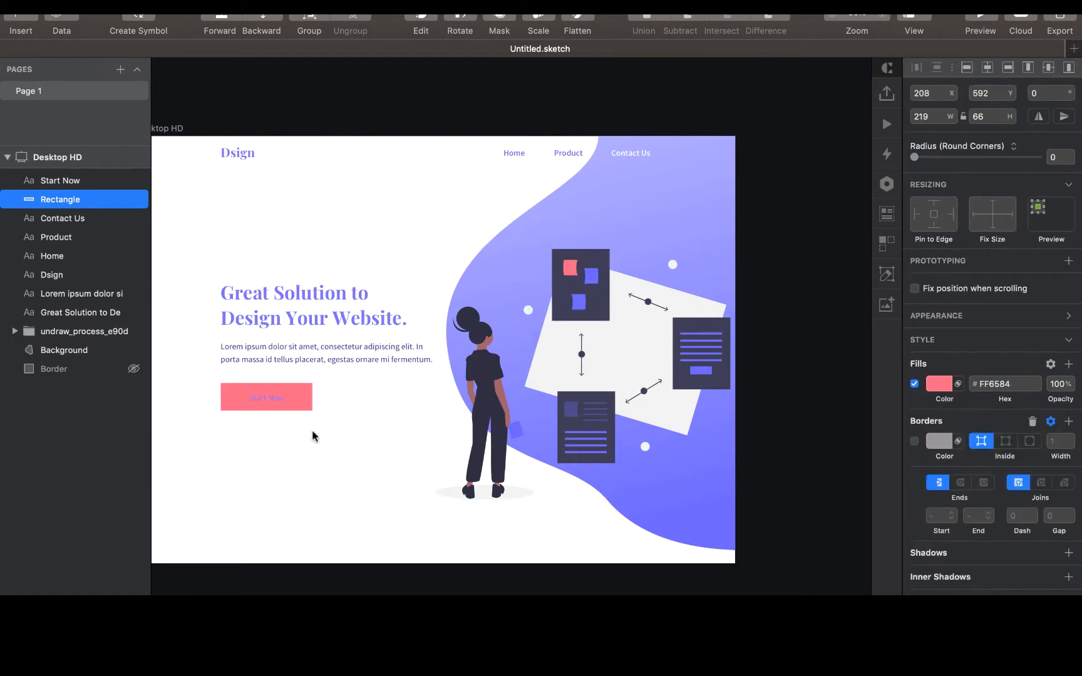
# - Make the Start Now label SemiBold and white (FFFFFF), and centre it on the button rectangle
pyautogui.click(280, 398)
pyautogui.click(1064, 339)
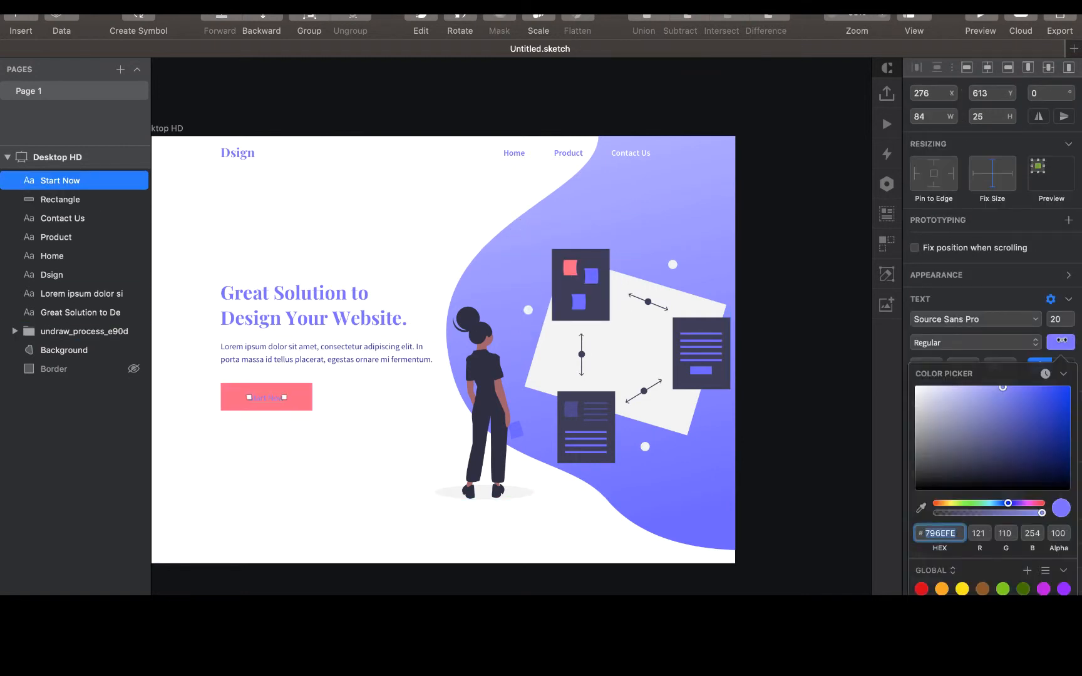
pyautogui.click(1031, 342)
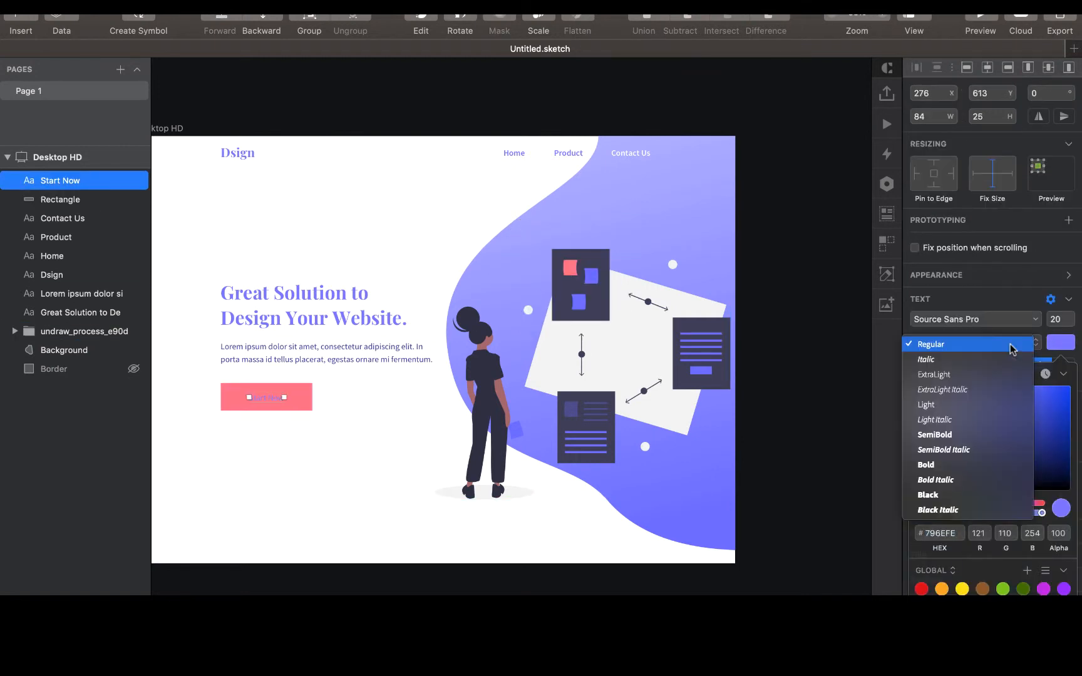
pyautogui.click(1001, 437)
pyautogui.click(1059, 343)
pyautogui.write('FFFFFF')
pyautogui.press('Return')
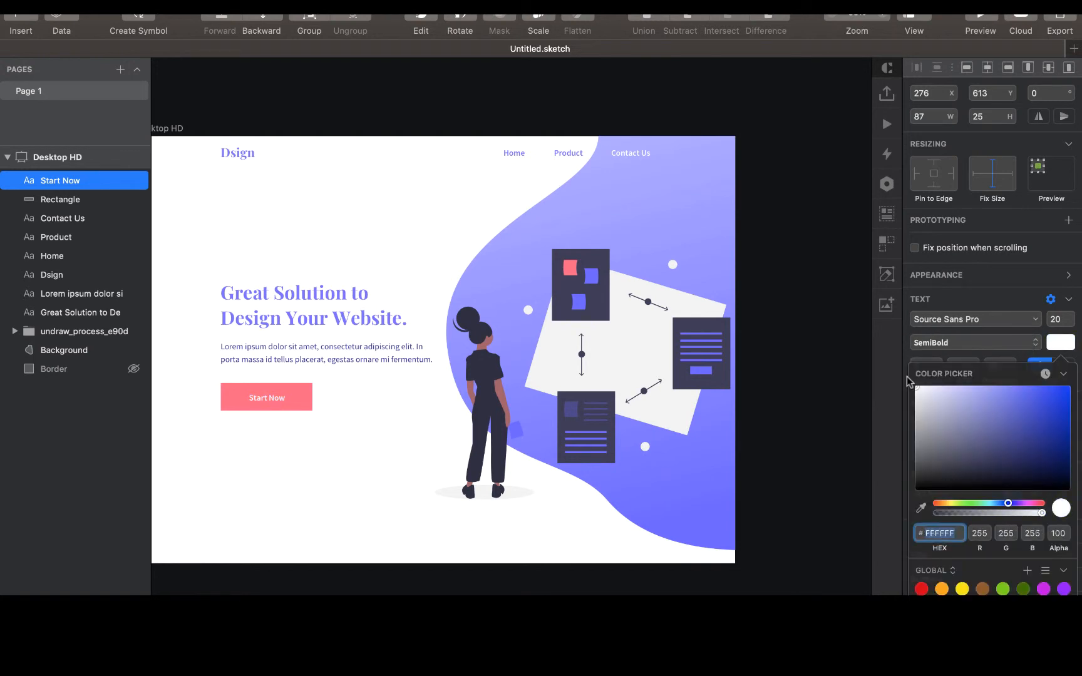
pyautogui.keyDown('shift'); pyautogui.click(292, 410); pyautogui.keyUp('shift')
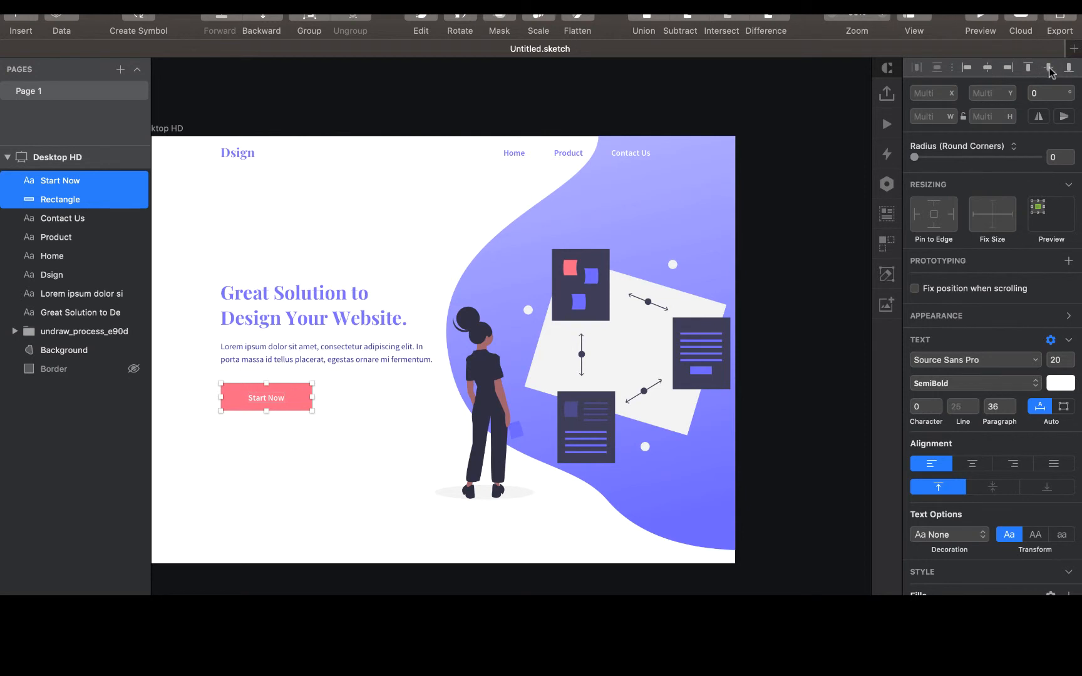
pyautogui.click(777, 344)
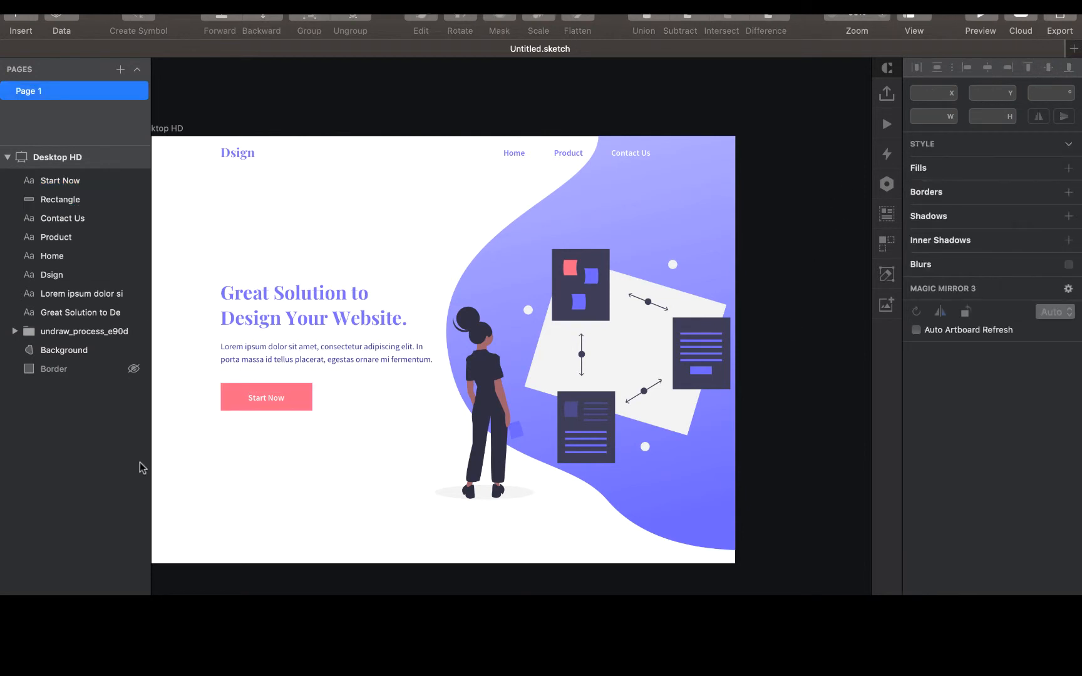
# - Increase the Start Now label's font size to 25 and centre it on the button rectangle again
pyautogui.click(278, 398)
pyautogui.click(278, 399)
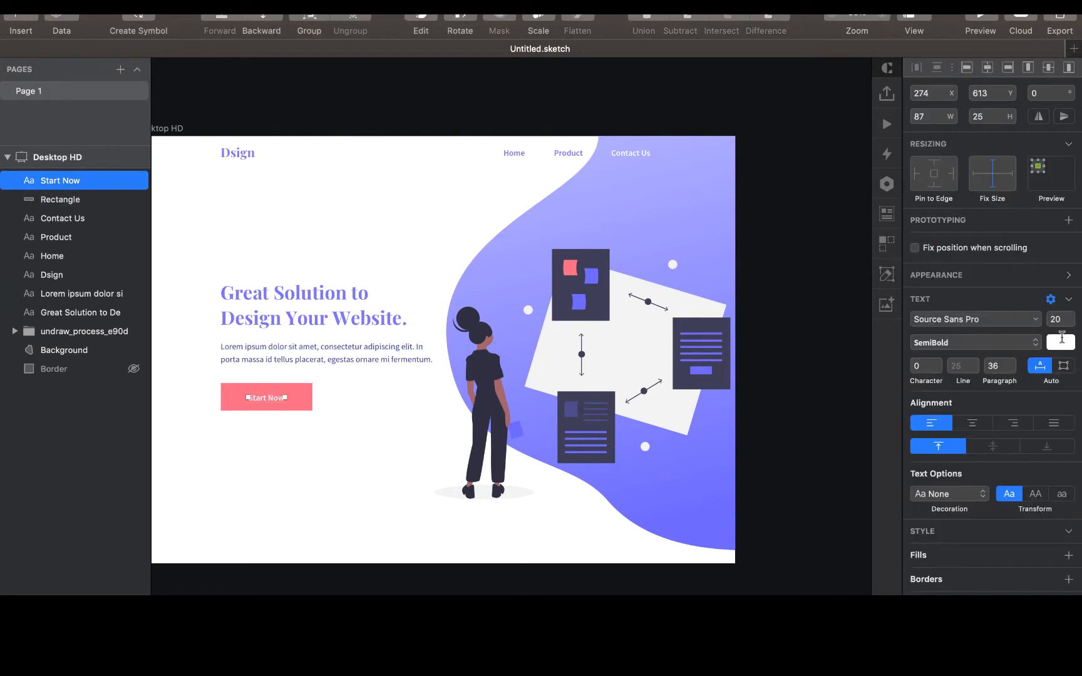
pyautogui.write('25')
pyautogui.press('Return')
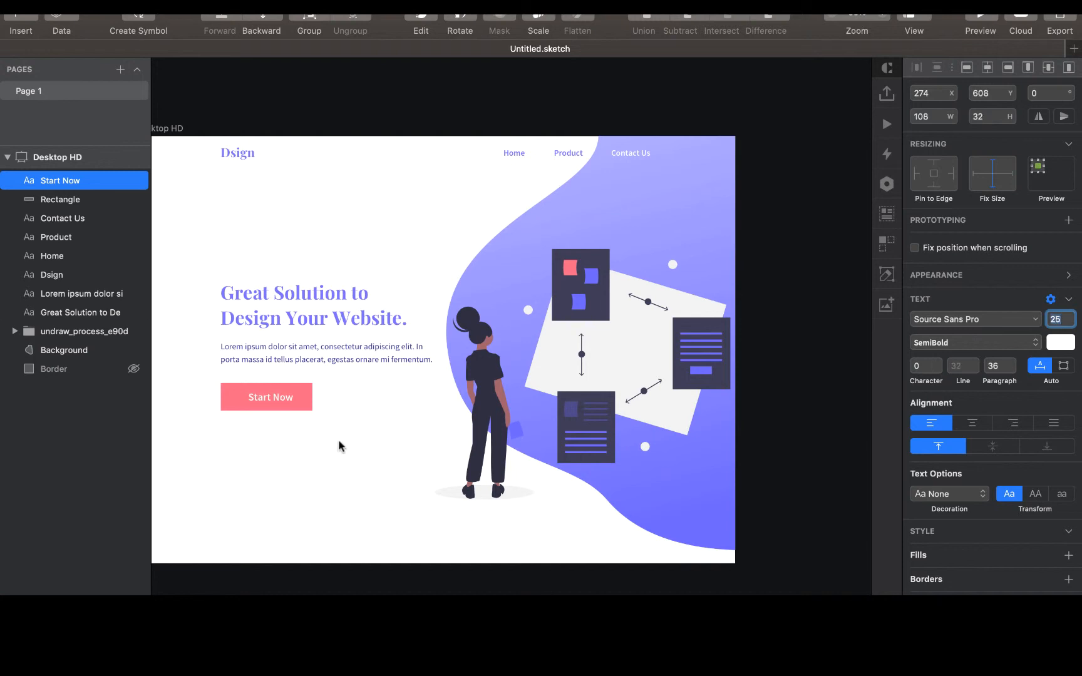
pyautogui.keyDown('shift'); pyautogui.click(305, 404); pyautogui.keyUp('shift')
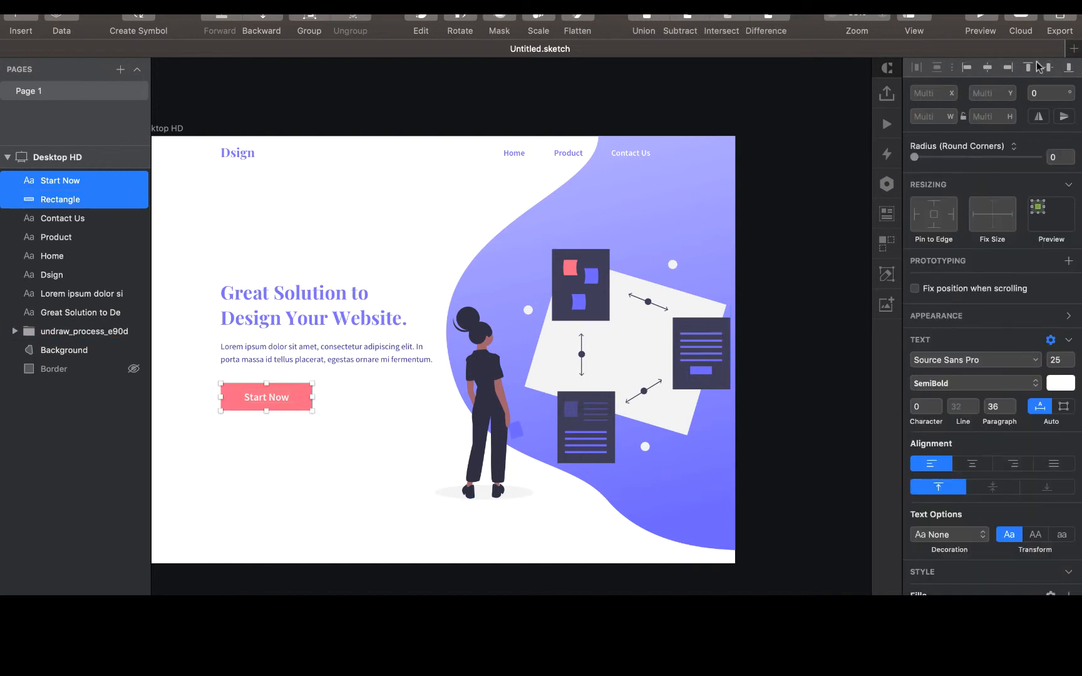
pyautogui.click(818, 187)
# - Set the Dsign logo's font size to 35
pyautogui.hscroll(-2, 536, 207)
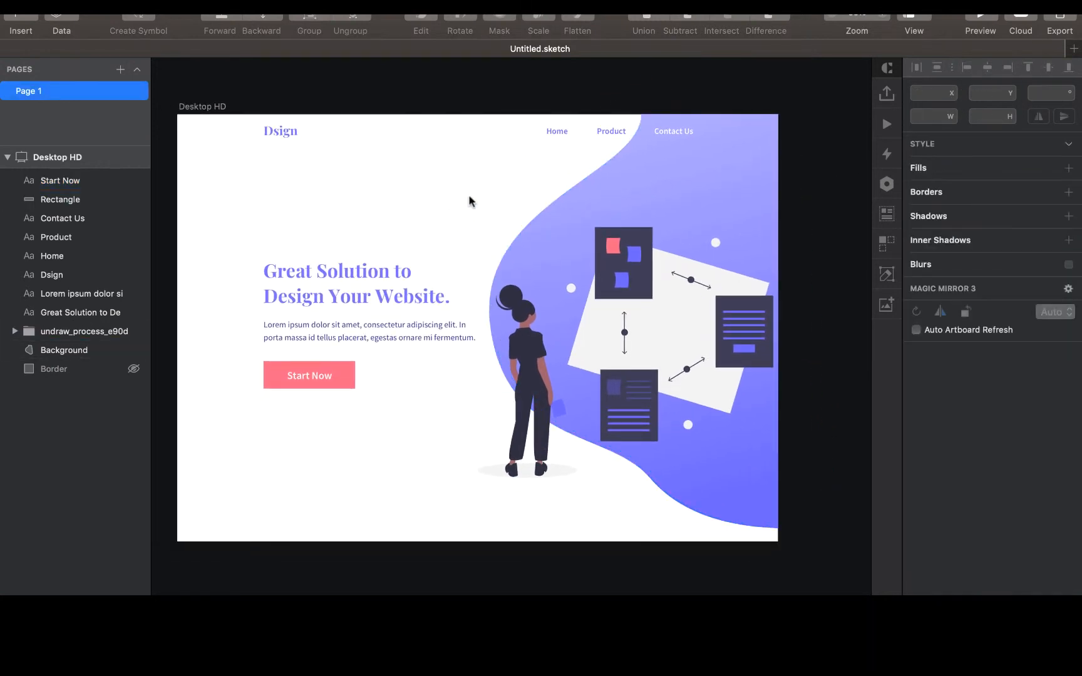
pyautogui.click(288, 139)
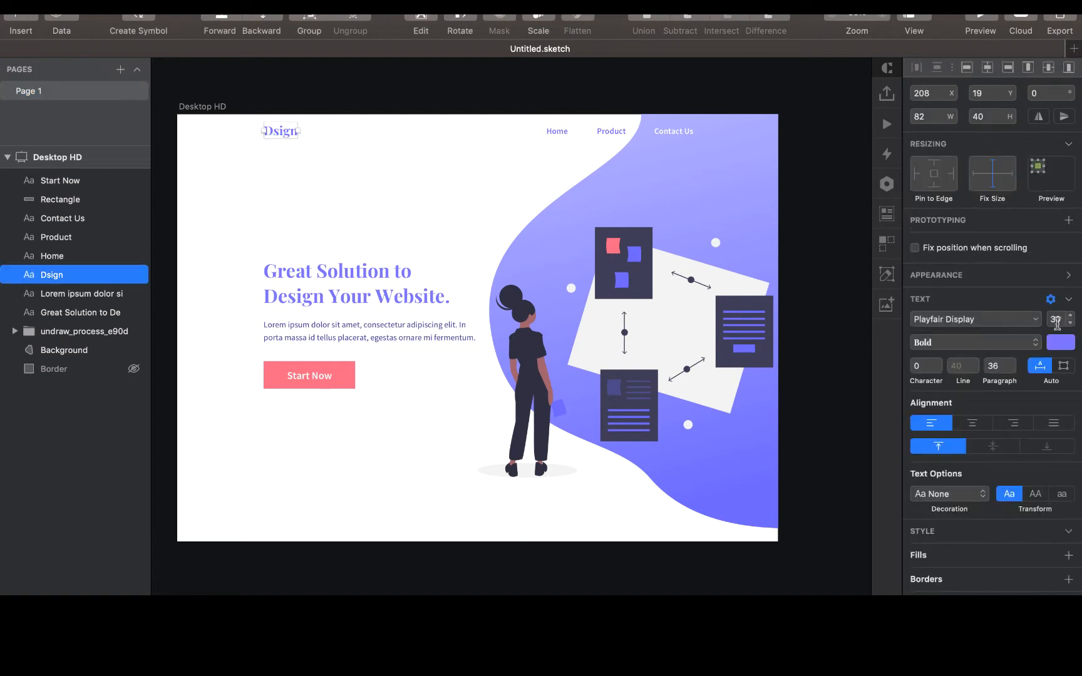
pyautogui.click(1056, 320)
pyautogui.write('35')
pyautogui.press('Return')
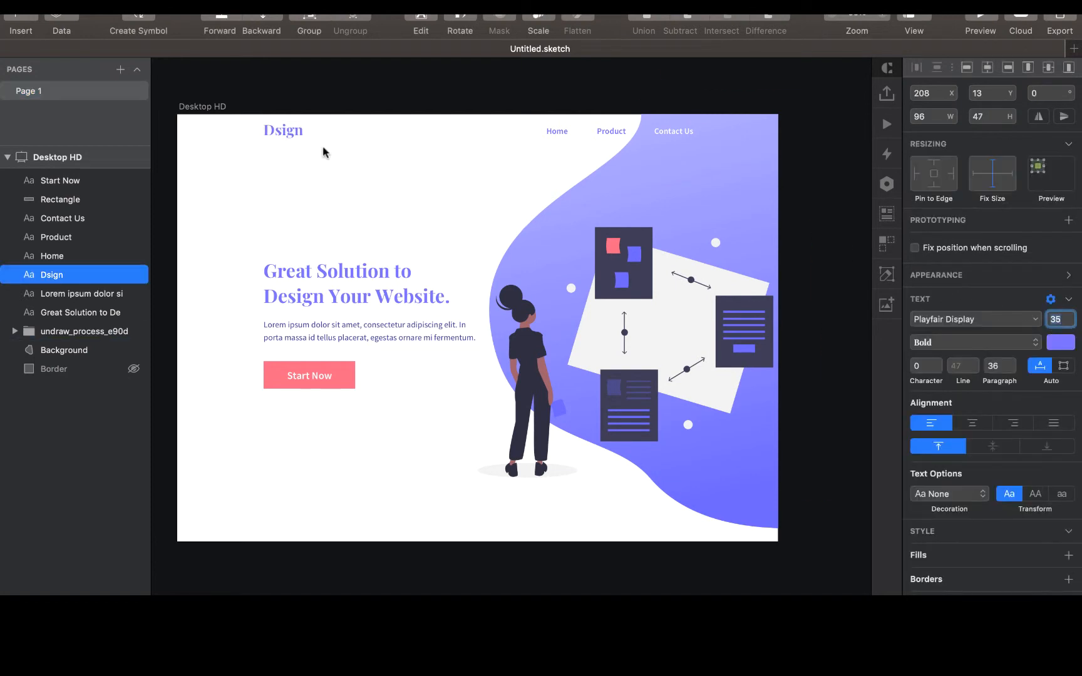
# - Align the Dsign logo with the Home, Product and Contact Us links along their vertical centres
pyautogui.keyDown('shift'); pyautogui.click(554, 132); pyautogui.keyUp('shift')
pyautogui.keyDown('shift'); pyautogui.click(611, 132); pyautogui.keyUp('shift')
pyautogui.keyDown('shift'); pyautogui.click(674, 133); pyautogui.keyUp('shift')
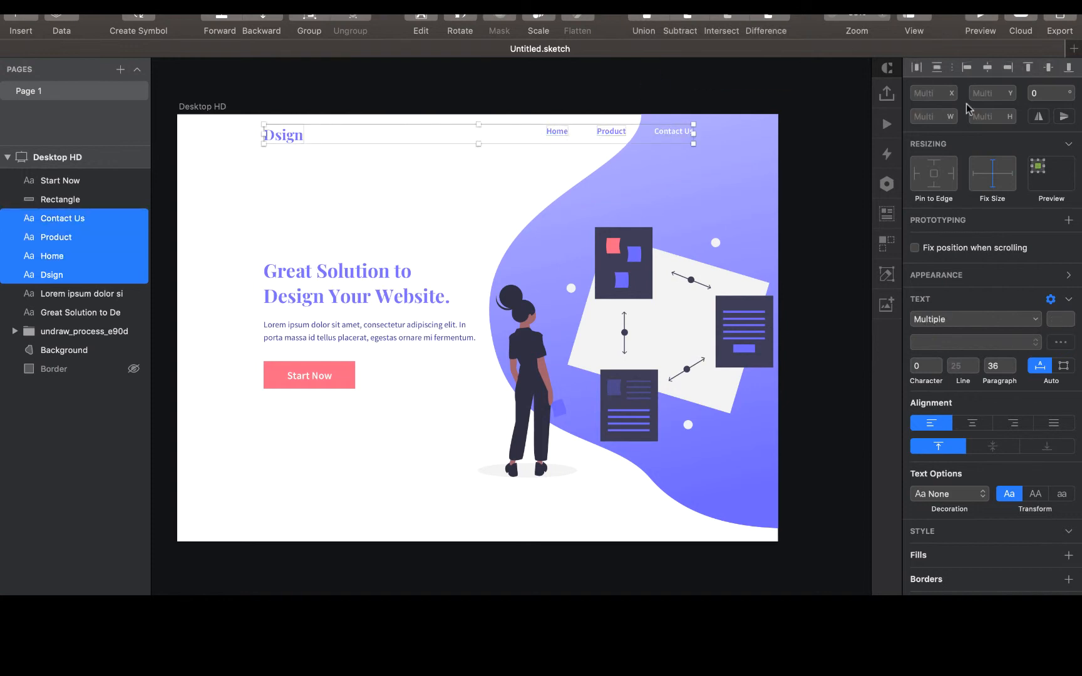
pyautogui.click(1049, 68)
pyautogui.click(836, 152)
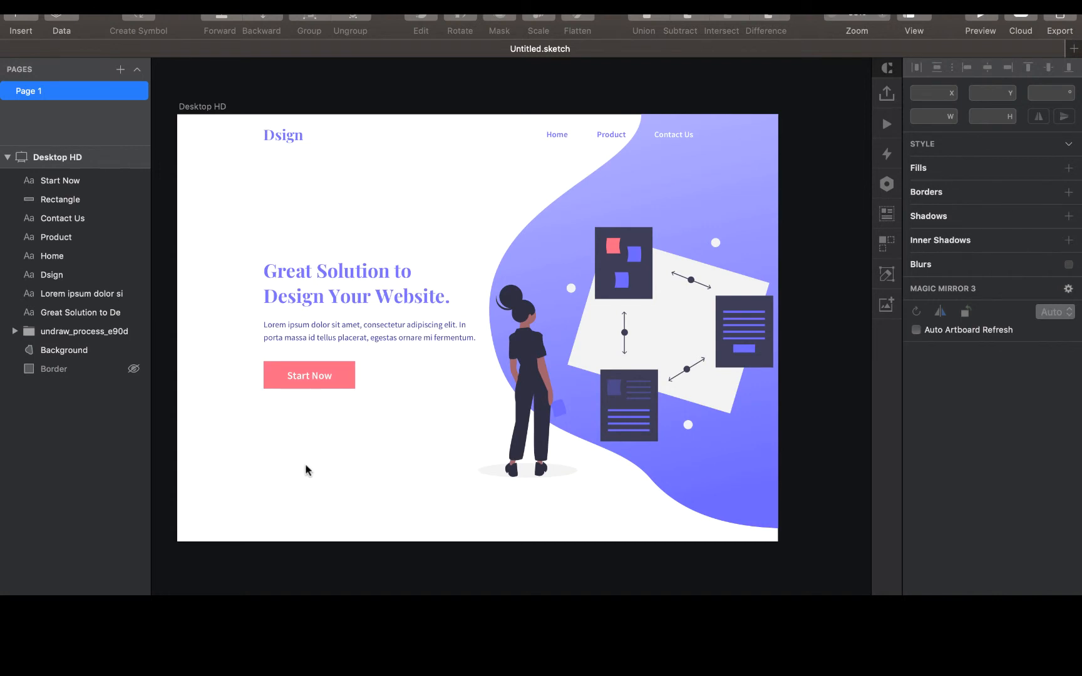
pyautogui.hscroll(-5, 305, 464)
pyautogui.press('r')
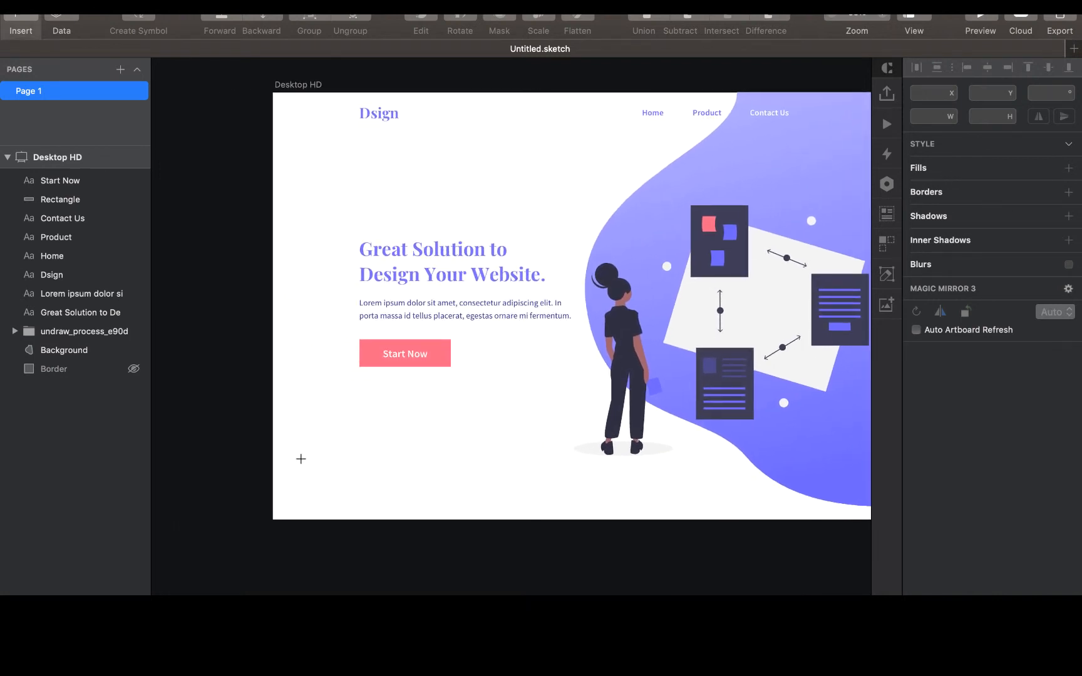
pyautogui.press('v')
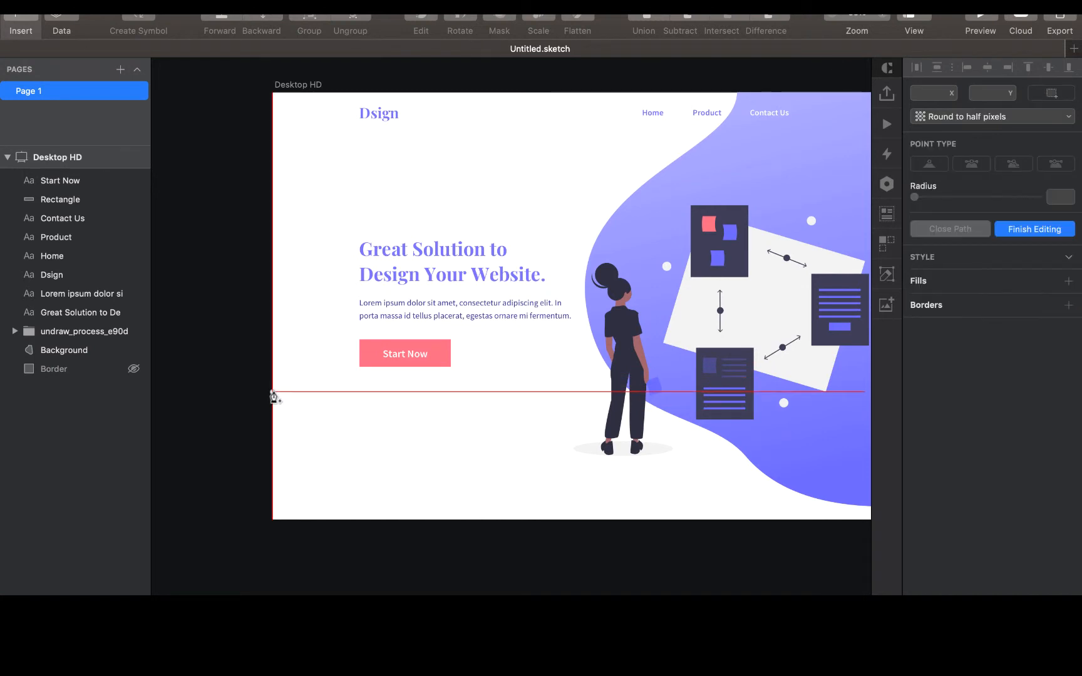
pyautogui.moveTo(273, 394); pyautogui.dragTo(273, 370)
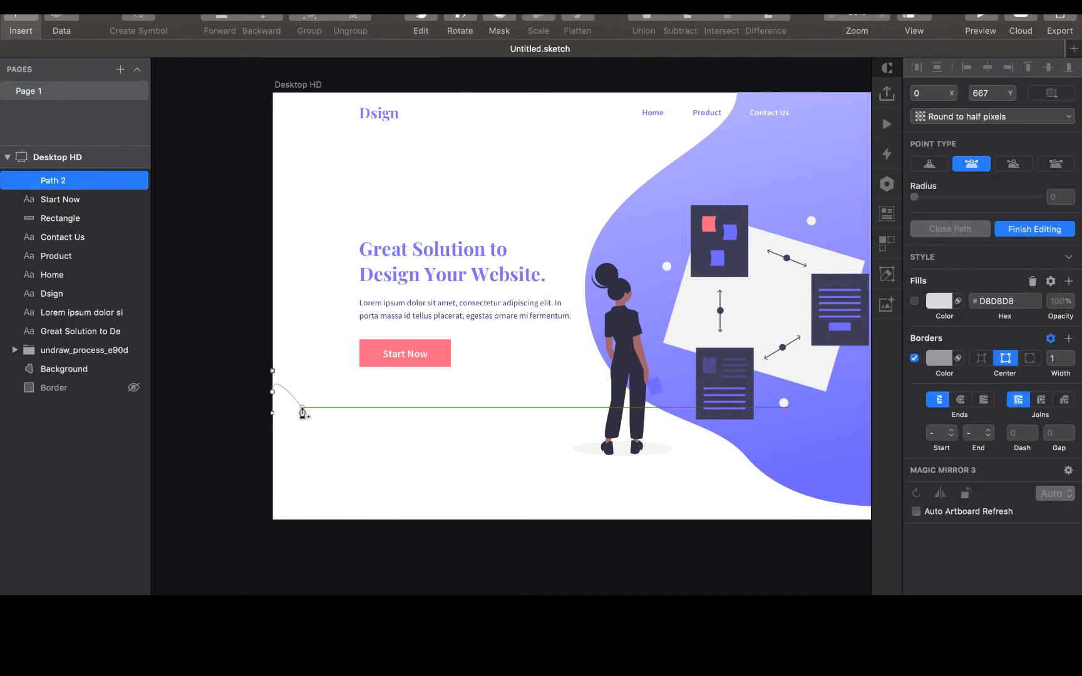
pyautogui.press('Escape')
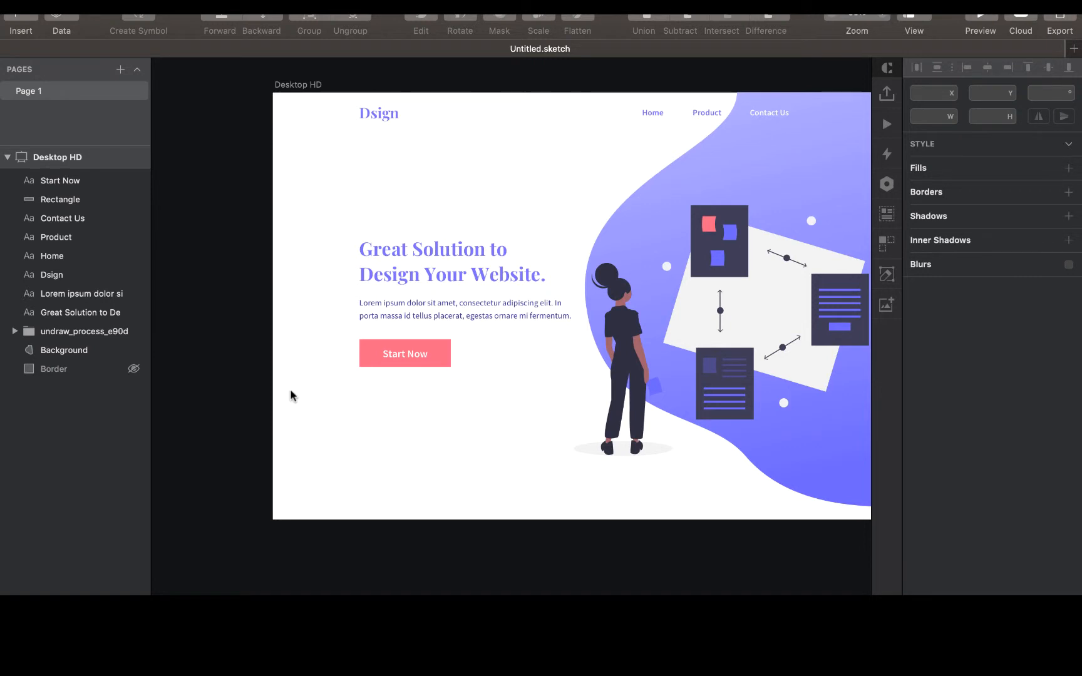
# - Draw a closed, curved path over the artboard's lower-left corner with the Vector tool, extending past its left and bottom edges
pyautogui.press('r')
pyautogui.click(274, 386)
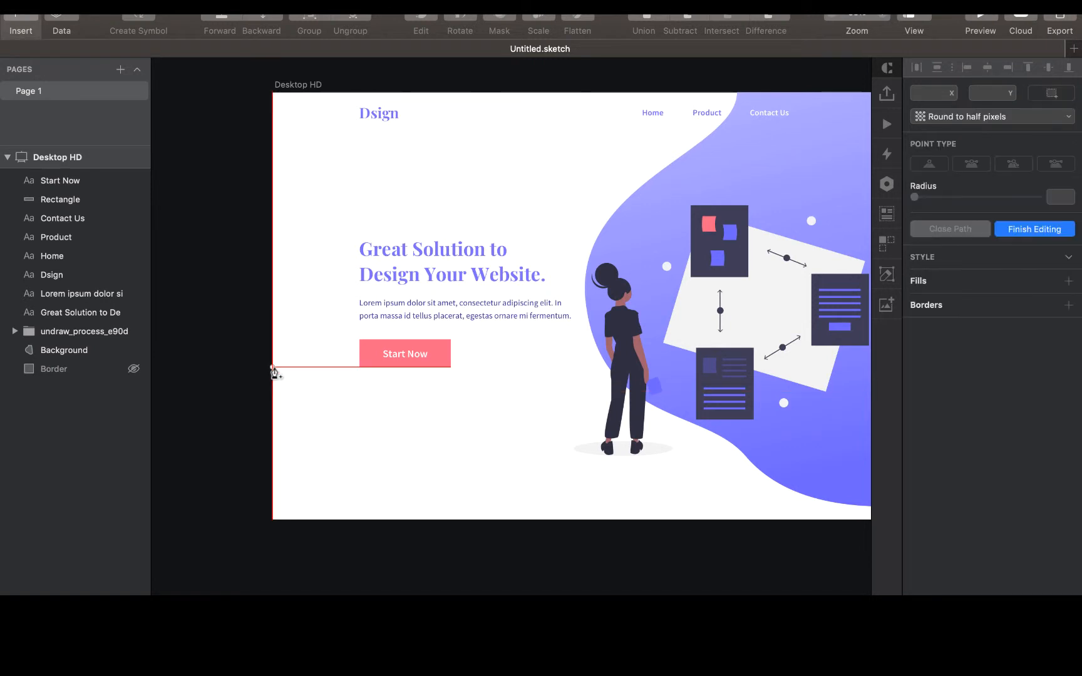
pyautogui.moveTo(273, 386); pyautogui.dragTo(274, 410)
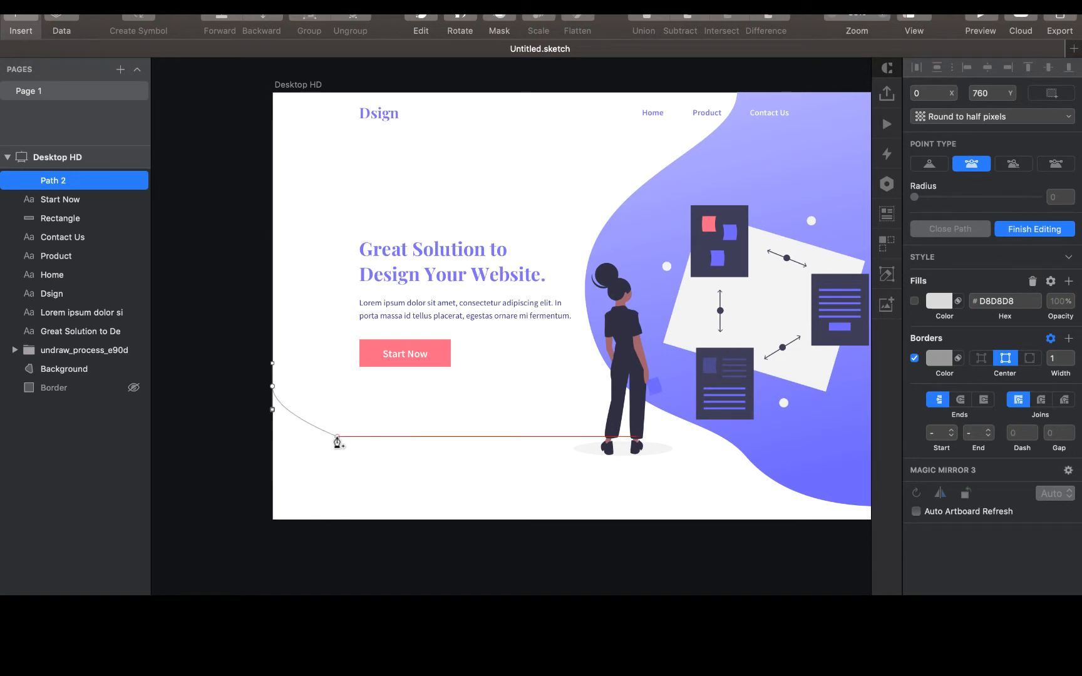
pyautogui.moveTo(341, 446); pyautogui.dragTo(356, 478)
pyautogui.moveTo(442, 520); pyautogui.dragTo(471, 525)
pyautogui.click(451, 556)
pyautogui.click(272, 551)
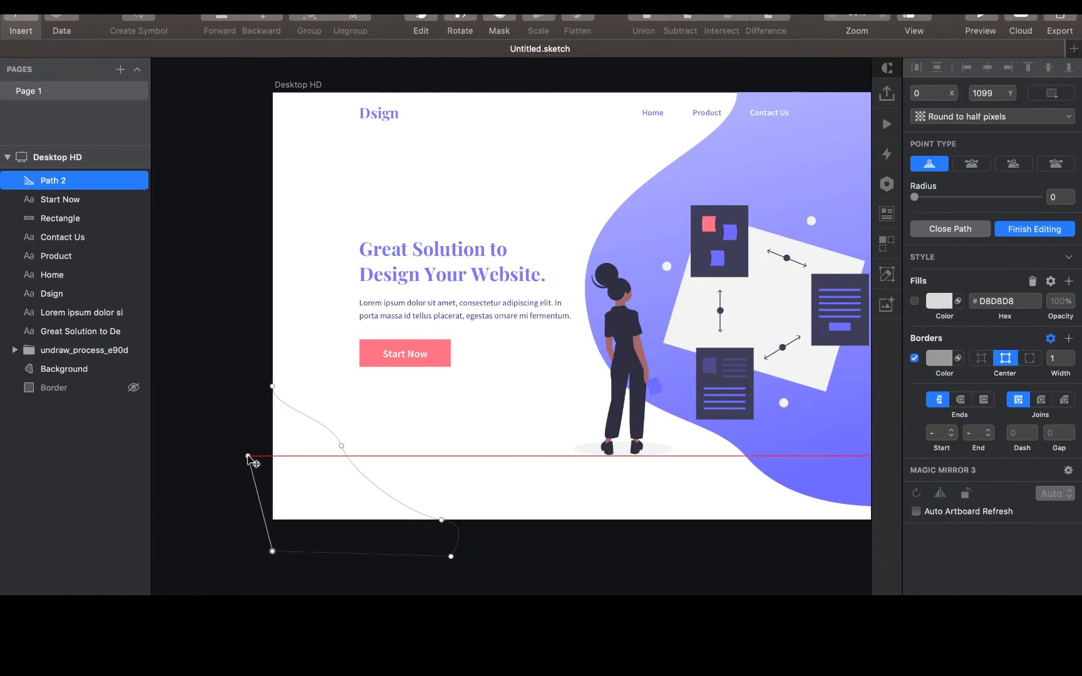
pyautogui.click(248, 456)
pyautogui.click(251, 390)
pyautogui.click(273, 387)
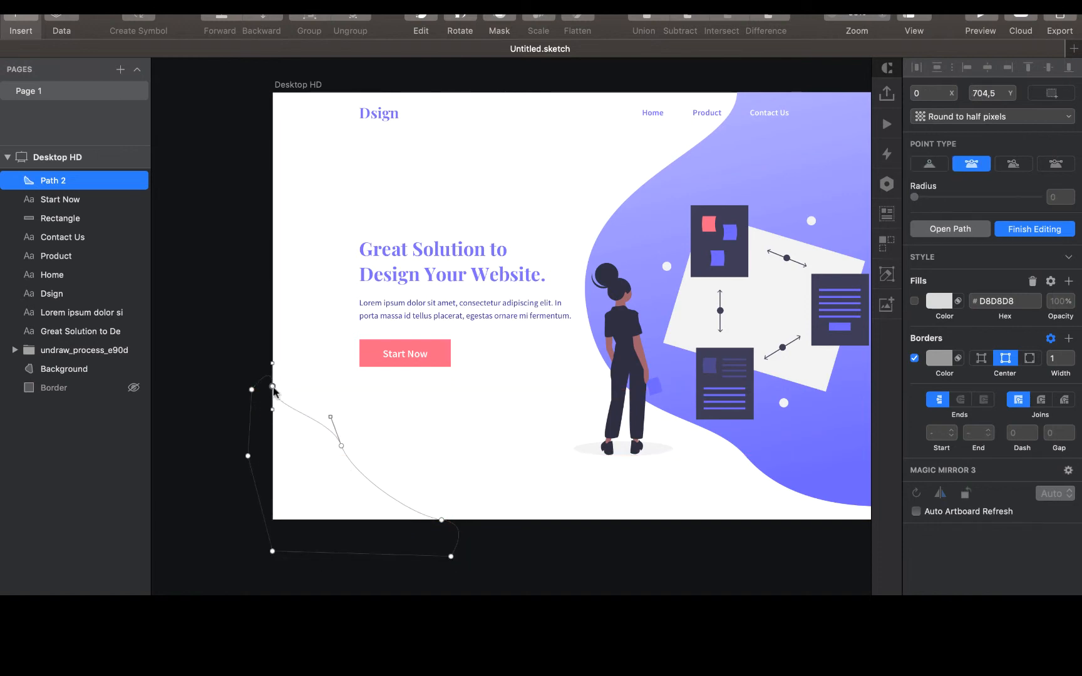
# - Turn off the corner path's border and turn on its fill, then finish editing the path
pyautogui.click(915, 359)
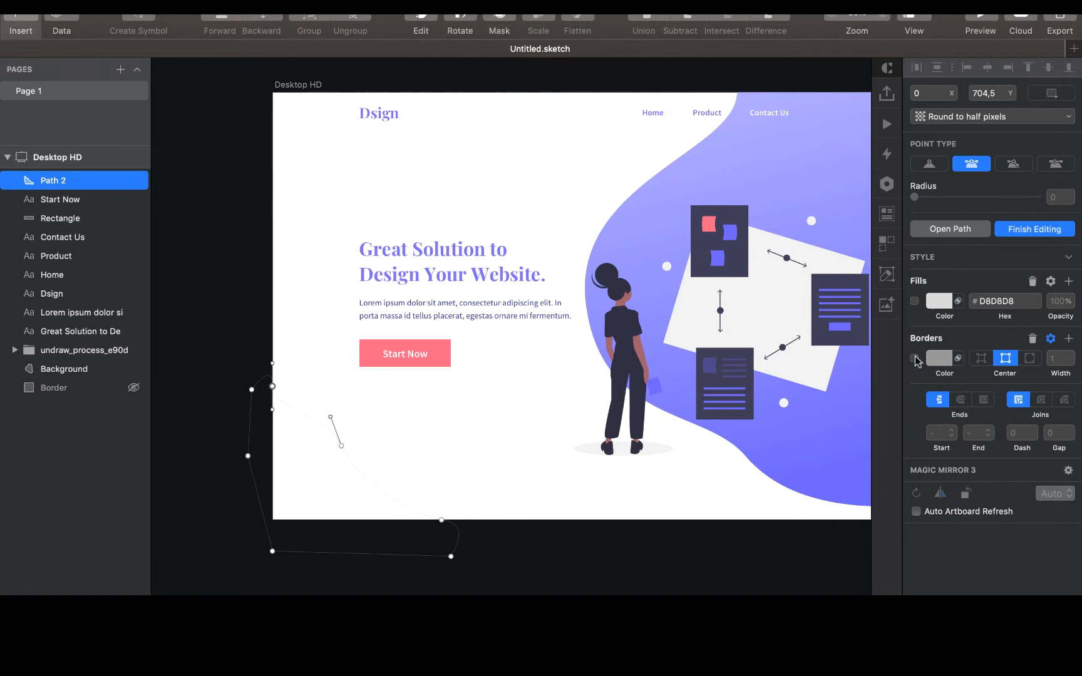
pyautogui.click(915, 302)
pyautogui.press('Escape')
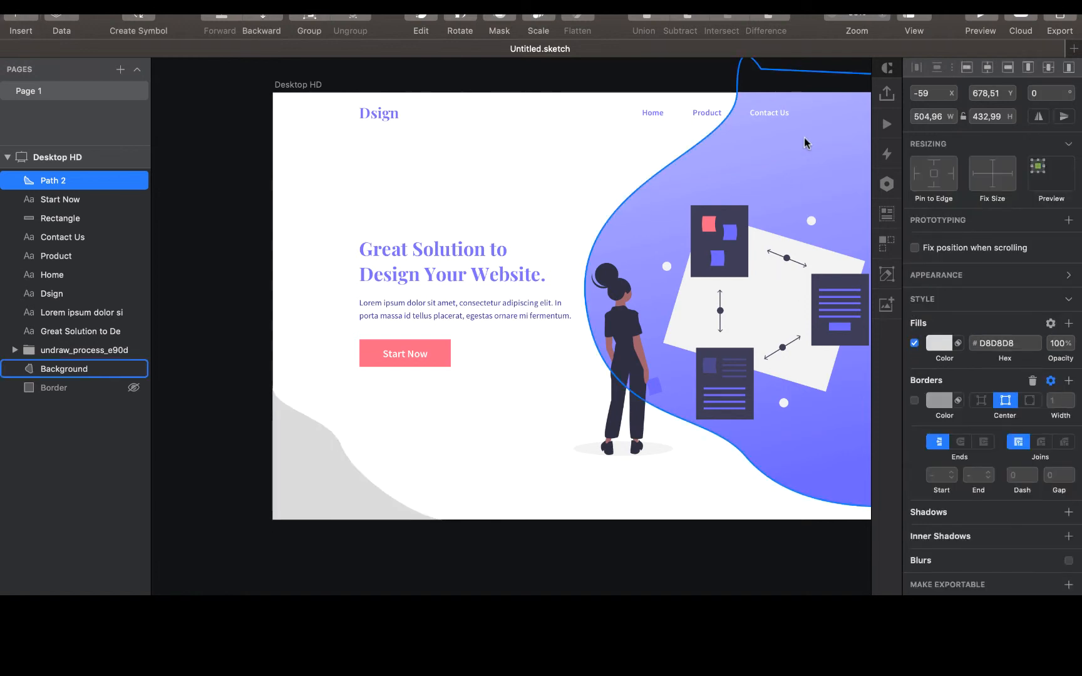
# - Copy the style of the large Background shape and paste it onto the lower-left corner shape
pyautogui.rightClick(804, 137)
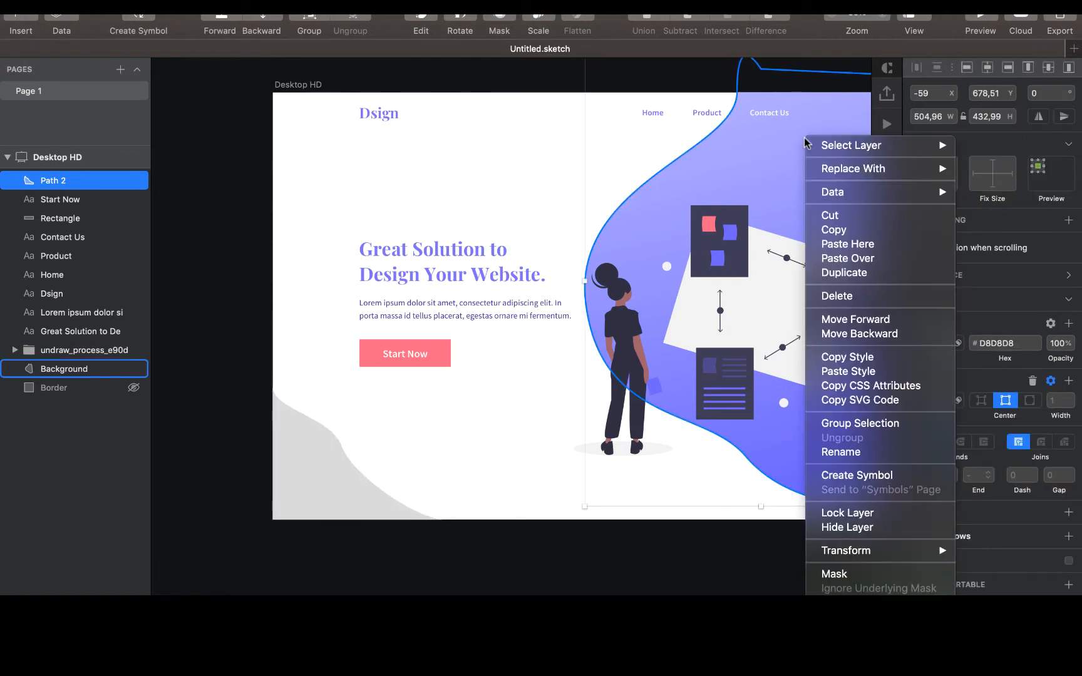
pyautogui.click(838, 355)
pyautogui.click(500, 573)
pyautogui.click(345, 497)
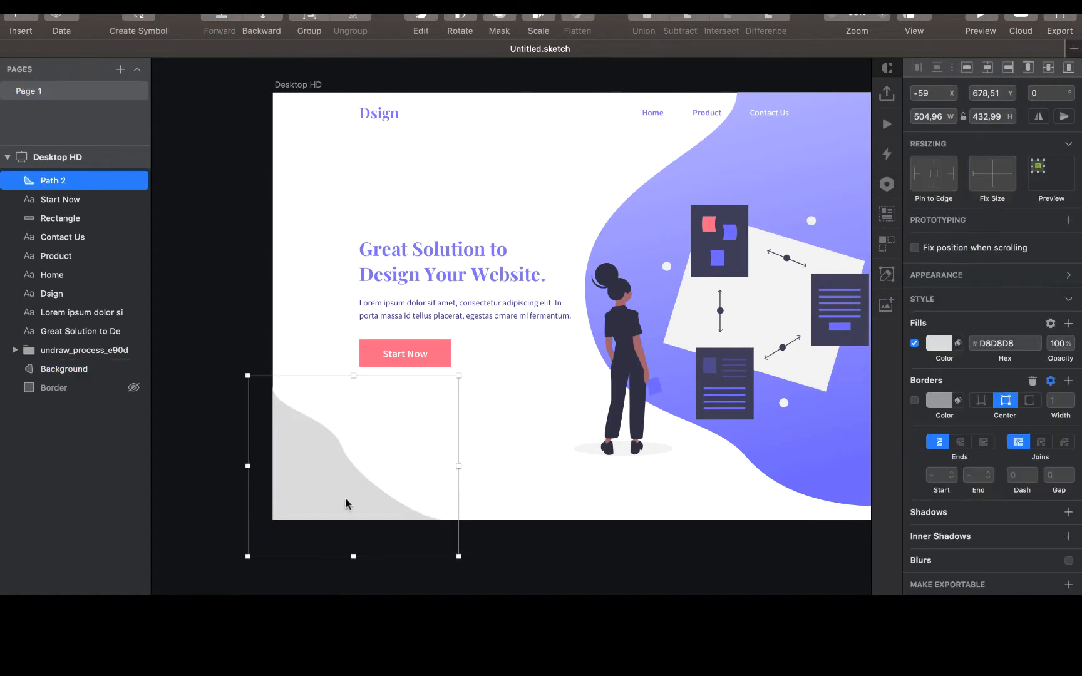
pyautogui.rightClick(345, 497)
pyautogui.click(404, 414)
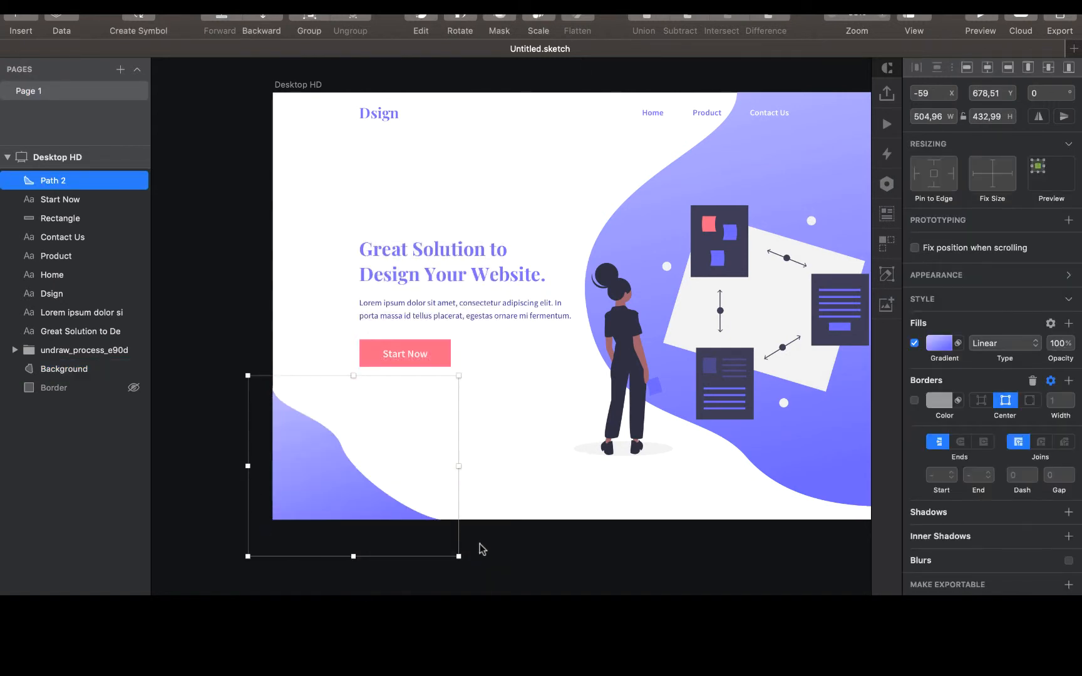
pyautogui.click(501, 556)
# - Reshape the corner shape's wavy edge by adjusting the curve handle of its middle anchor point
pyautogui.doubleClick(359, 492)
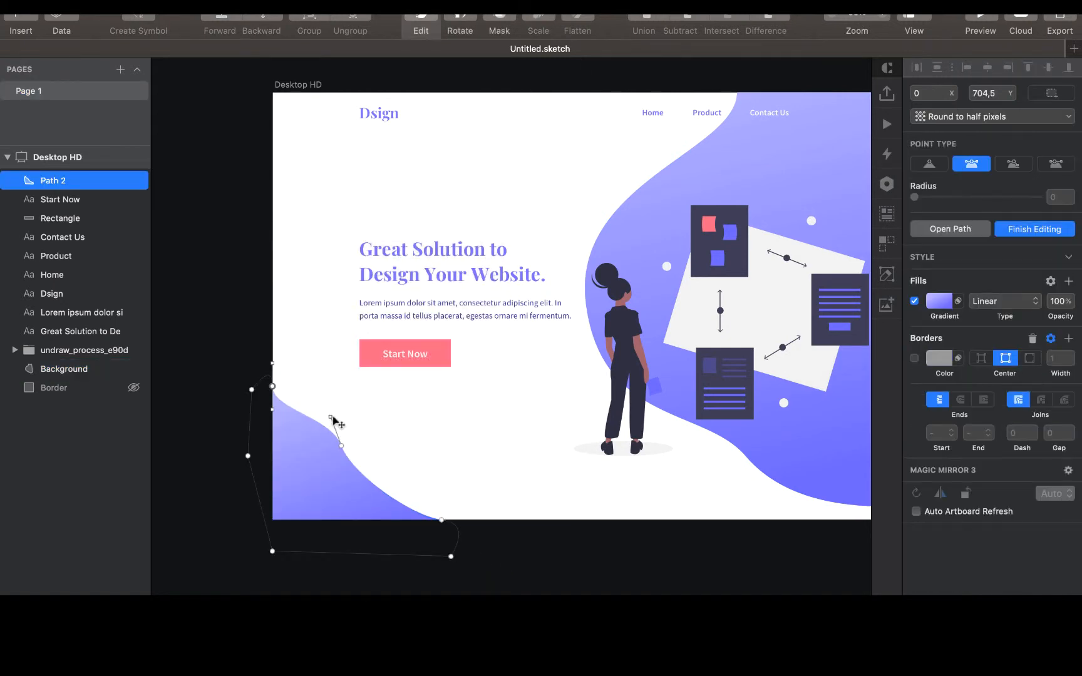
pyautogui.moveTo(331, 417); pyautogui.dragTo(300, 442)
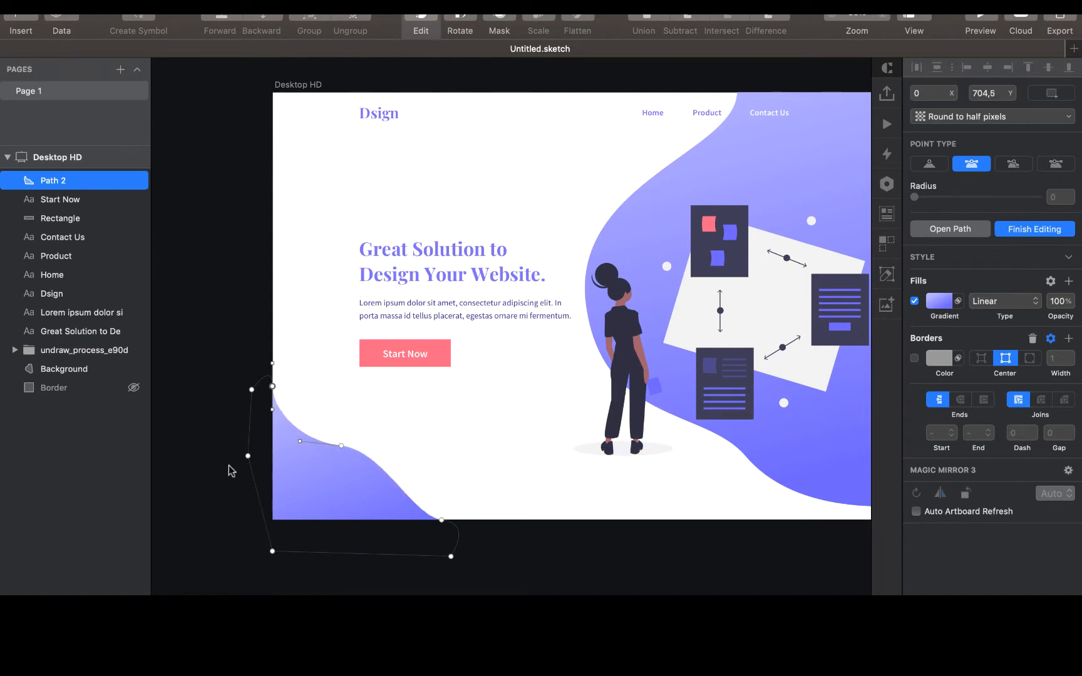
pyautogui.click(230, 471)
pyautogui.click(229, 472)
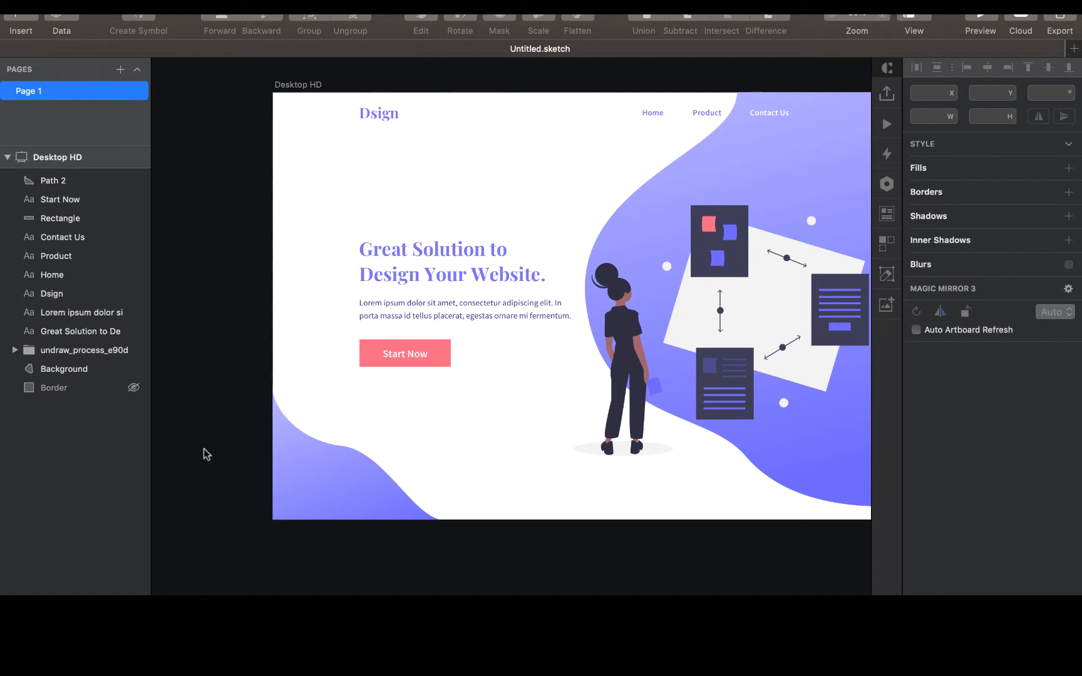
pyautogui.doubleClick(302, 473)
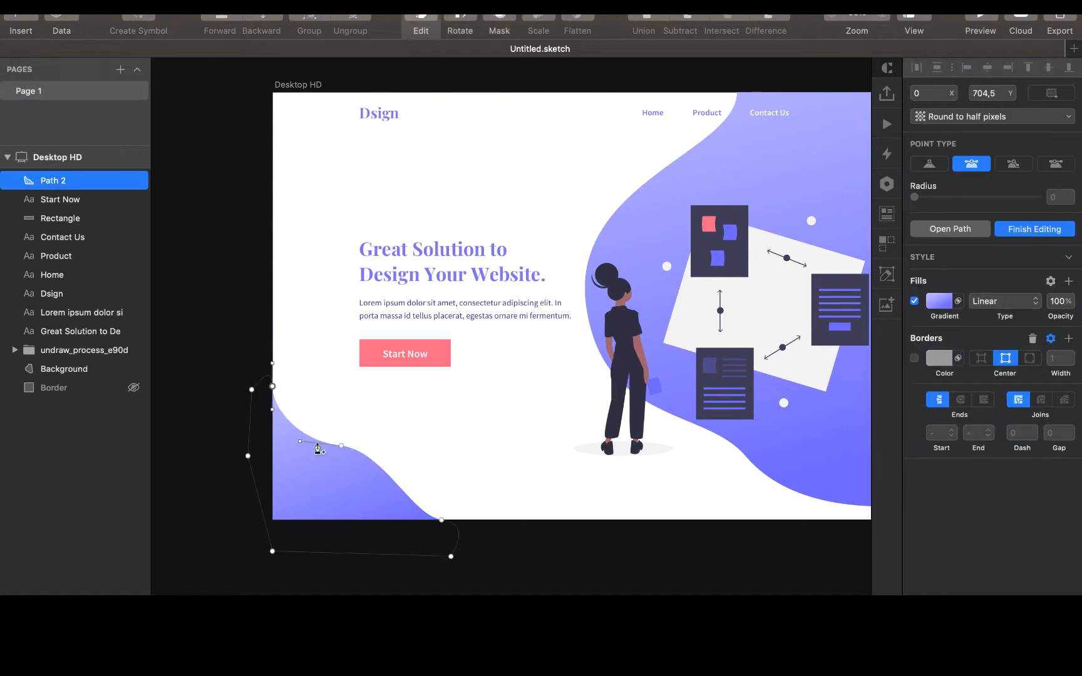
pyautogui.moveTo(343, 445); pyautogui.dragTo(328, 410)
pyautogui.press('Escape')
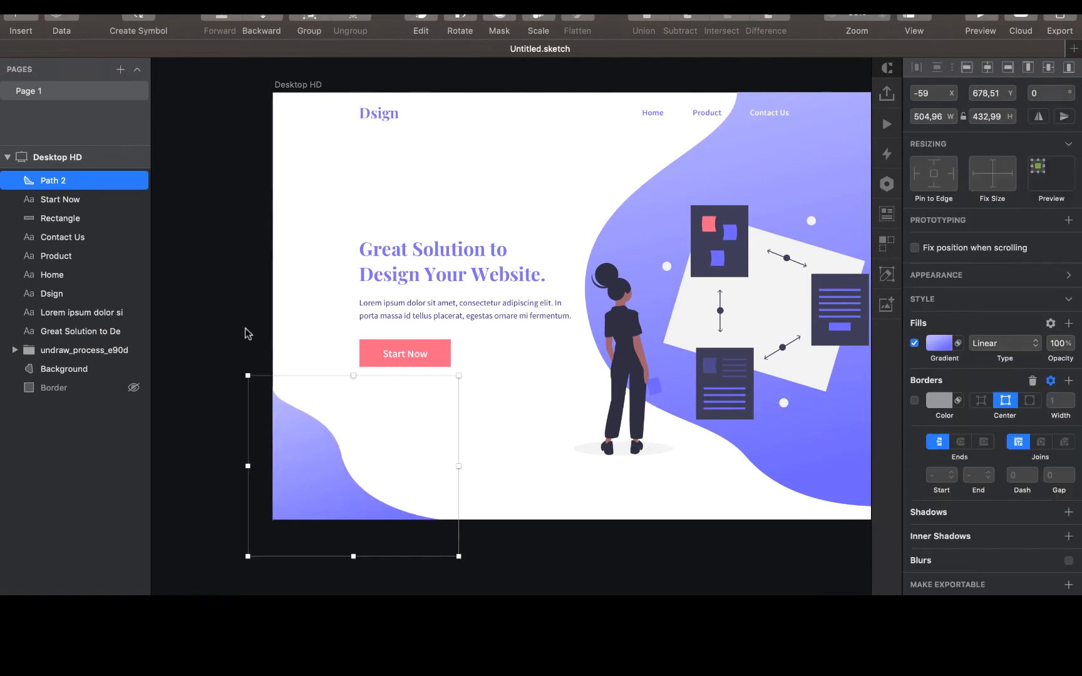
pyautogui.click(246, 328)
# - Change the logo text from Dsign to Website
pyautogui.scroll(-3, 259, 255)
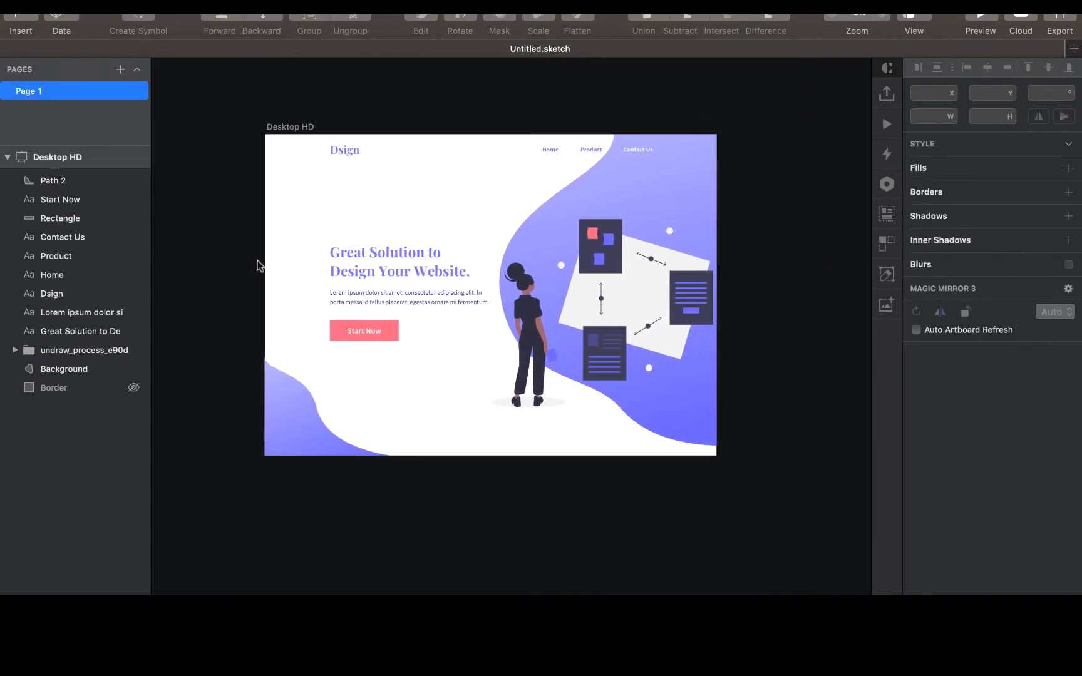
pyautogui.hscroll(2, 282, 225)
pyautogui.scroll(3, 319, 172)
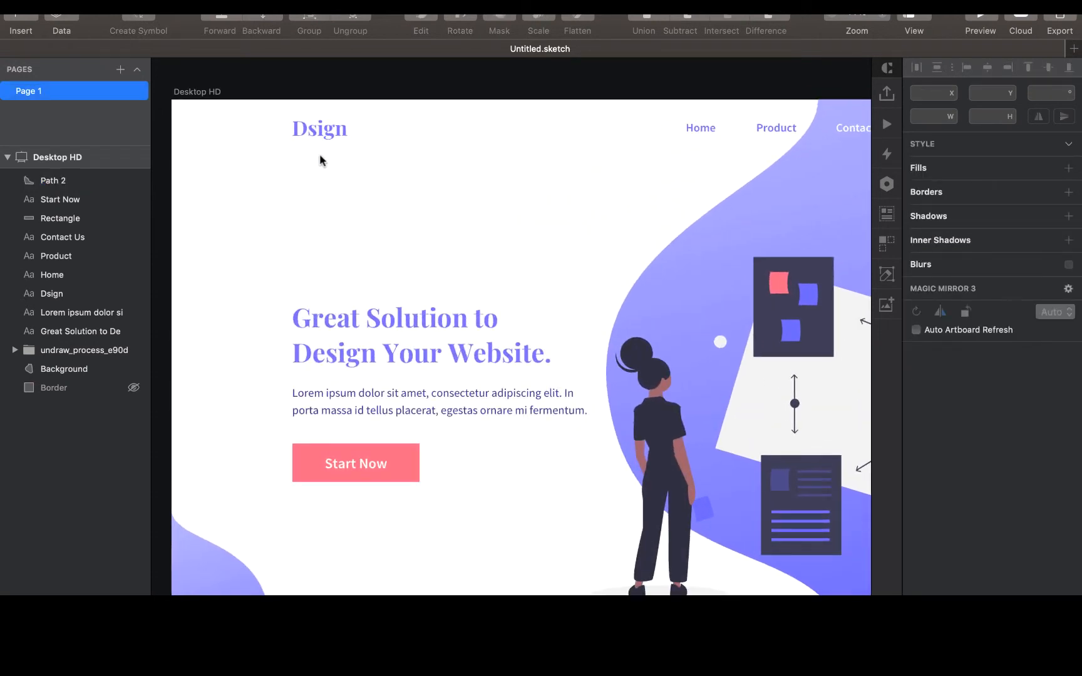
pyautogui.click(321, 129)
pyautogui.doubleClick(321, 128)
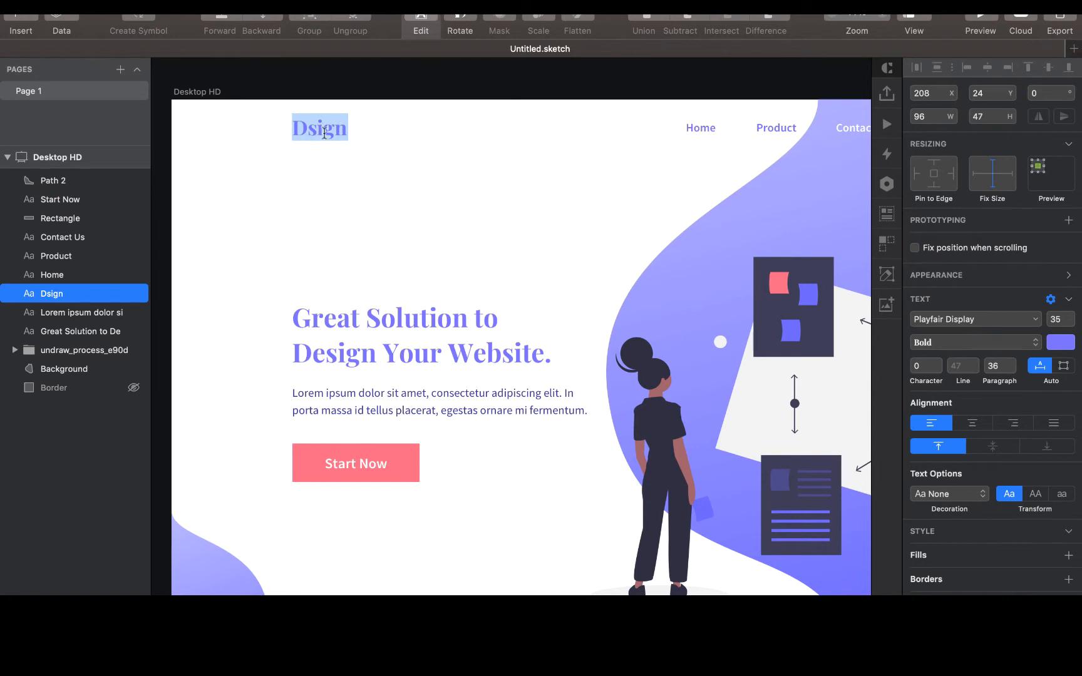
pyautogui.write('Website')
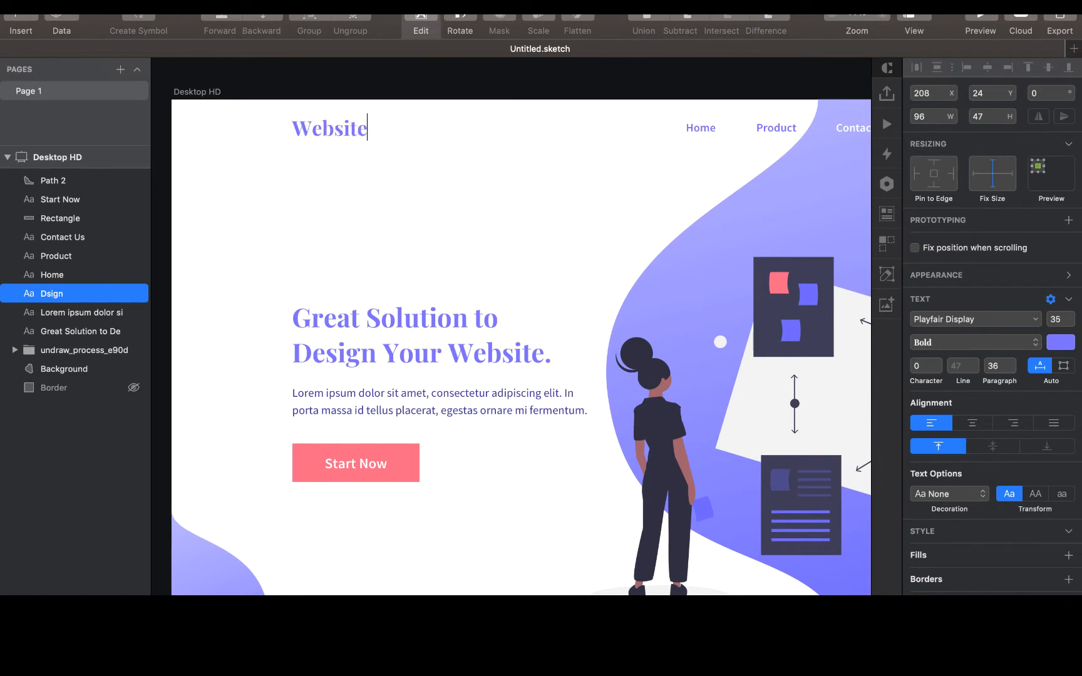
pyautogui.press('Escape')
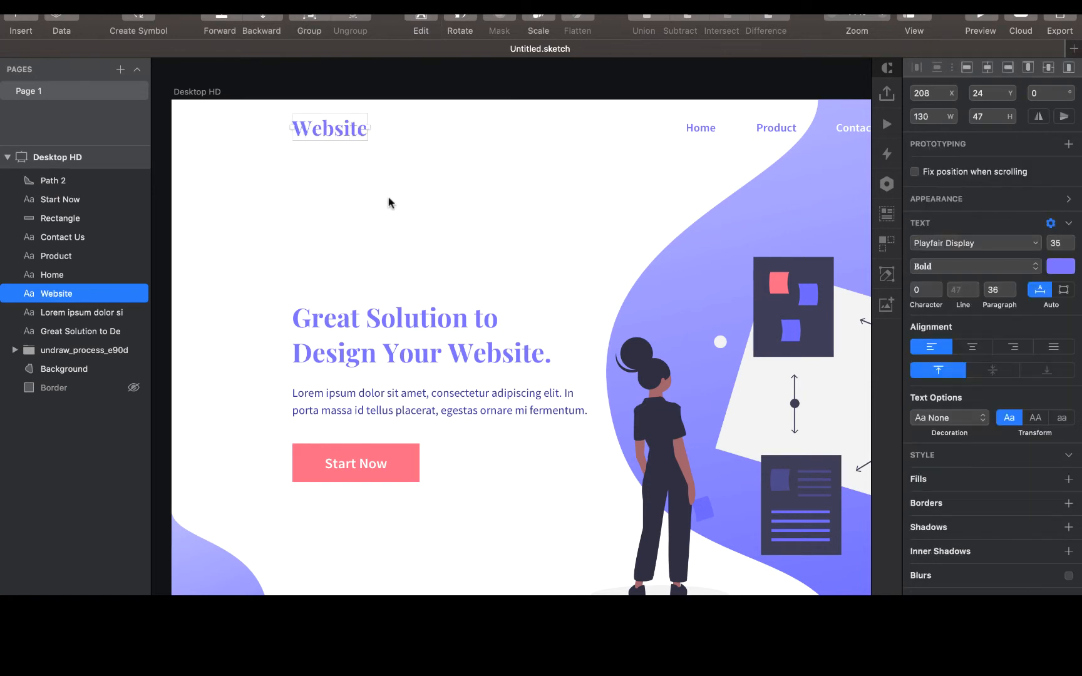
pyautogui.click(319, 231)
# - Draw a 1440 by 1024 rectangle covering the whole Desktop HD artboard and turn off its border
pyautogui.scroll(-3, 318, 230)
pyautogui.scroll(-3, 318, 229)
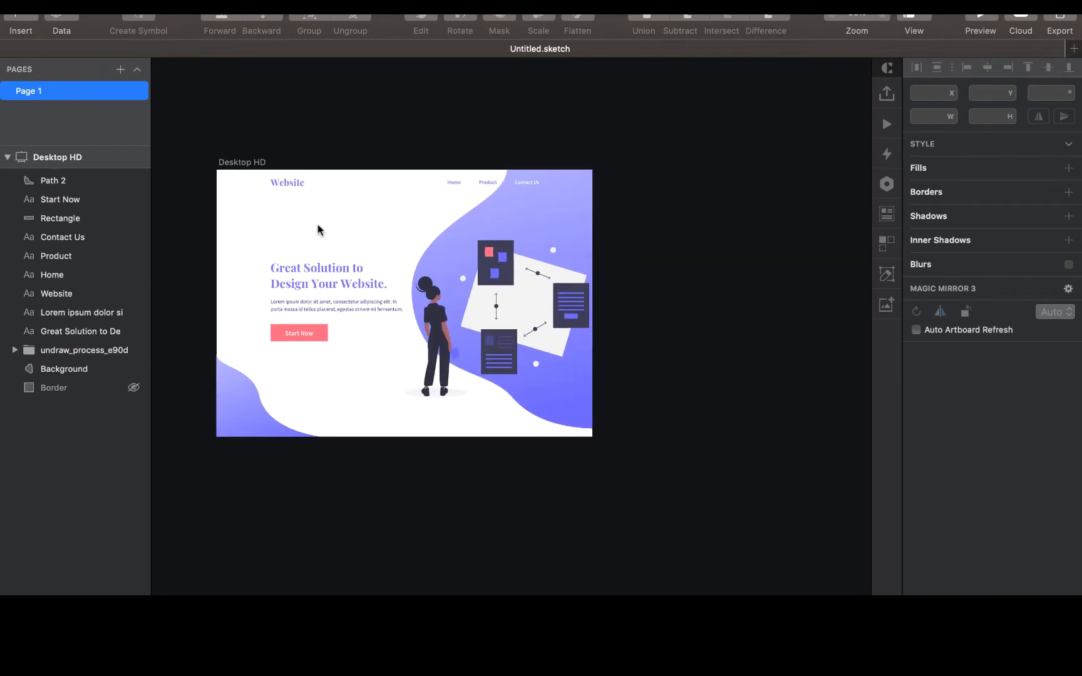
pyautogui.press('r')
pyautogui.moveTo(210, 170)
pyautogui.mouseDown()
pyautogui.moveTo(681, 483)
pyautogui.moveTo(586, 436)
pyautogui.mouseUp()
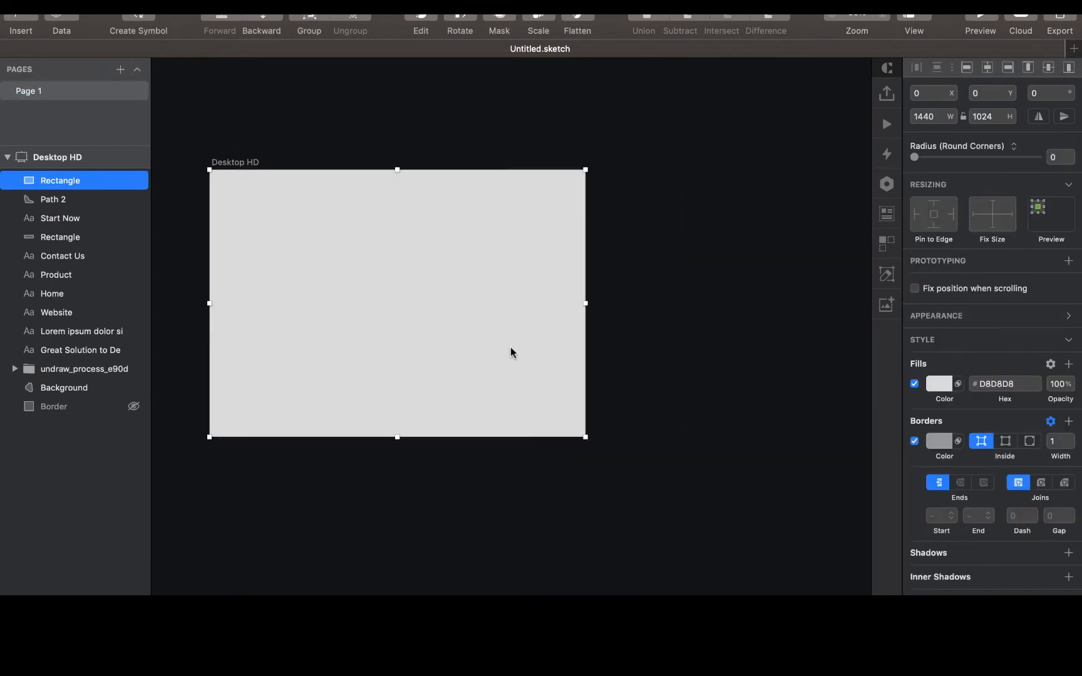
pyautogui.click(914, 440)
pyautogui.click(637, 381)
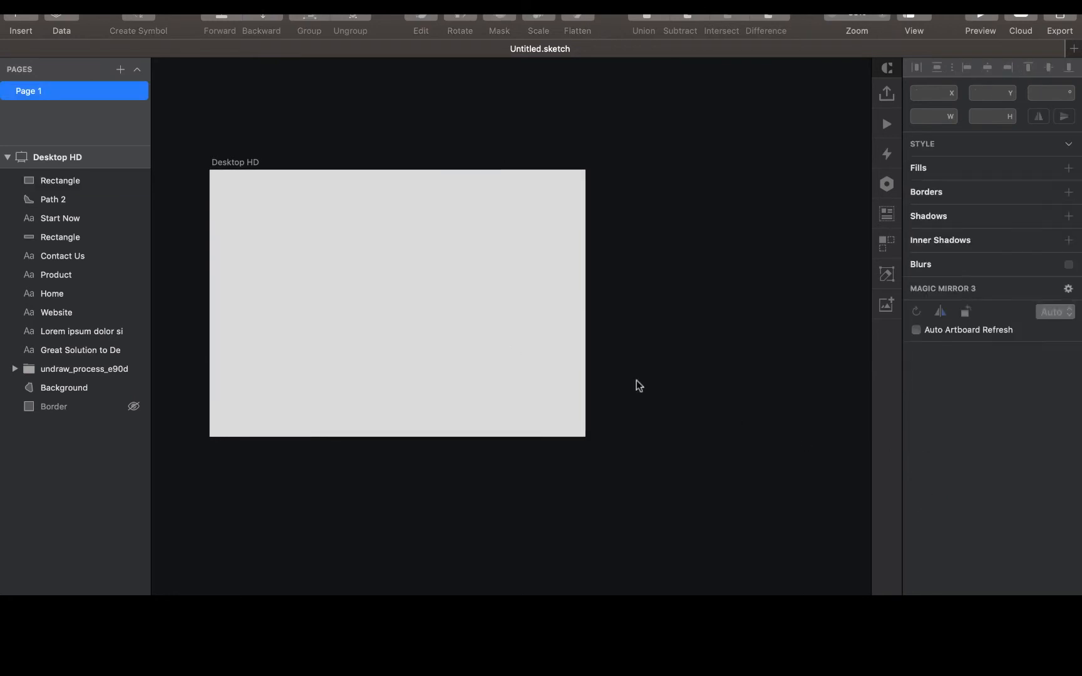
# - Paste the copied gradient style onto the full-artboard rectangle and make the gradient's light upper stop fully transparent
pyautogui.rightClick(548, 176)
pyautogui.click(586, 411)
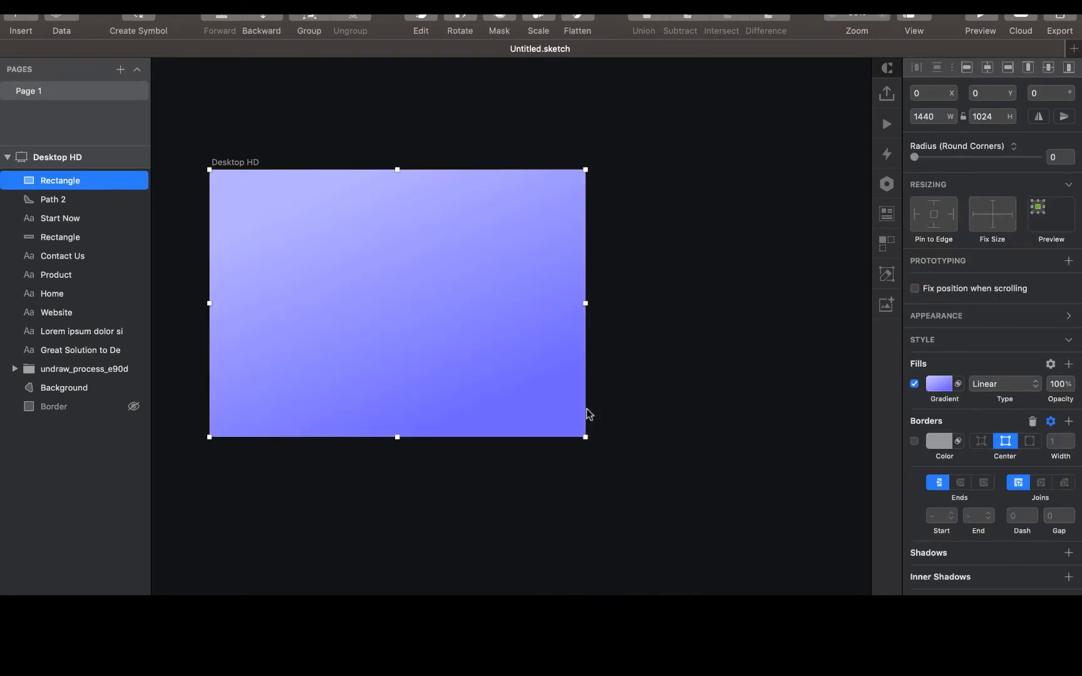
pyautogui.click(942, 383)
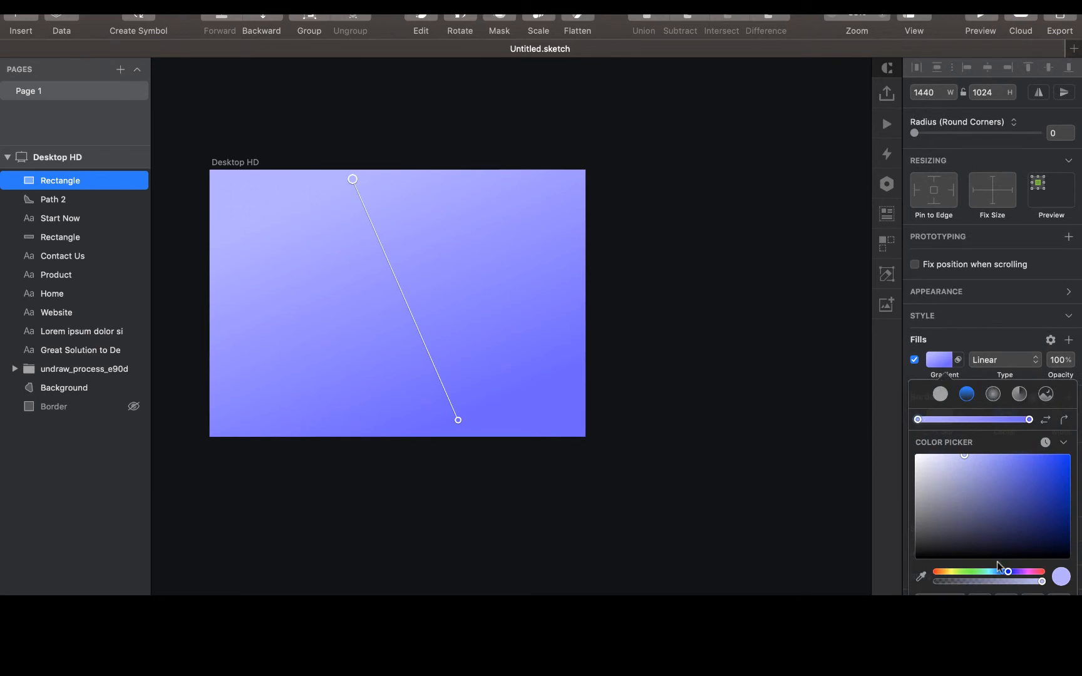
pyautogui.moveTo(1042, 583); pyautogui.dragTo(935, 582)
pyautogui.click(515, 494)
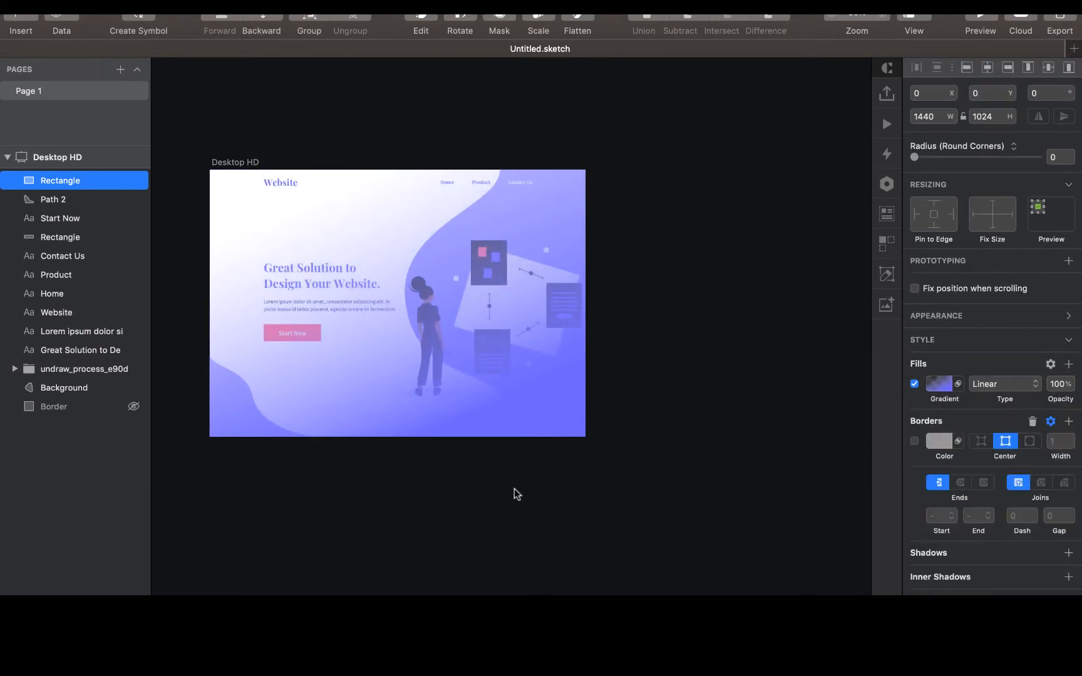
# - Make the full-artboard rectangle's gradient run vertically, starting above the artboard's top edge and ending near its bottom edge
pyautogui.click(939, 384)
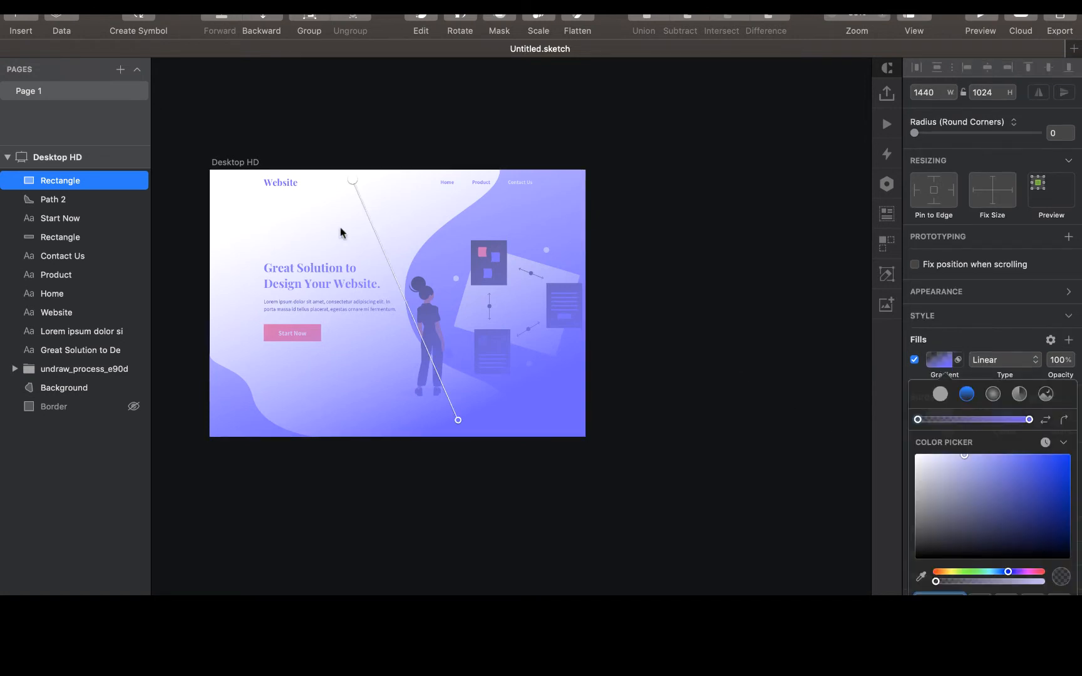
pyautogui.moveTo(363, 174); pyautogui.dragTo(378, 137)
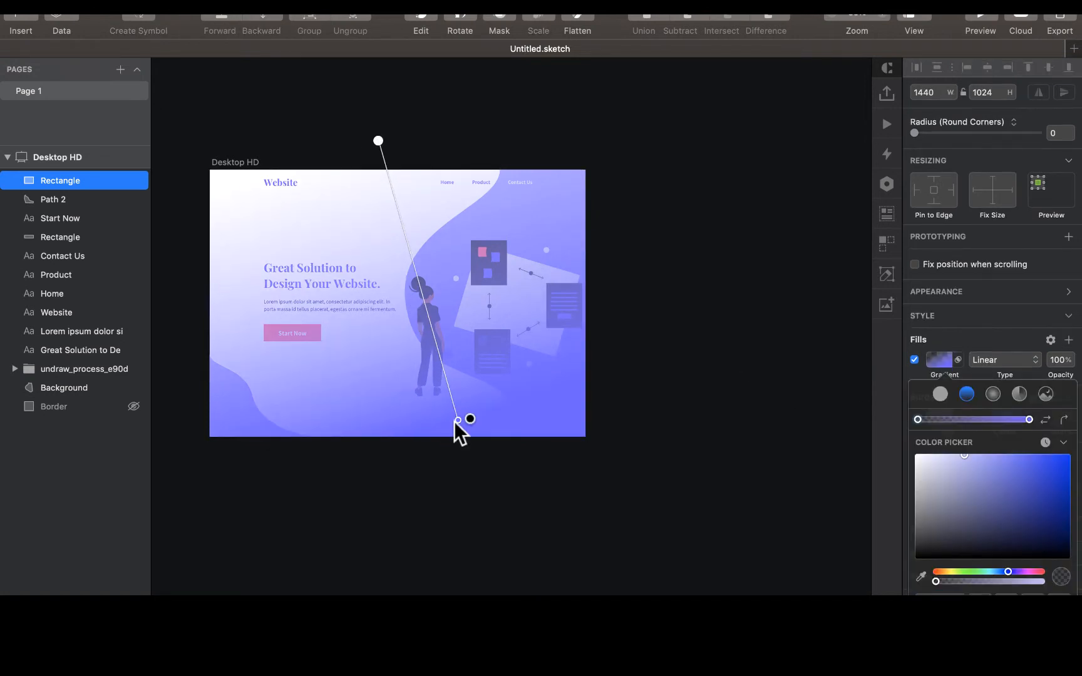
pyautogui.moveTo(458, 419); pyautogui.dragTo(378, 426)
pyautogui.click(381, 505)
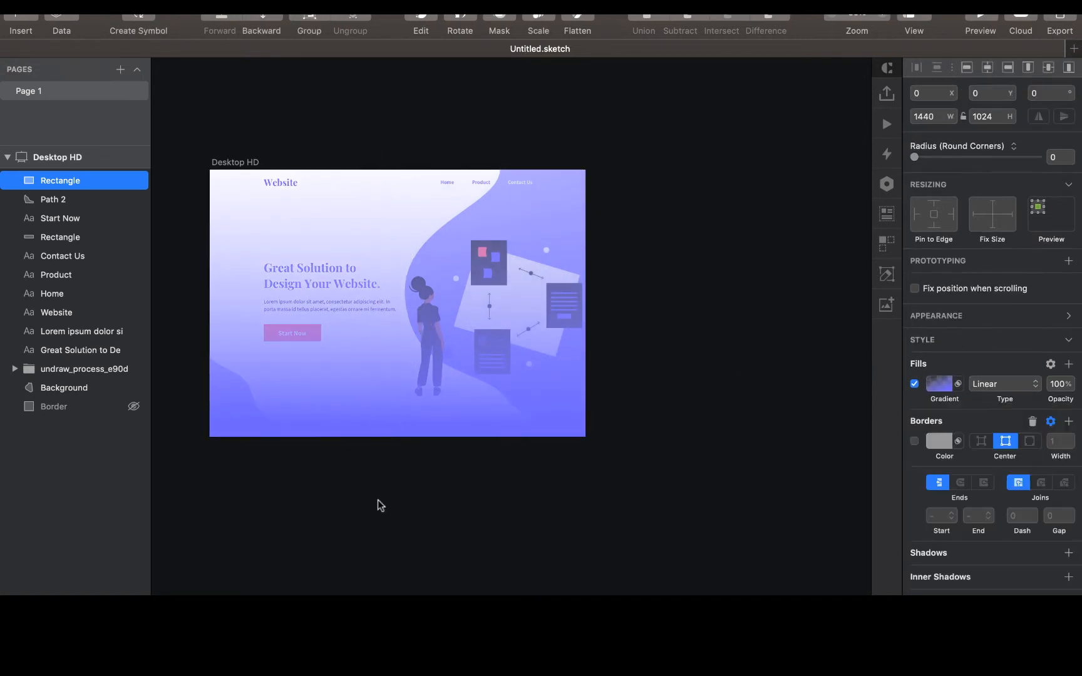
# - Move the full-artboard rectangle beneath the Background layer and extend its gradient's end to just below the artboard
pyautogui.moveTo(73, 182); pyautogui.dragTo(80, 398)
pyautogui.click(311, 531)
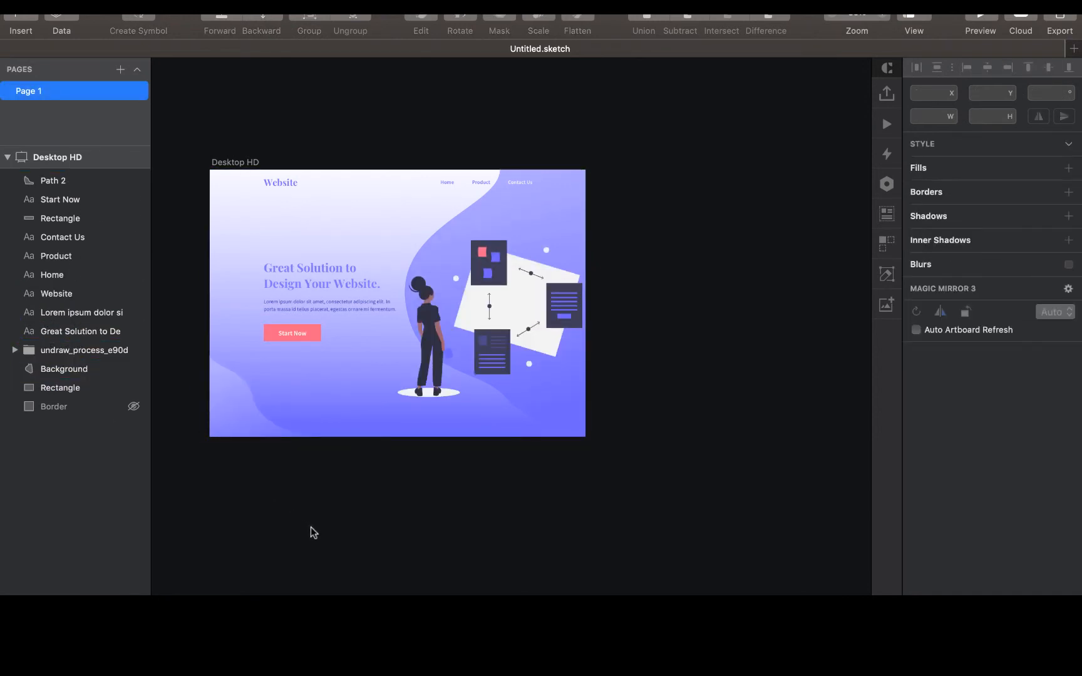
pyautogui.click(88, 388)
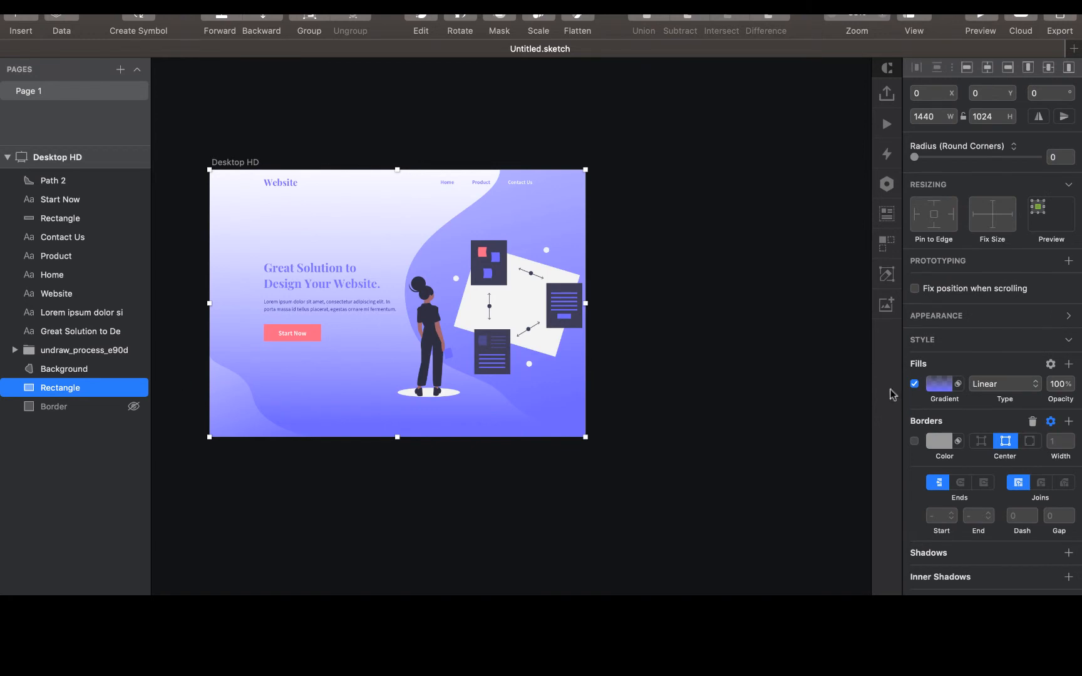
pyautogui.click(939, 383)
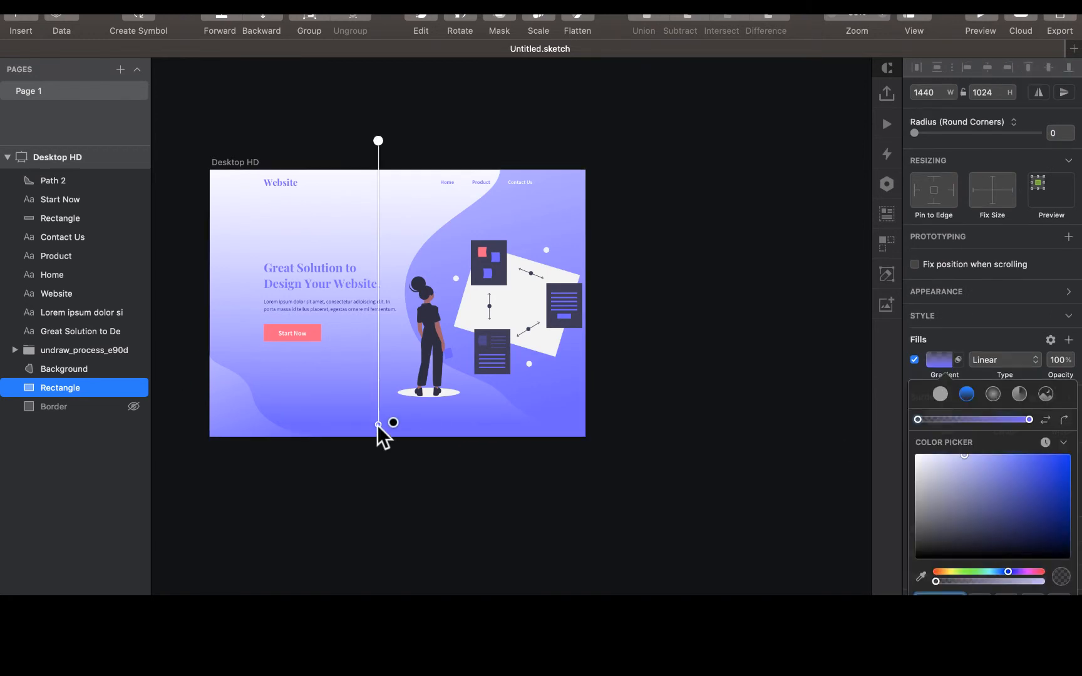
pyautogui.moveTo(378, 424)
pyautogui.mouseDown()
pyautogui.moveTo(377, 478)
pyautogui.moveTo(378, 441)
pyautogui.mouseUp()
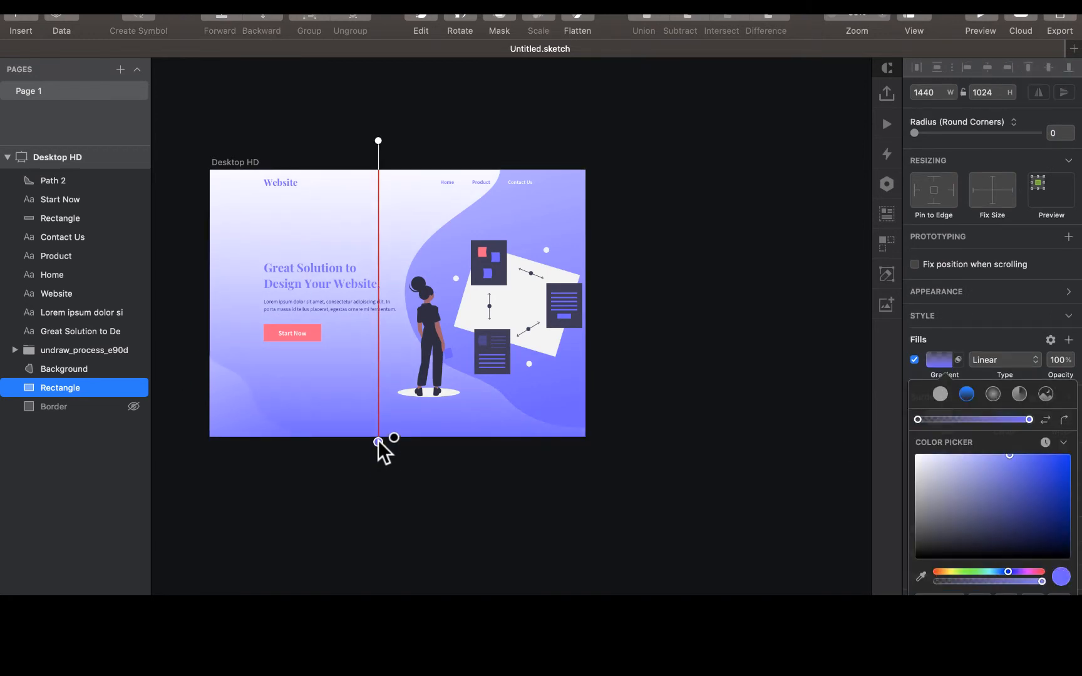
# - Redirect the lower-left corner shape's gradient diagonally, starting outside the artboard's left edge and ending near the artboard's bottom edge
pyautogui.click(233, 393)
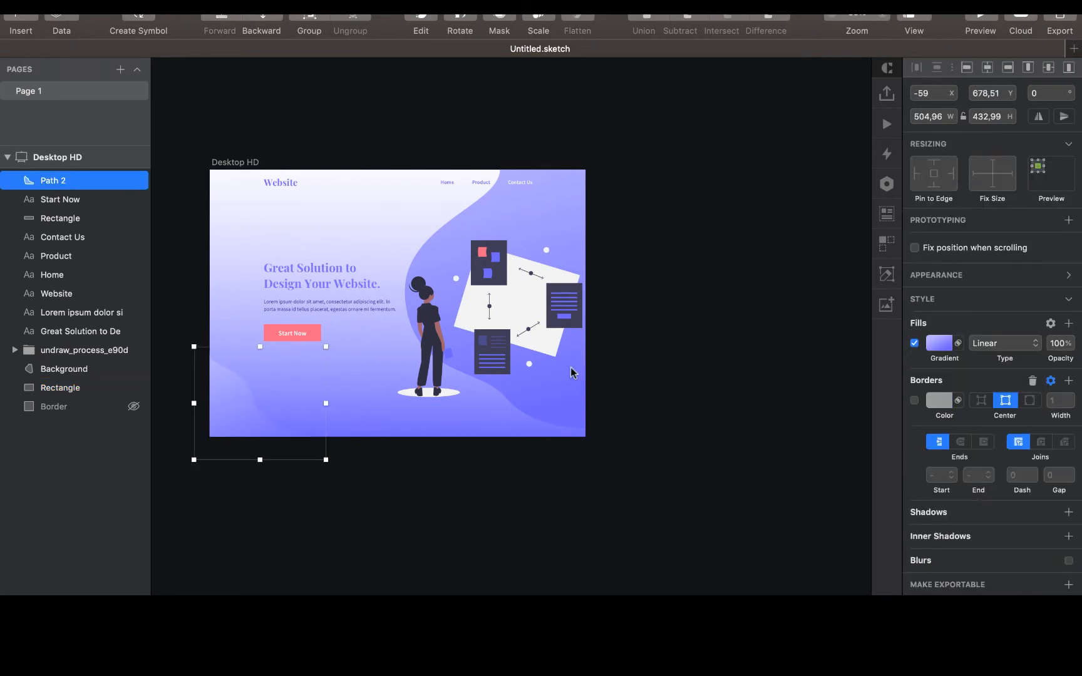
pyautogui.click(939, 343)
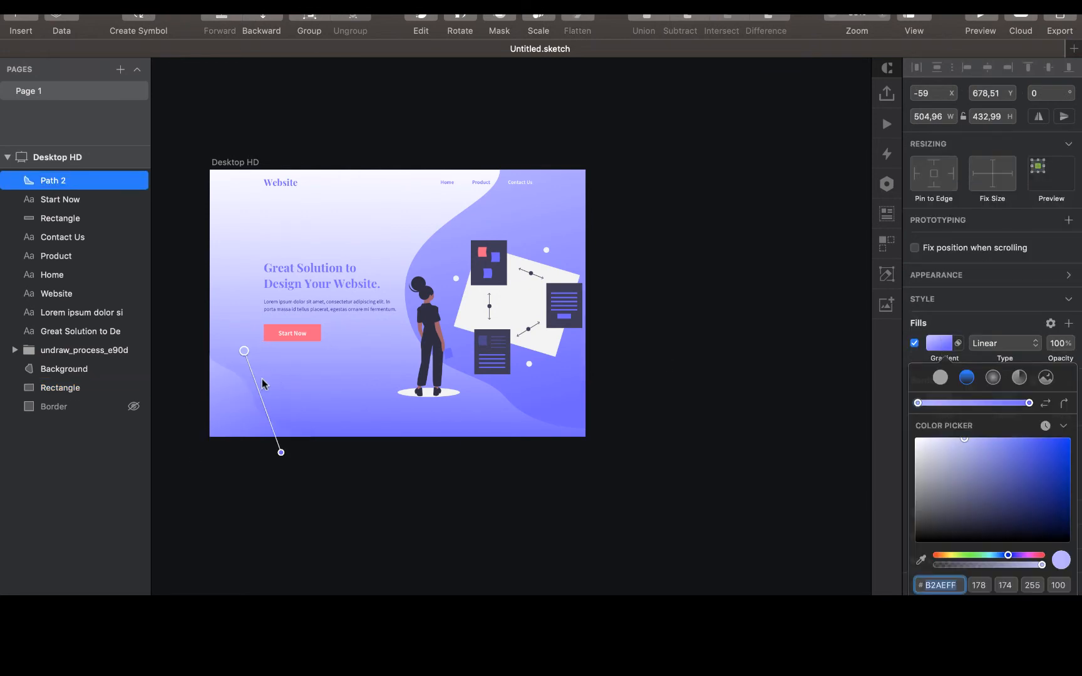
pyautogui.moveTo(279, 446); pyautogui.dragTo(251, 426)
pyautogui.moveTo(244, 351); pyautogui.dragTo(182, 347)
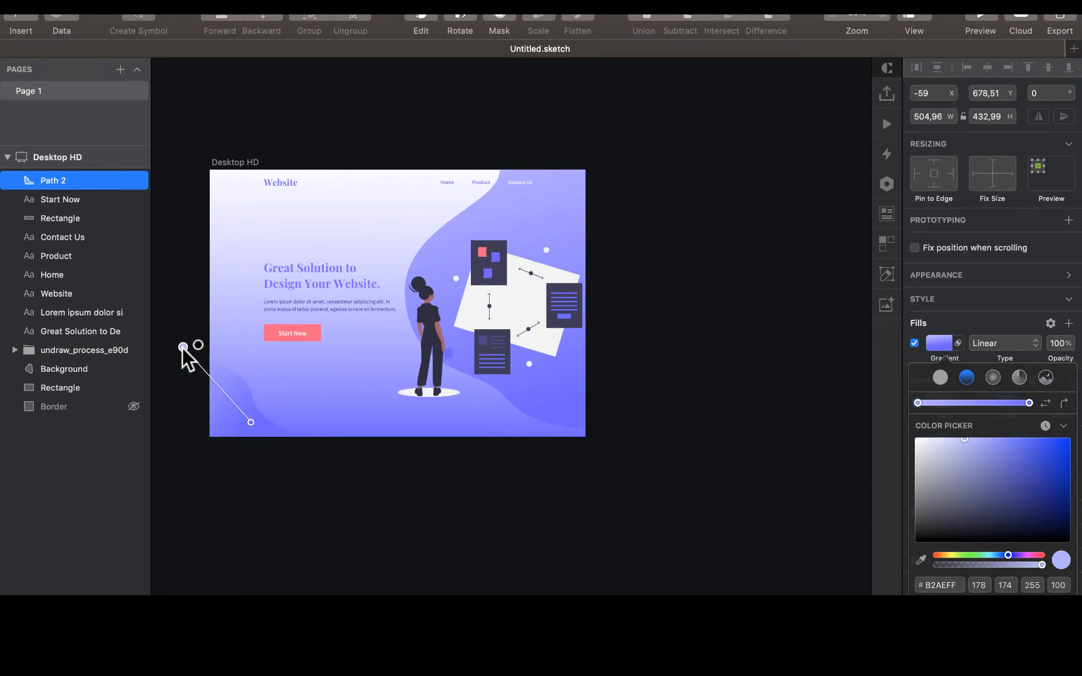
# - Adjust the end point of the lower-left corner shape's diagonal gradient near the artboard's bottom edge
pyautogui.moveTo(251, 423); pyautogui.dragTo(268, 449)
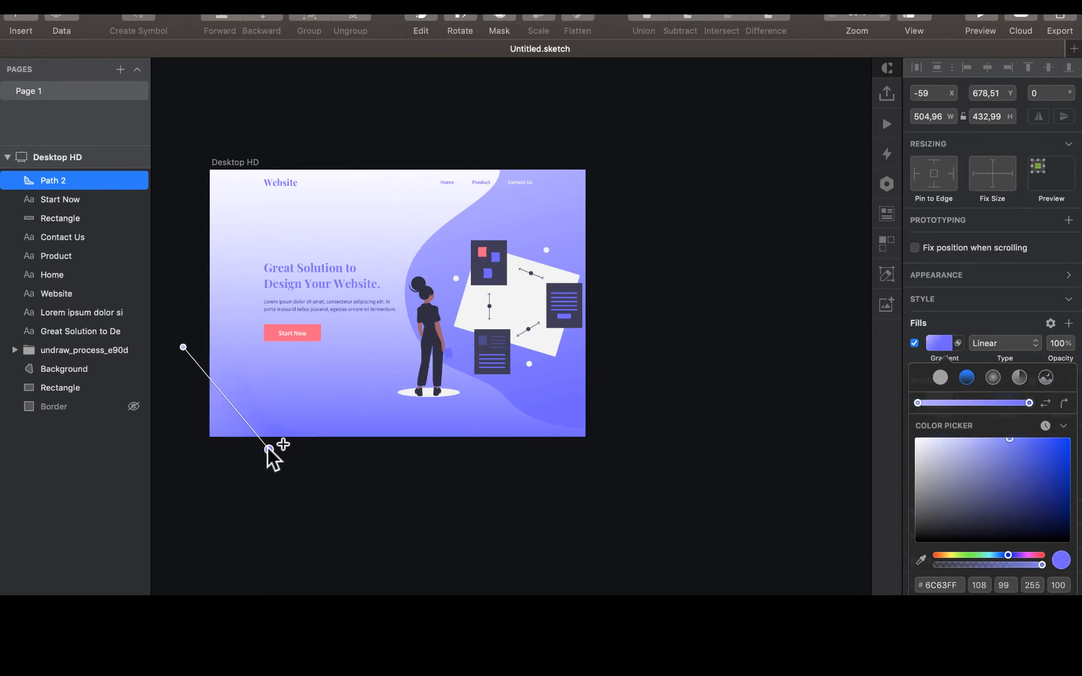
pyautogui.click(247, 423)
pyautogui.click(249, 478)
pyautogui.click(248, 479)
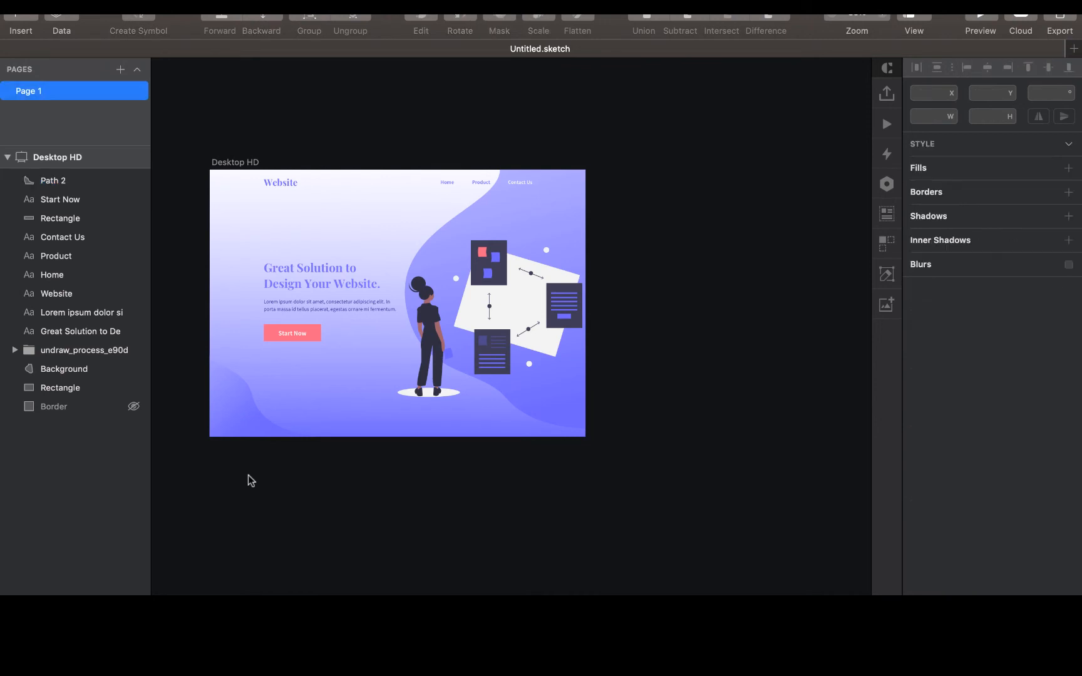
# - Change the text color of the heading "Great Solution to Design Your Website." to hex 111
pyautogui.click(300, 275)
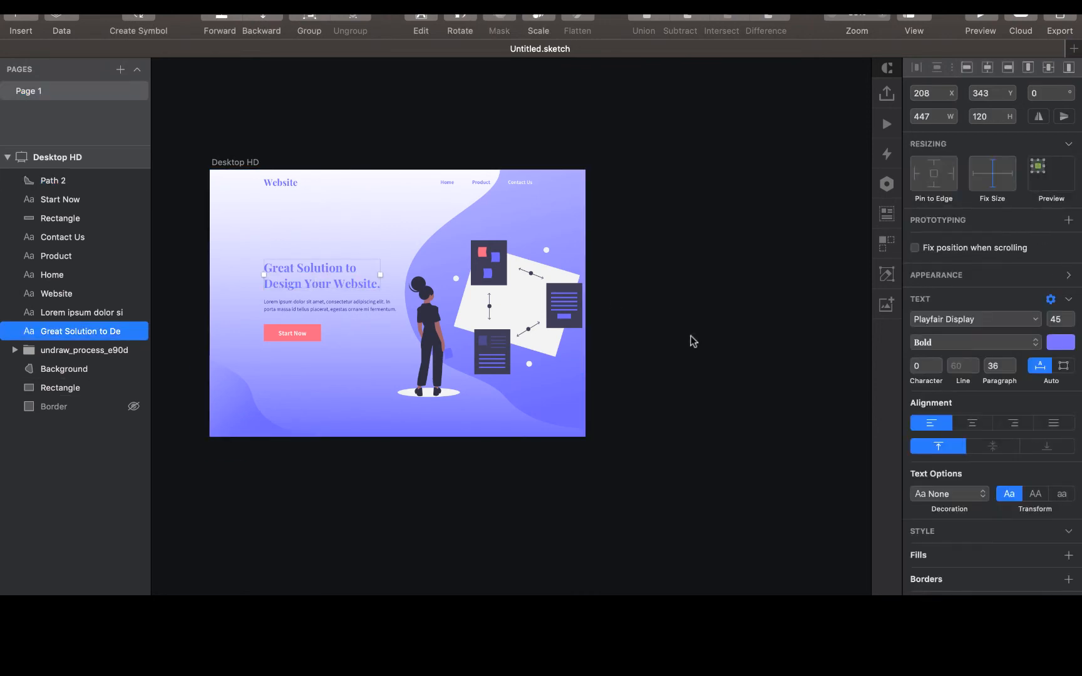
pyautogui.scroll(3, 244, 506)
pyautogui.scroll(2, 244, 507)
pyautogui.hscroll(2, 332, 319)
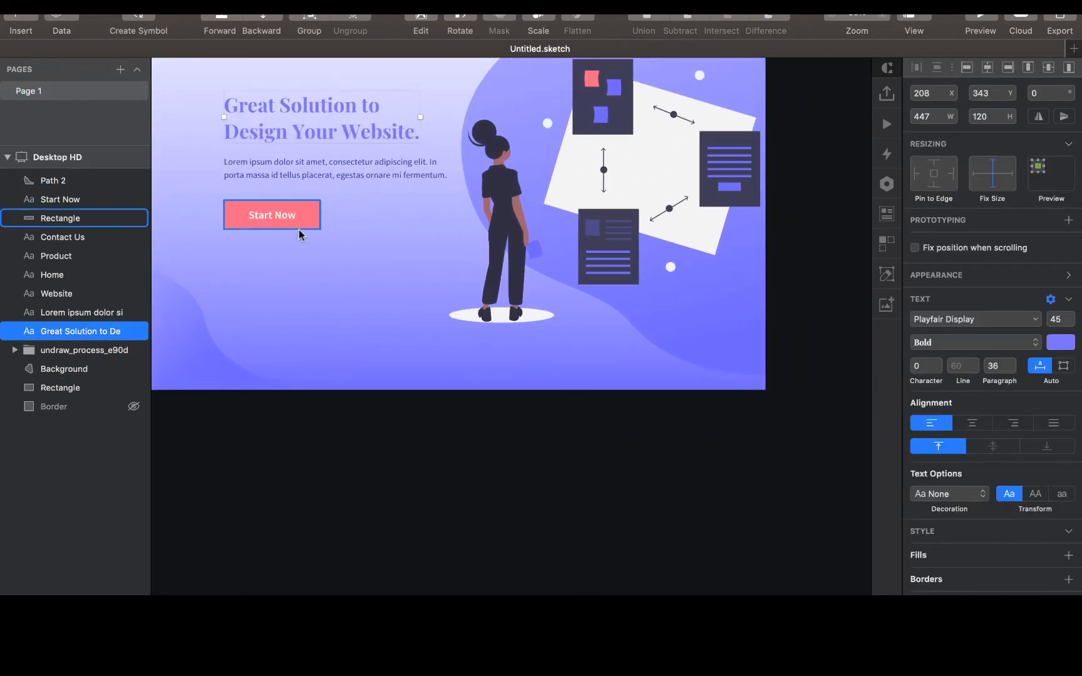
pyautogui.click(1060, 342)
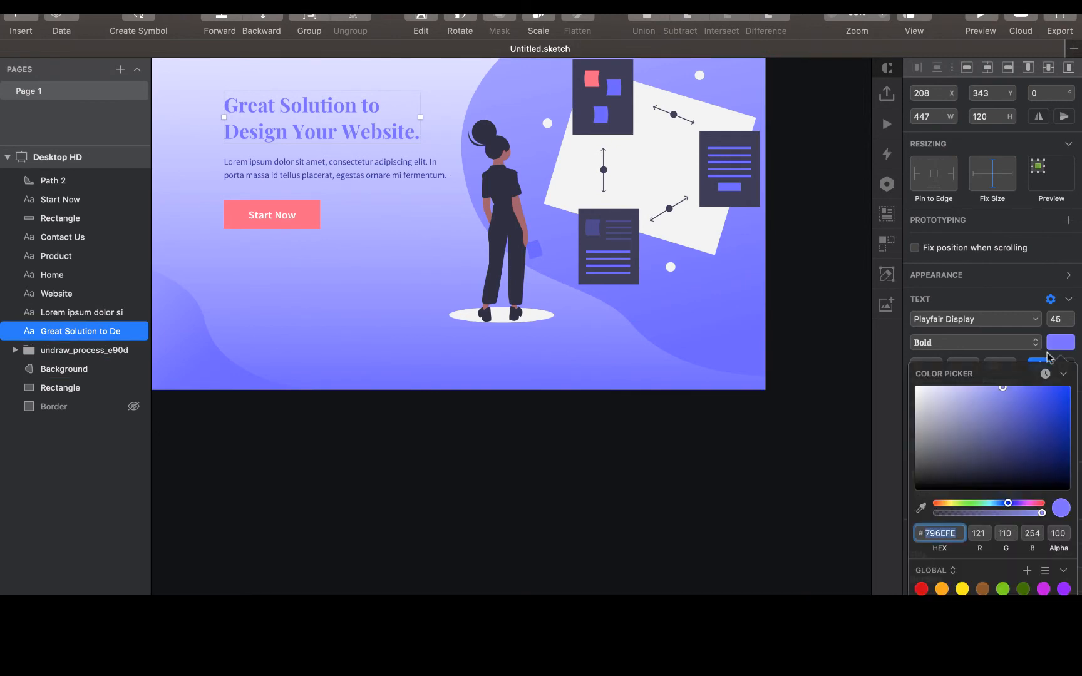
pyautogui.moveTo(984, 395); pyautogui.dragTo(883, 362)
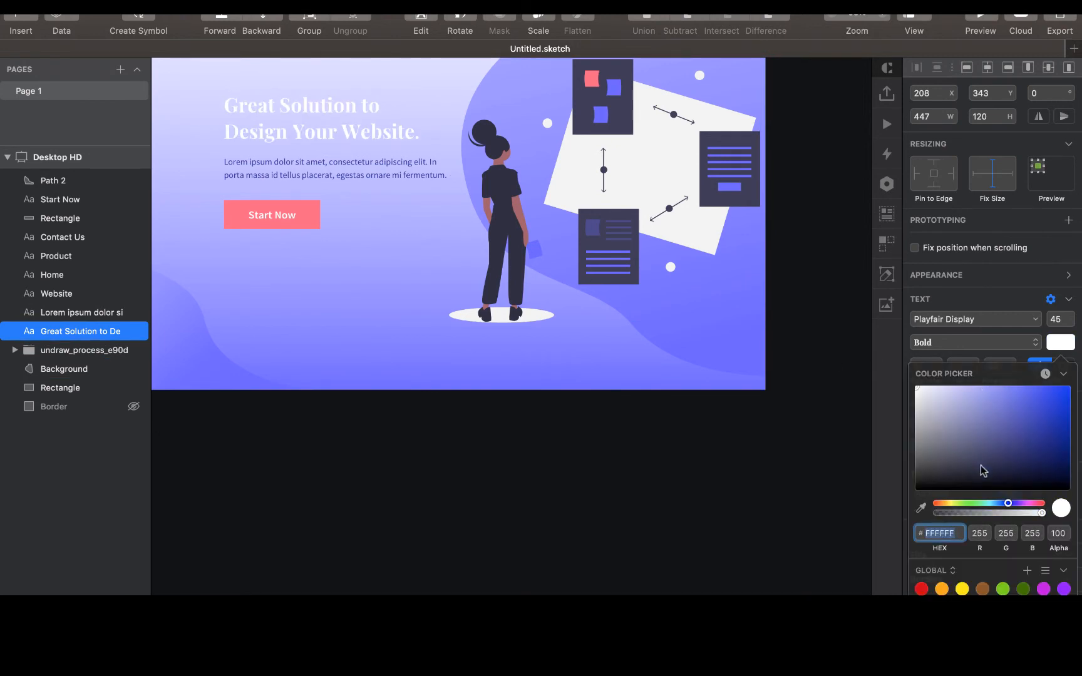
pyautogui.write('111')
pyautogui.press('Return')
pyautogui.click(393, 498)
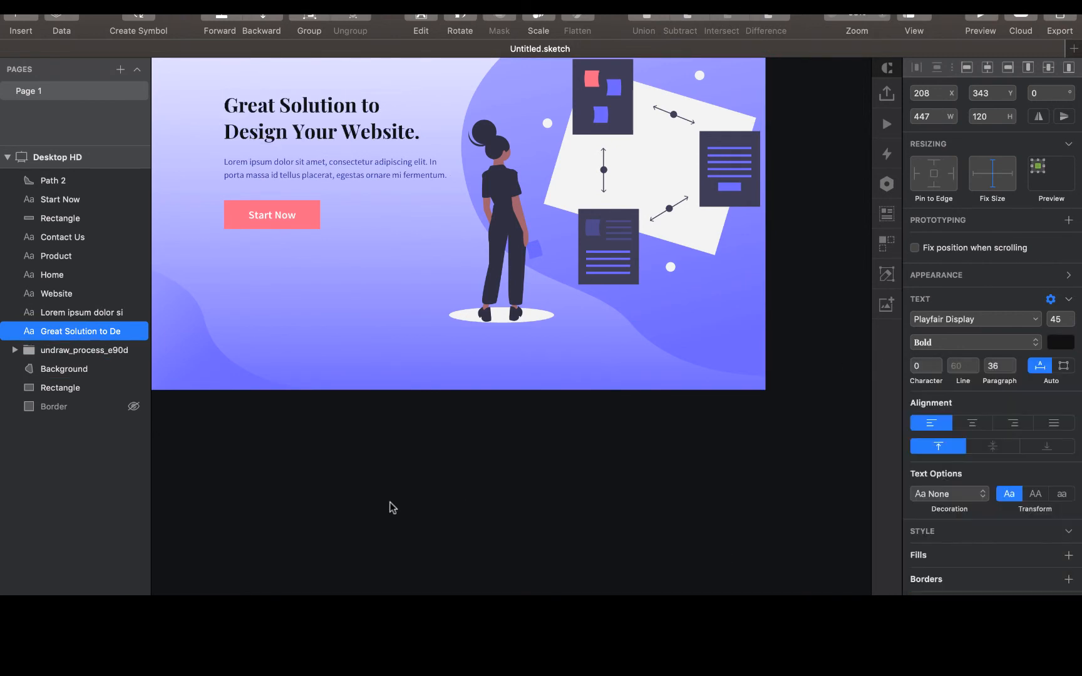
# - Change the text color of the lorem ipsum paragraph below the heading to hex 333
pyautogui.click(391, 174)
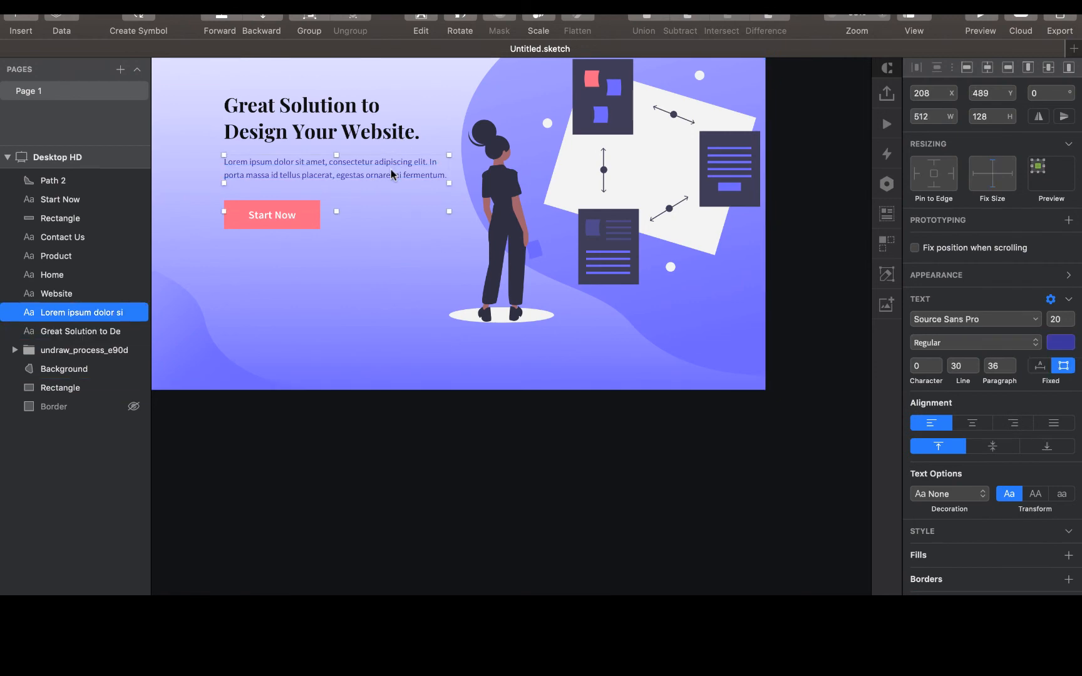
pyautogui.click(1062, 345)
pyautogui.write('333')
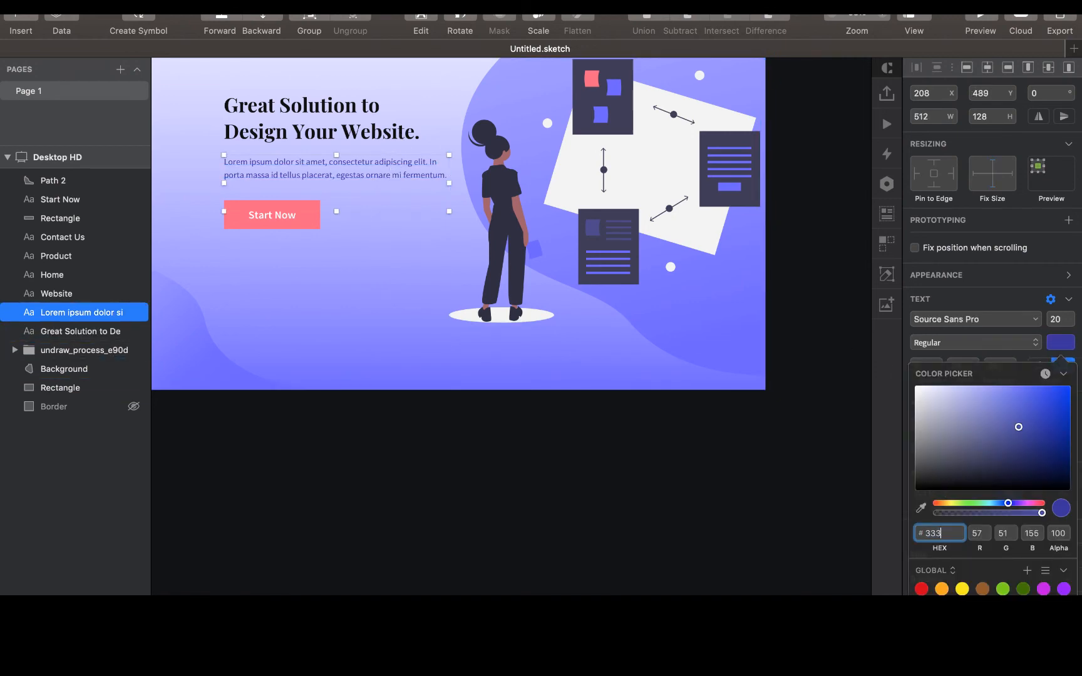
pyautogui.press('Return')
pyautogui.click(260, 423)
# - Shorten the paragraph's text box from its lower edge to a height of 77, clear of the Start Now button
pyautogui.scroll(3, 259, 422)
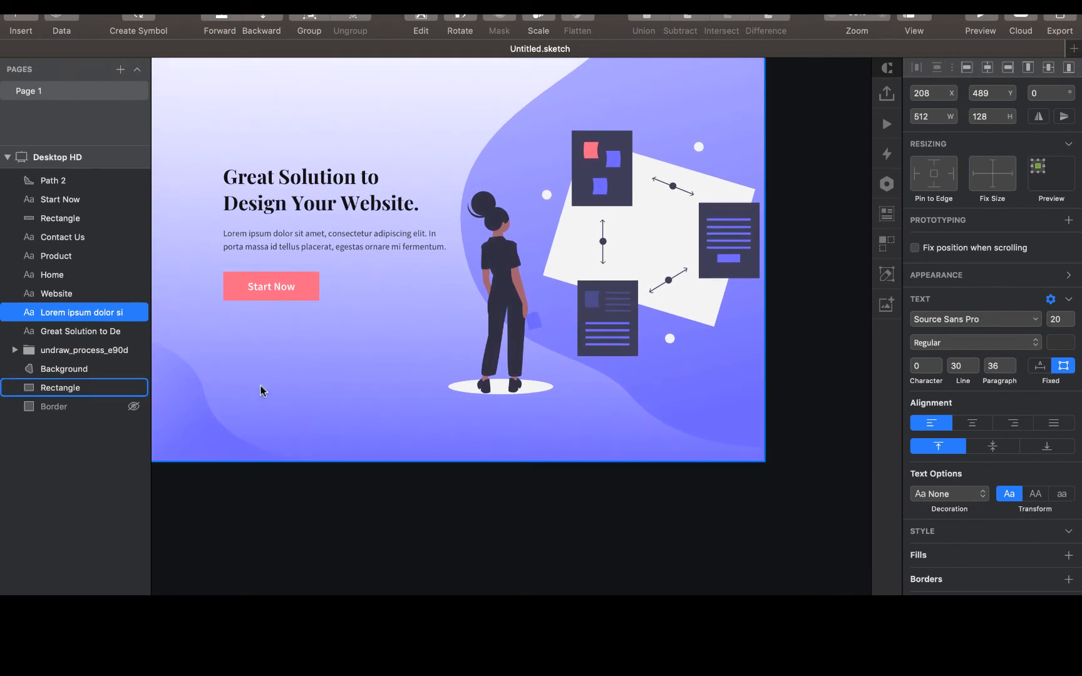
pyautogui.moveTo(335, 282); pyautogui.dragTo(334, 260)
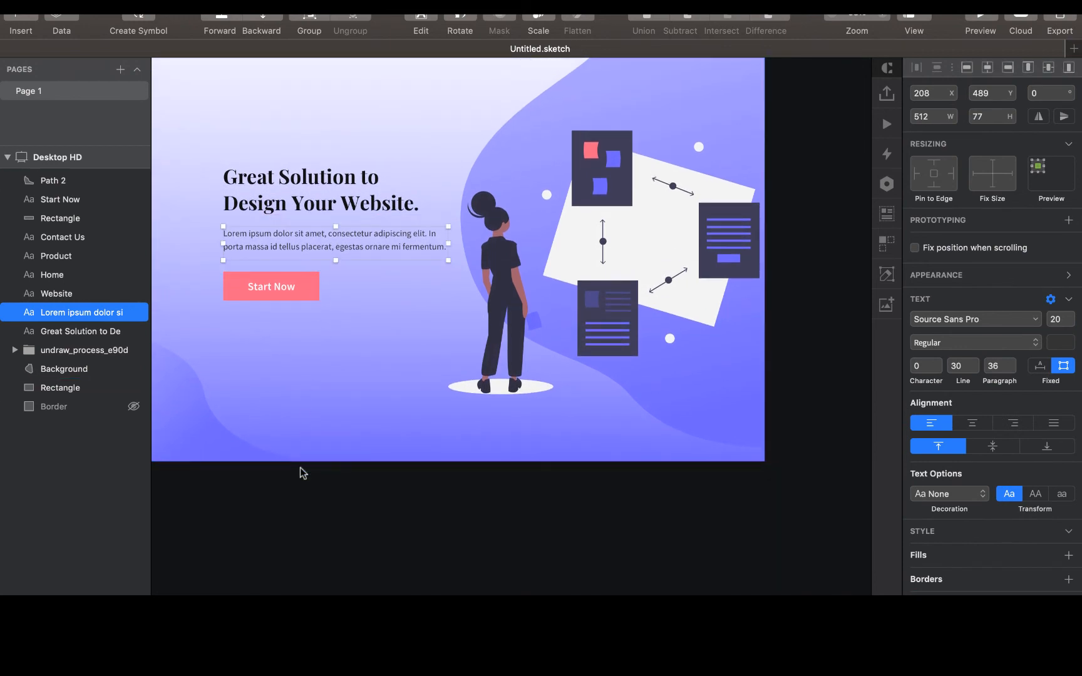
pyautogui.click(299, 468)
# - Move the Website logo and the Home, Product and Contact Us links slightly down together, placing the links at Y 55
pyautogui.scroll(-2, 300, 468)
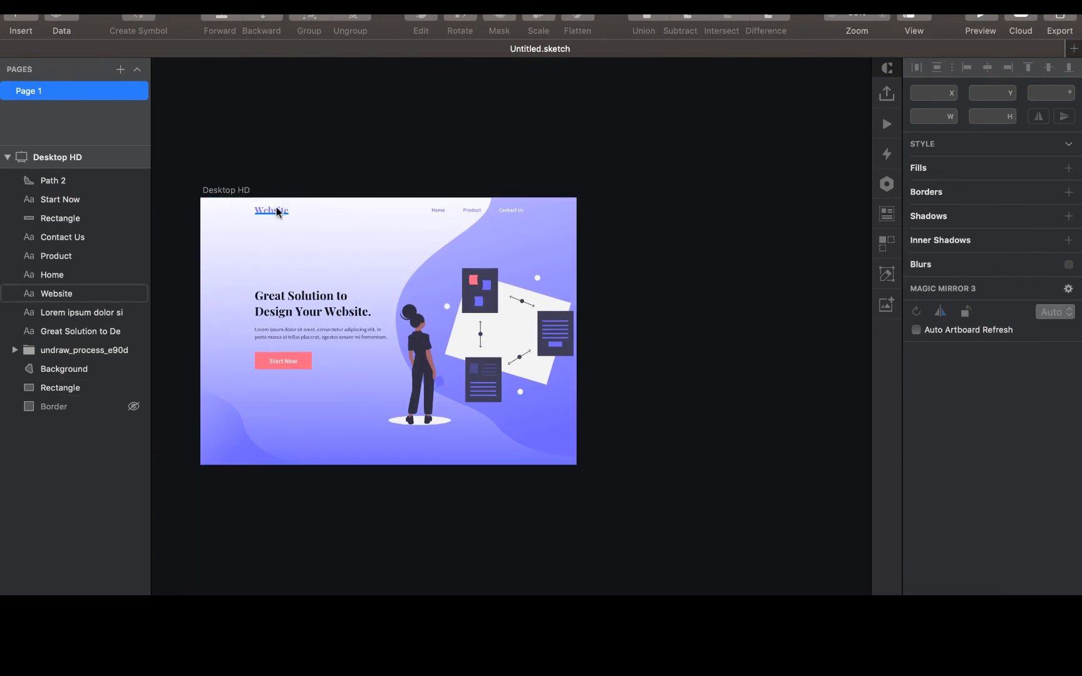
pyautogui.click(277, 212)
pyautogui.keyDown('shift'); pyautogui.click(438, 210); pyautogui.keyUp('shift')
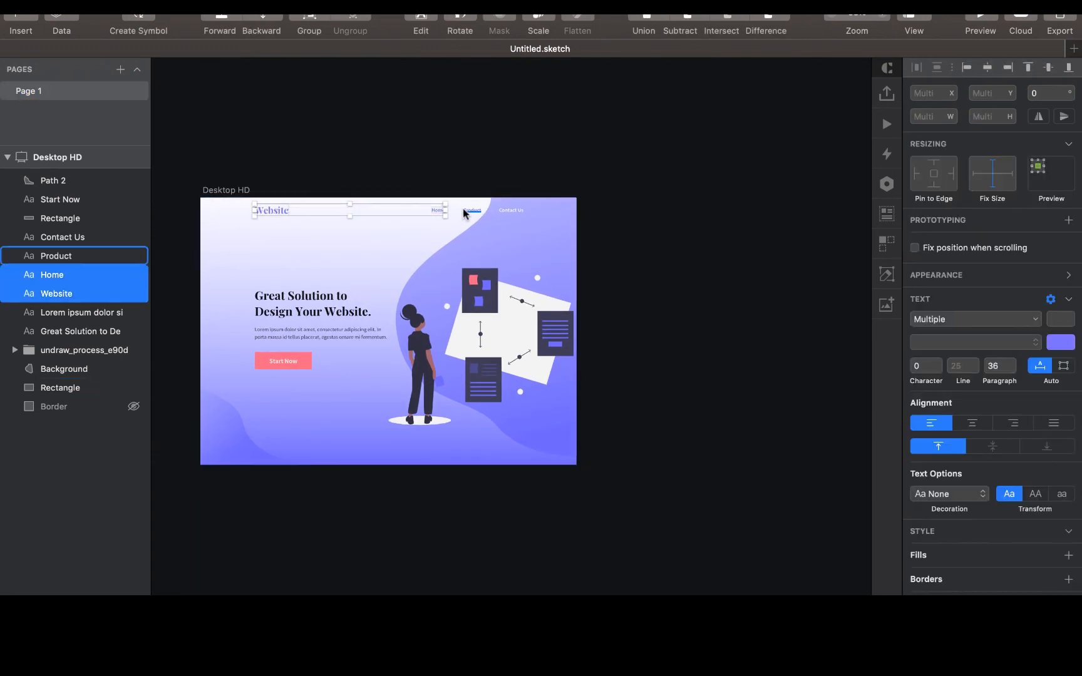
pyautogui.keyDown('shift'); pyautogui.click(467, 211); pyautogui.keyUp('shift')
pyautogui.keyDown('shift'); pyautogui.click(515, 210); pyautogui.keyUp('shift')
pyautogui.moveTo(519, 209); pyautogui.dragTo(519, 214)
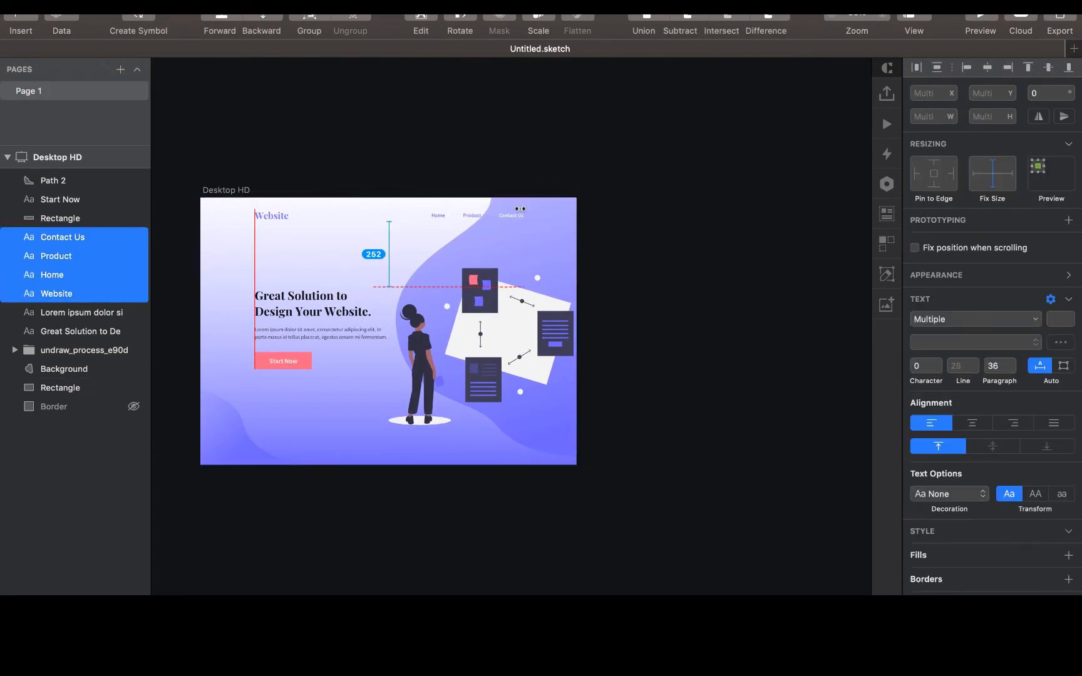
pyautogui.click(504, 132)
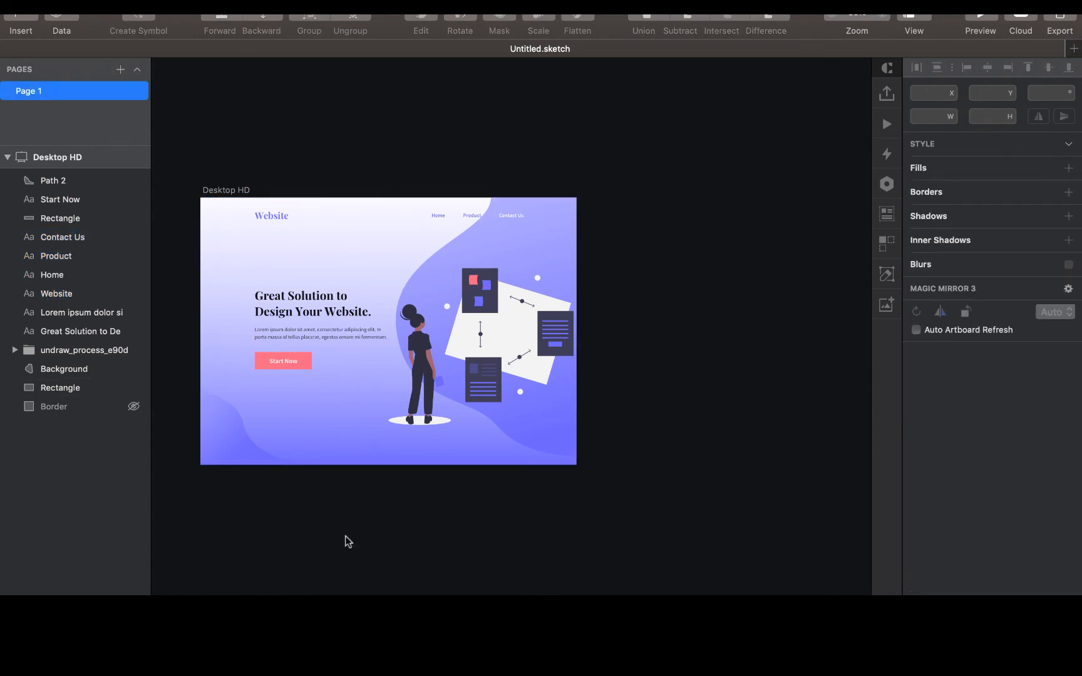
# - Shift the Home and Product links together slightly left, away from the curved background's edge and the Contact Us link
pyautogui.scroll(5, 345, 541)
pyautogui.hscroll(-3, 300, 496)
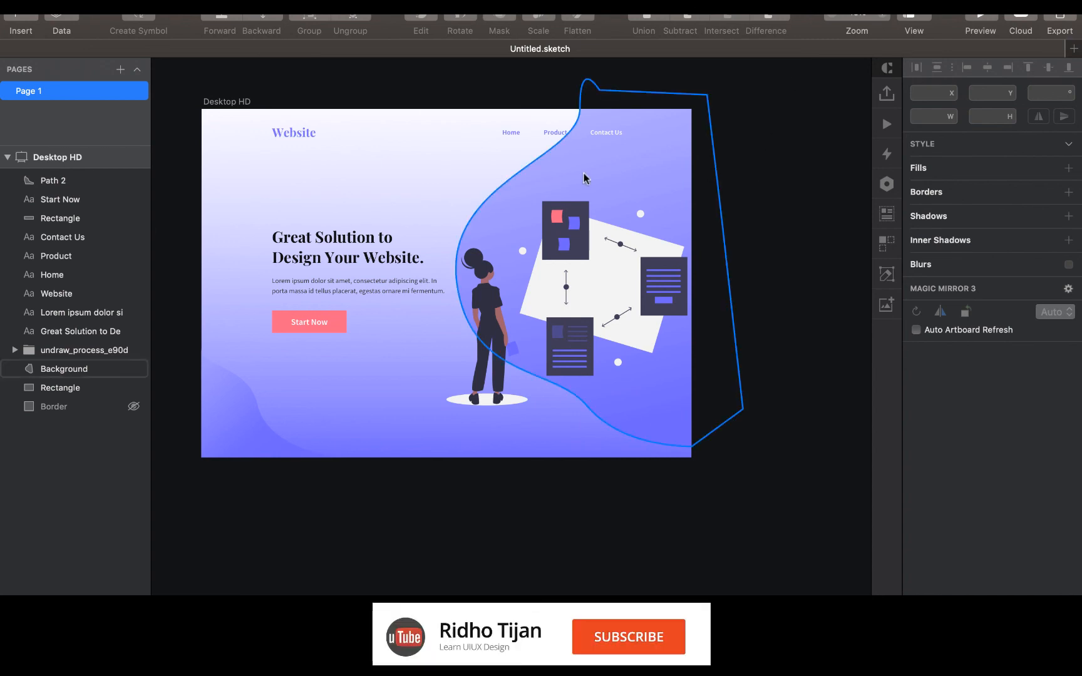
pyautogui.click(553, 133)
pyautogui.keyDown('shift'); pyautogui.click(510, 132); pyautogui.keyUp('shift')
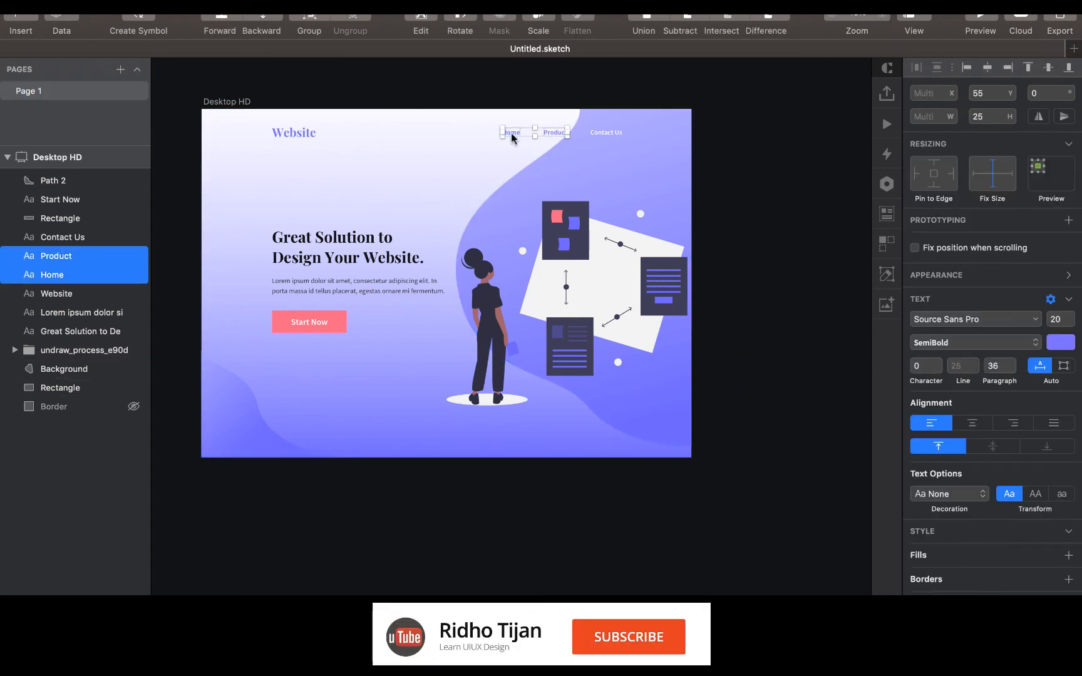
pyautogui.click(542, 101)
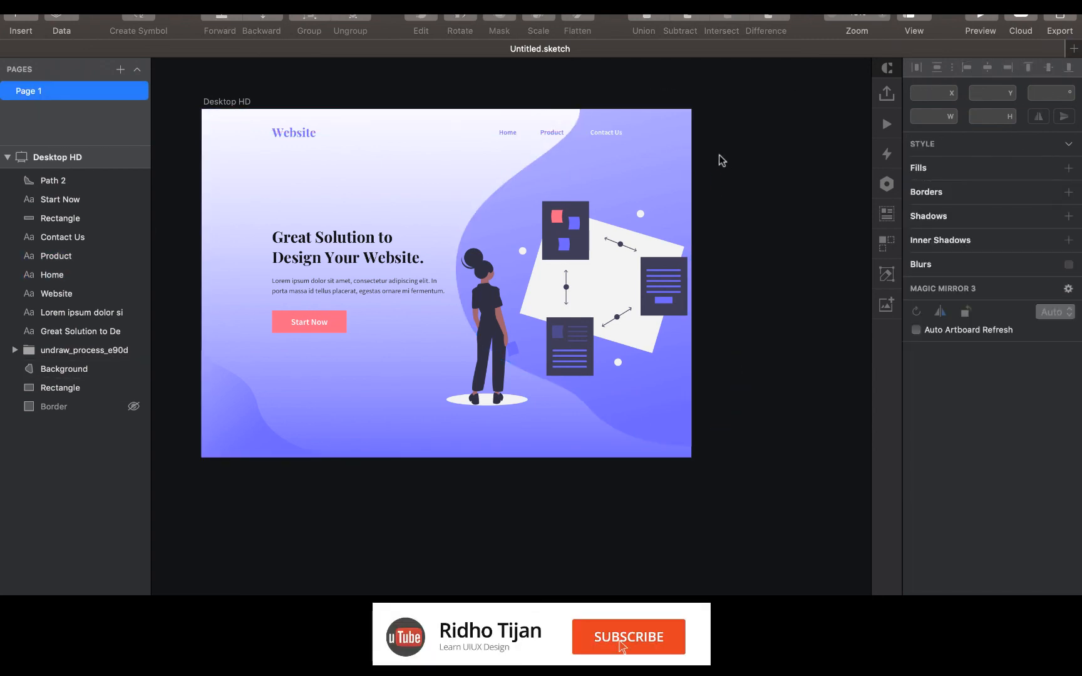